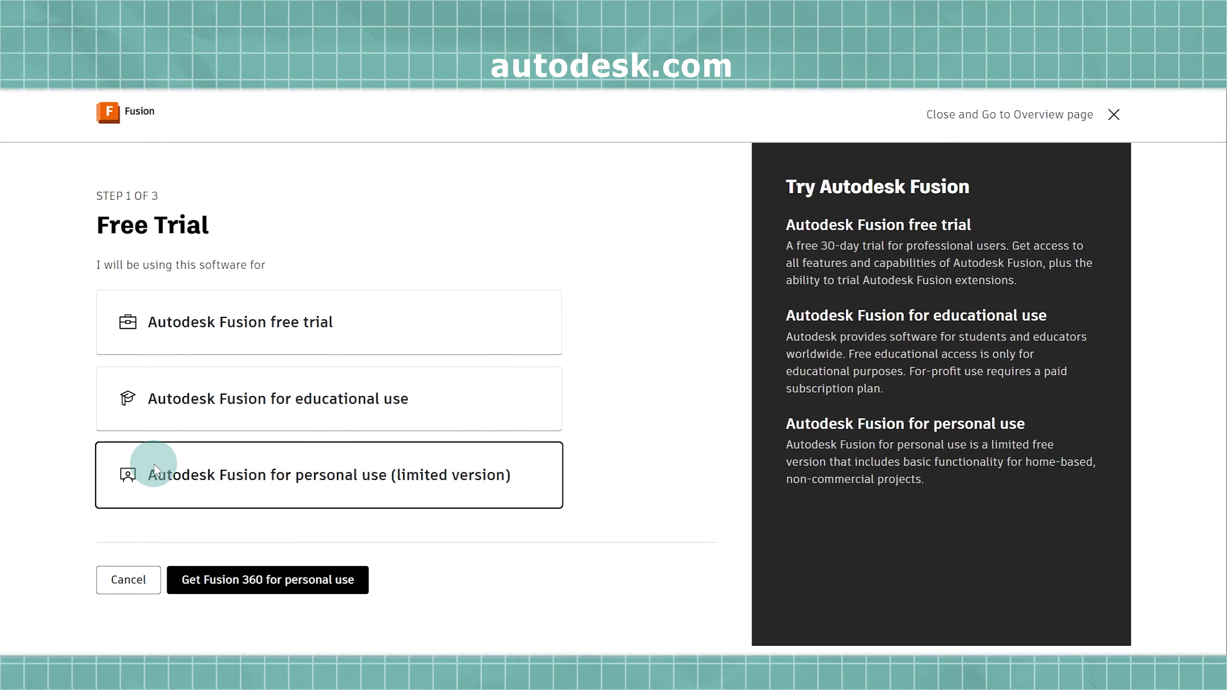
# - Choose the personal-use version on the Autodesk website and request Autodesk Fusion for personal use
pyautogui.click(286, 590)
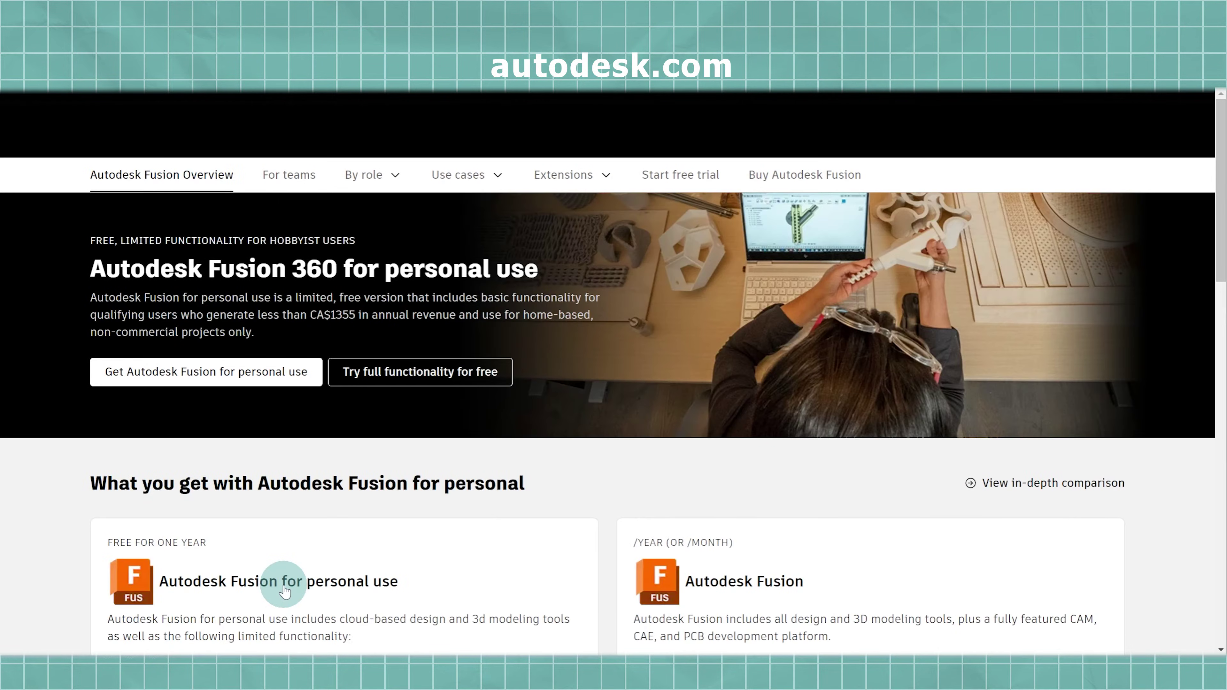
pyautogui.scroll(-5, 287, 508)
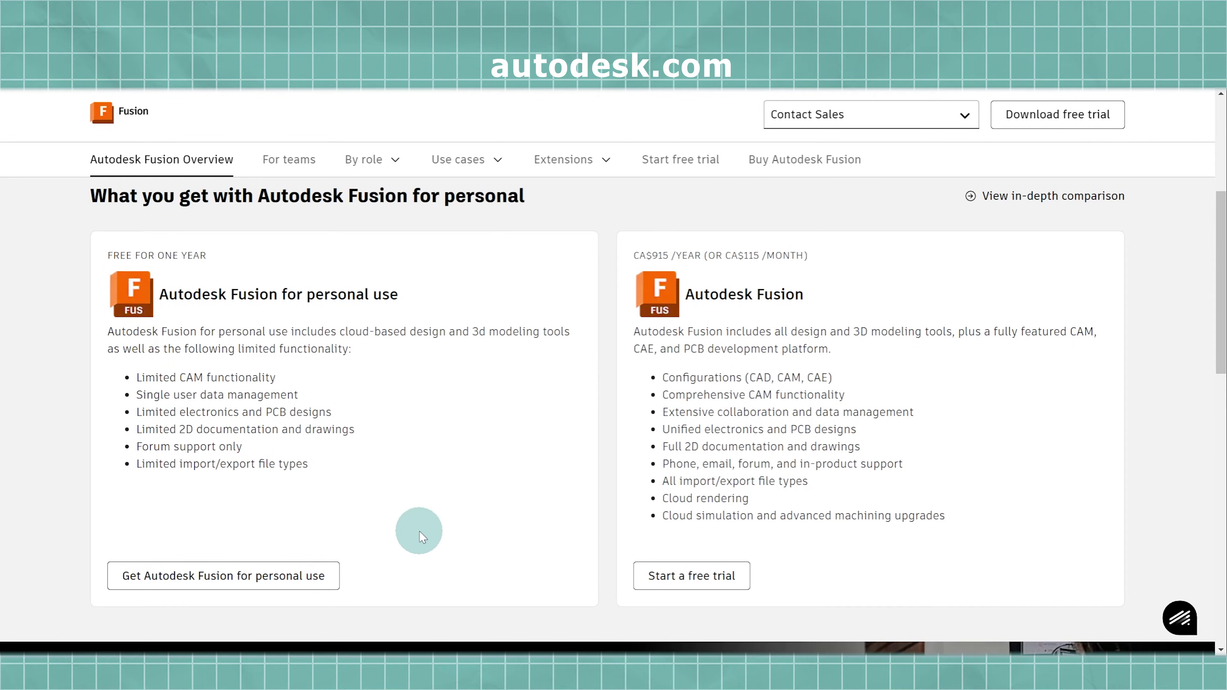
pyautogui.click(299, 577)
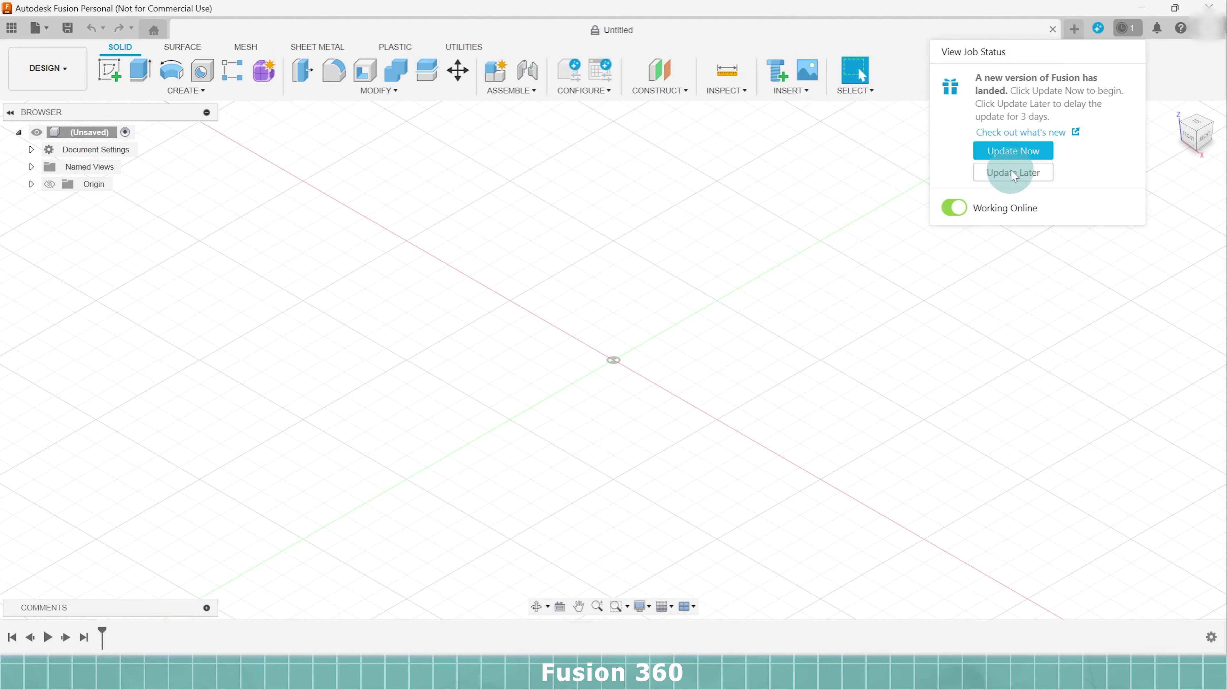
# - Switch to Fusion and postpone the software update
pyautogui.click(1013, 172)
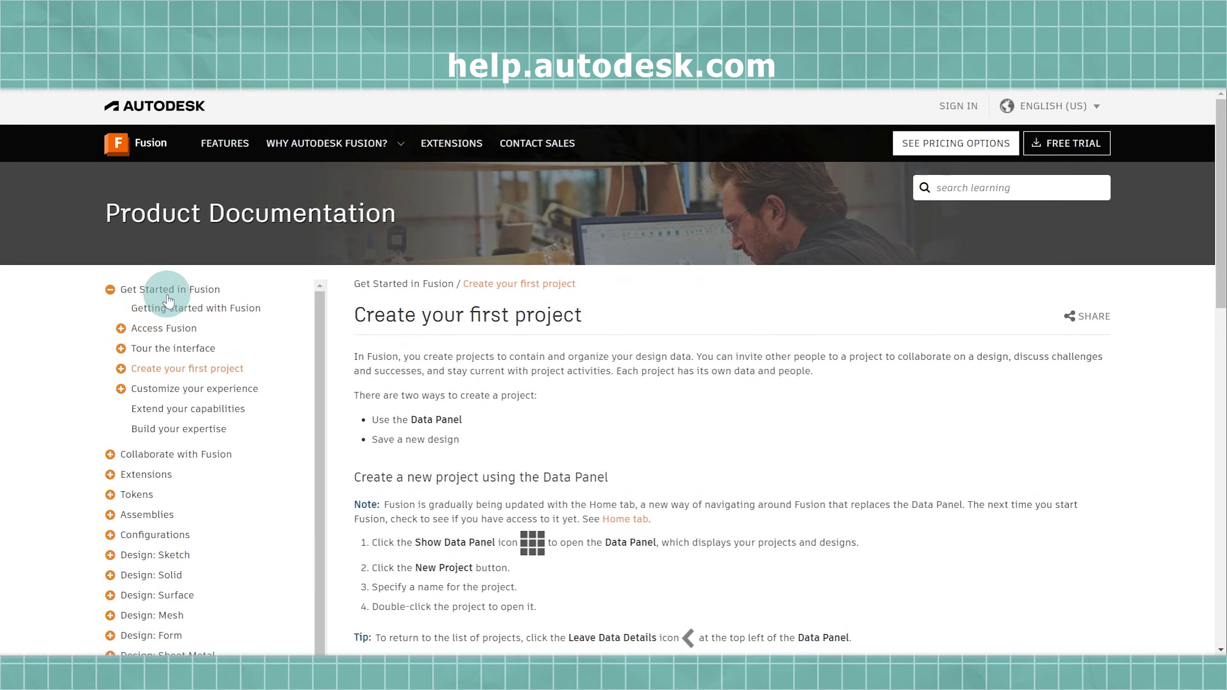
# - Switch to the Fusion product documentation and read the "Tour the interface" page, including the Application Bar, Toolbar and Browser descriptions
pyautogui.click(186, 308)
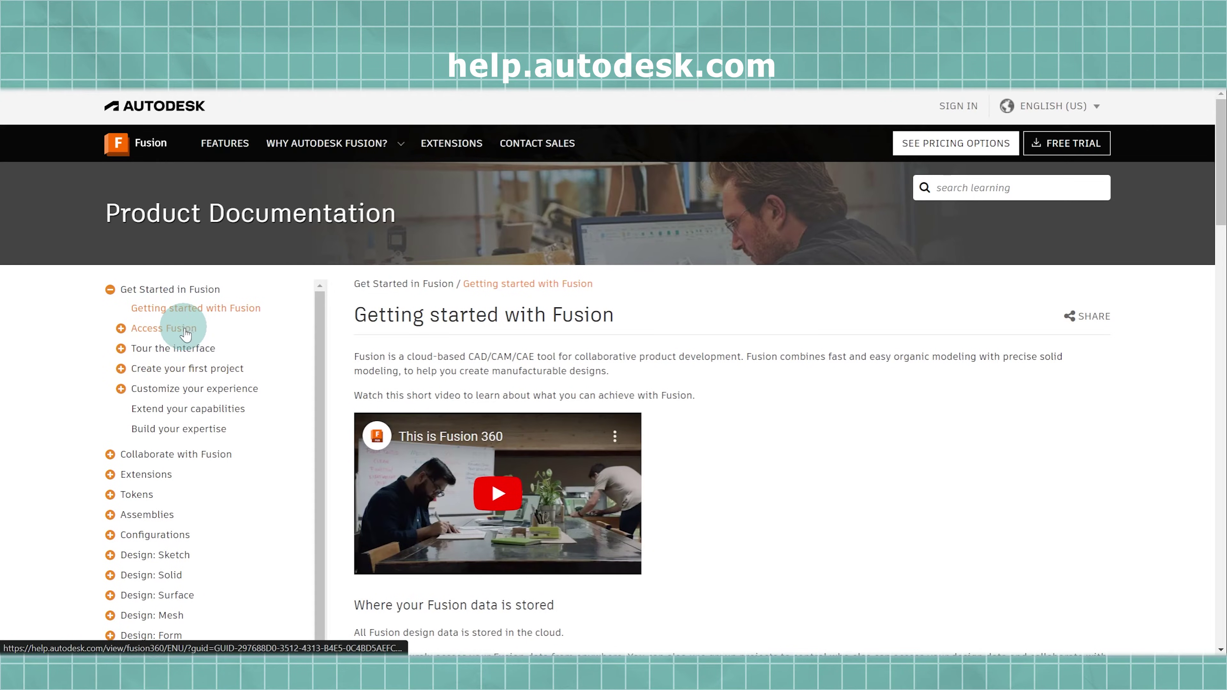
pyautogui.click(200, 348)
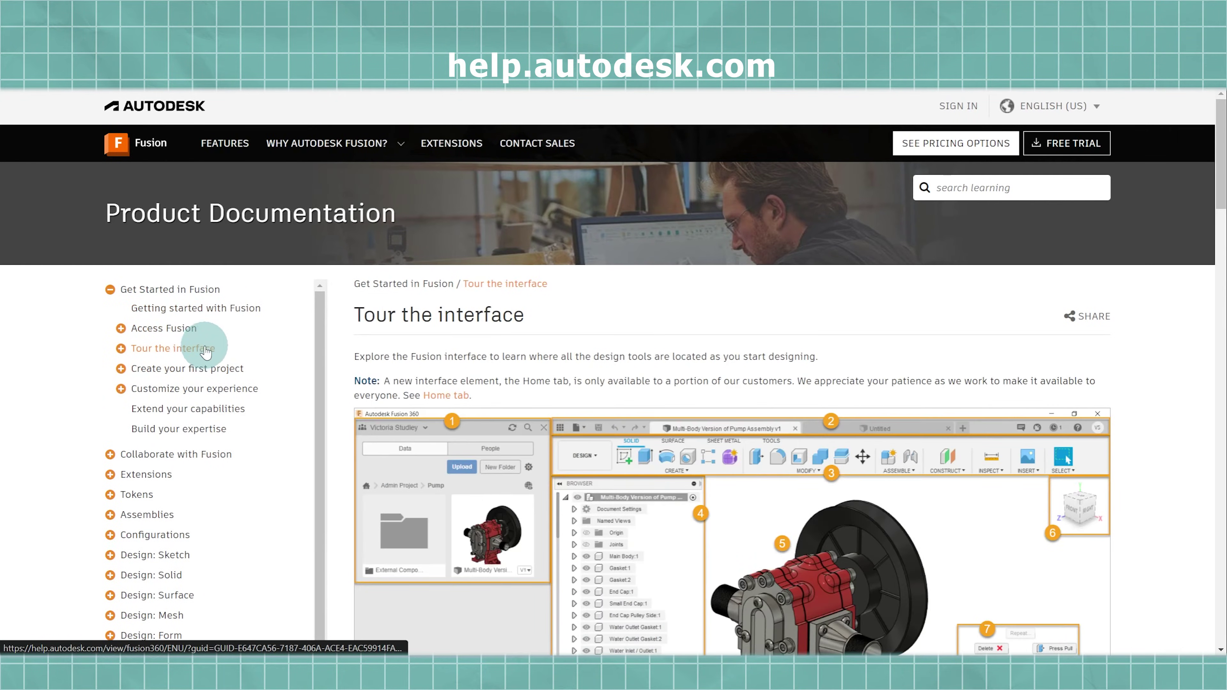
pyautogui.scroll(-2, 1202, 378)
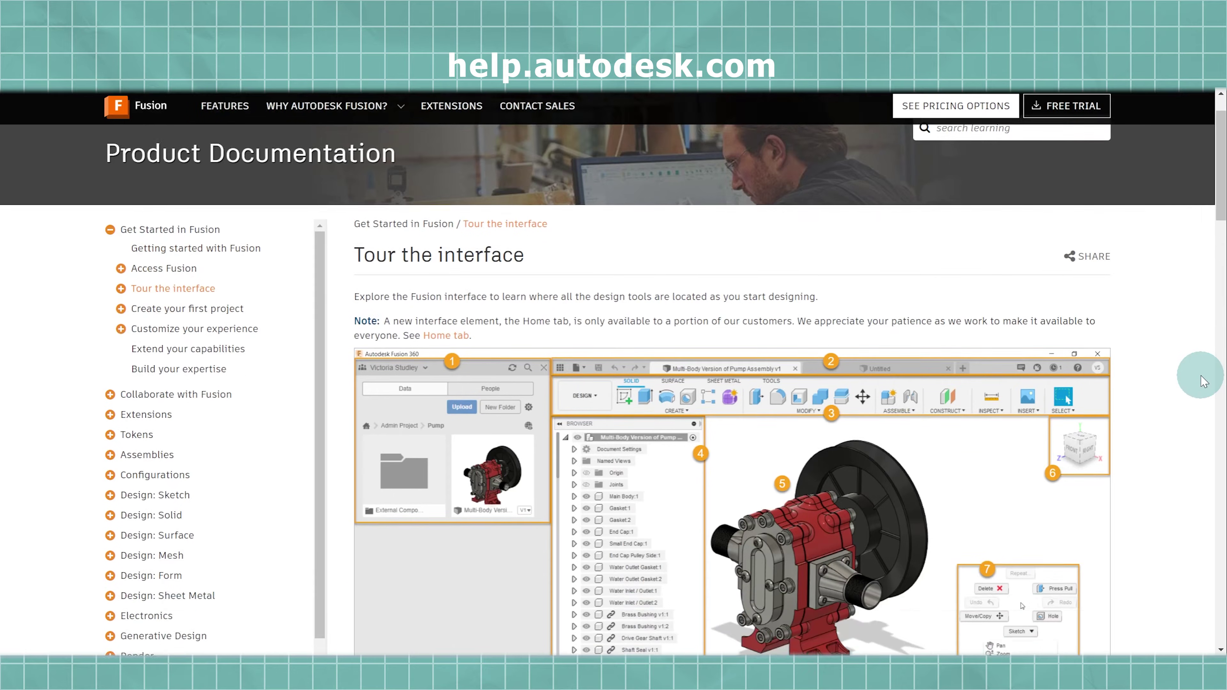
pyautogui.scroll(-10, 1203, 382)
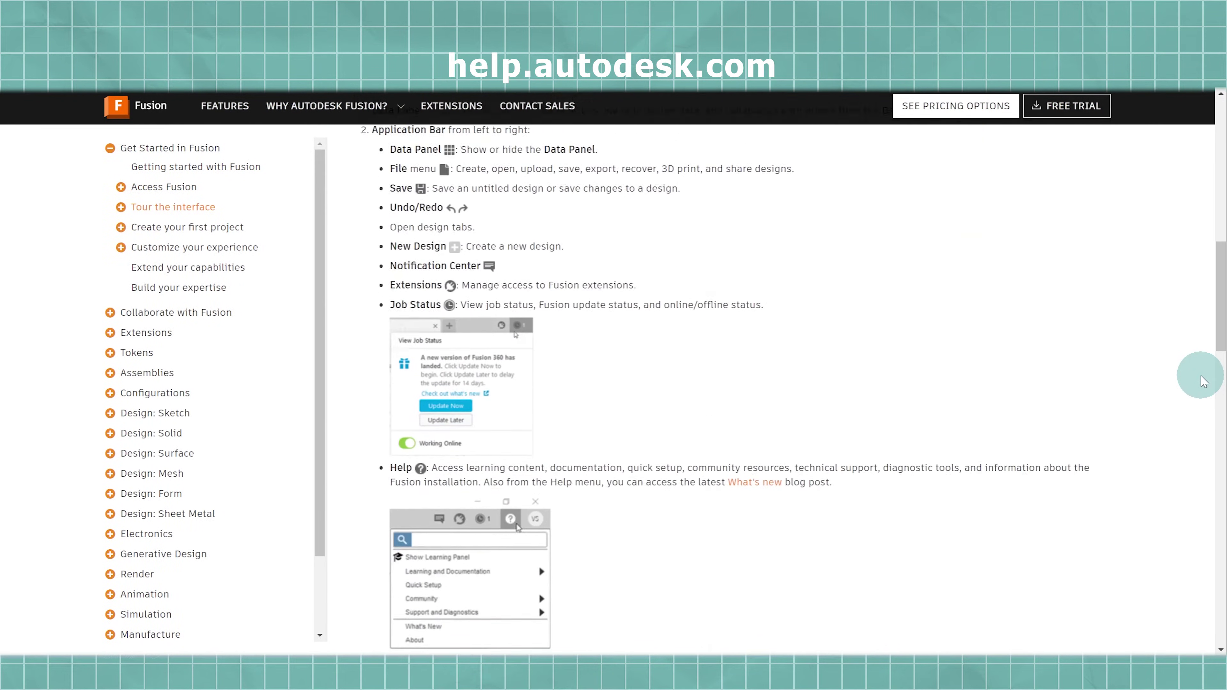
pyautogui.scroll(-12, 1203, 382)
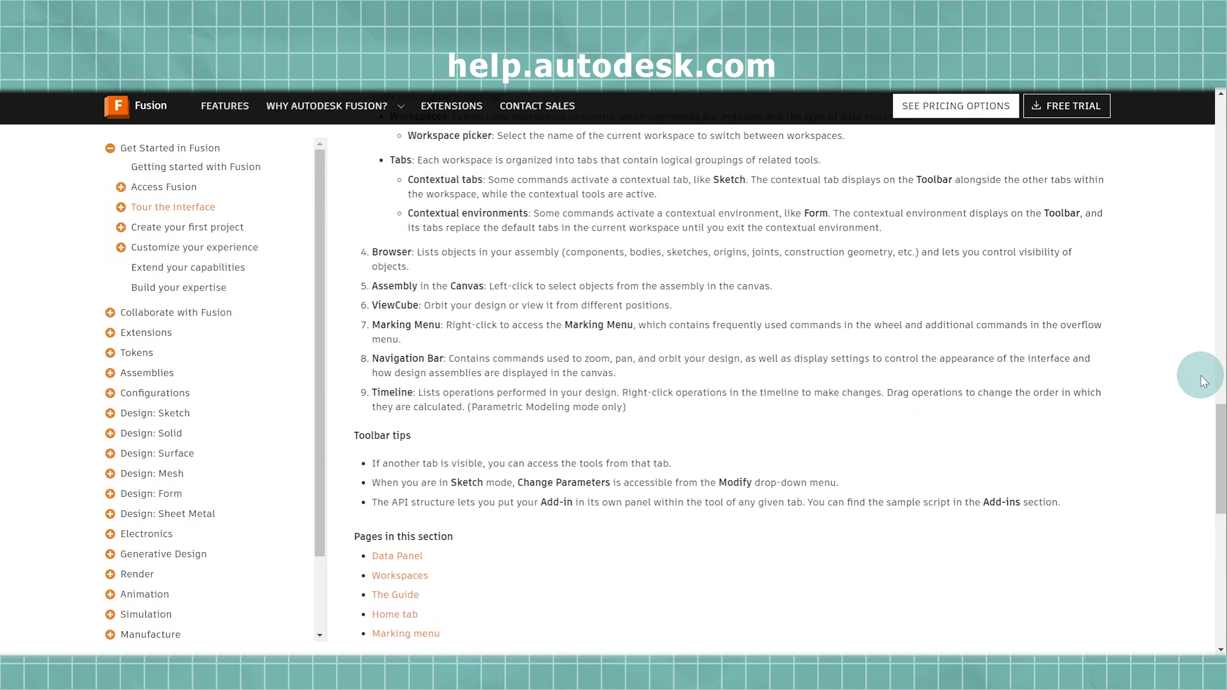
pyautogui.scroll(-8, 1203, 382)
pyautogui.scroll(10, 646, 270)
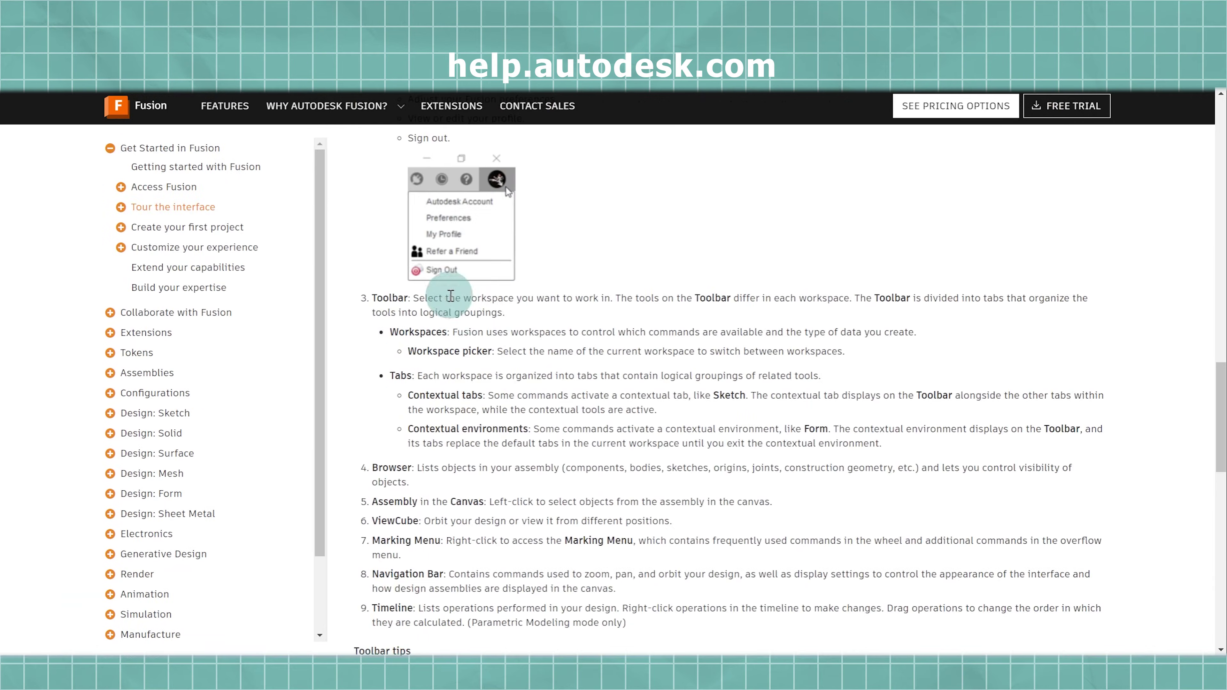
pyautogui.scroll(8, 481, 299)
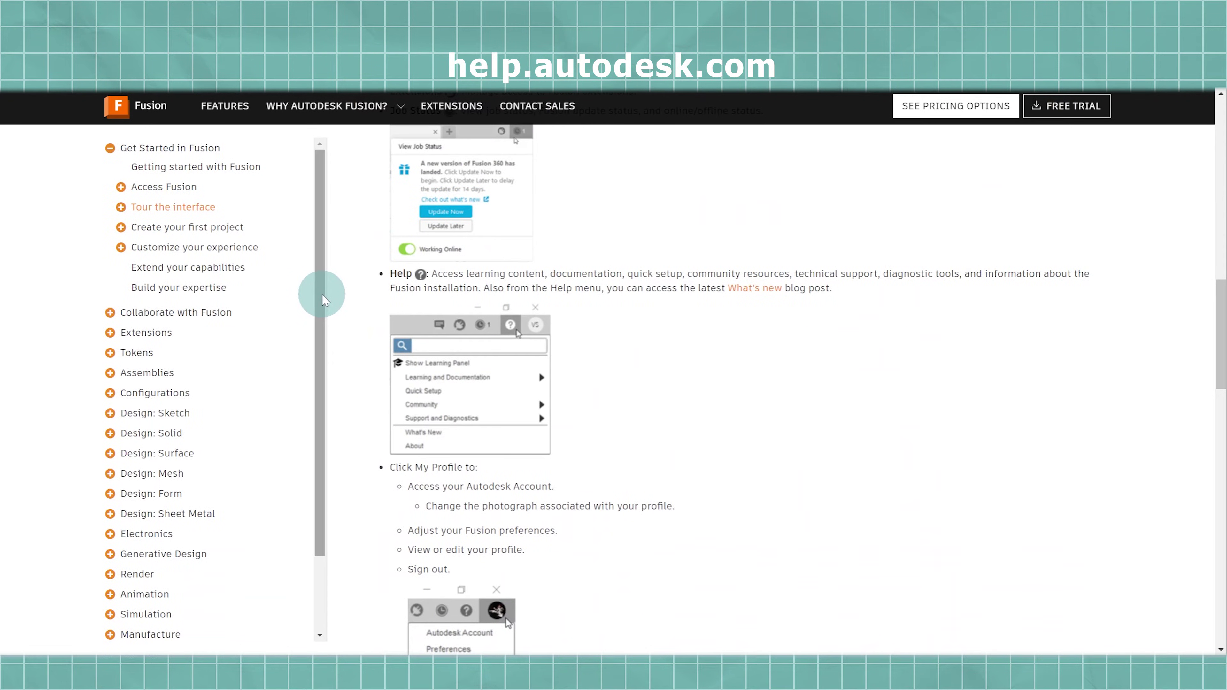
pyautogui.scroll(16, 227, 312)
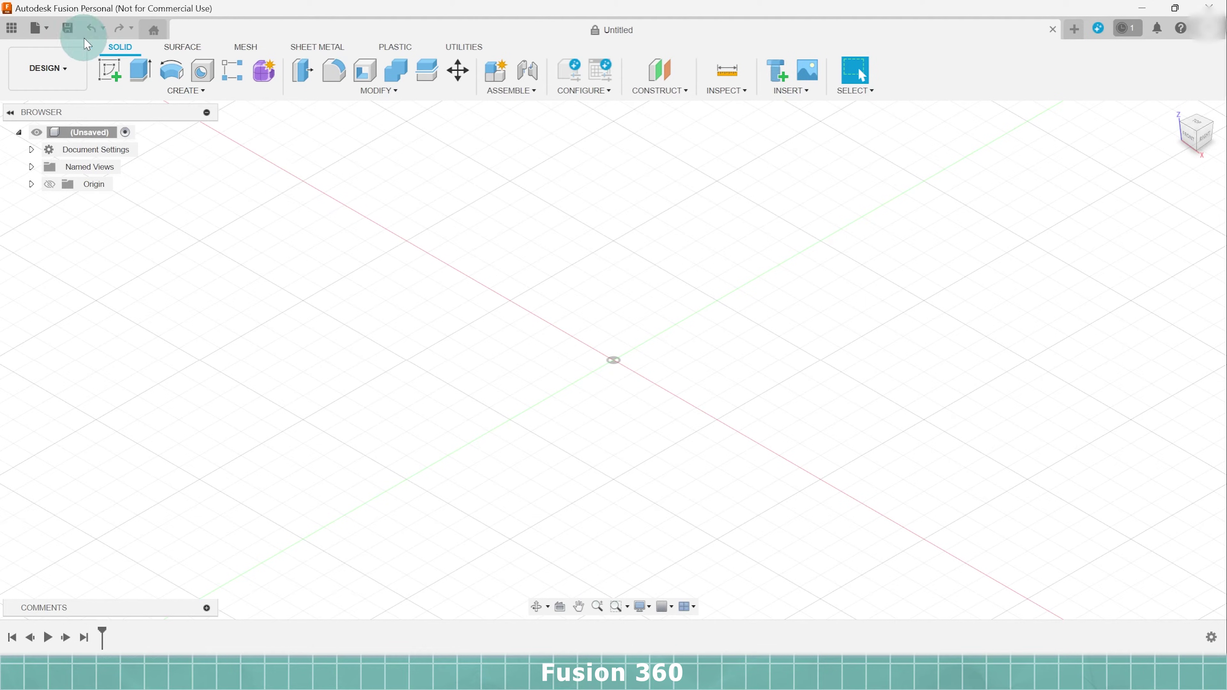
# - Switch to Fusion and examine the available workspaces, including Generative Design, Manufacture and Drawing
pyautogui.click(37, 28)
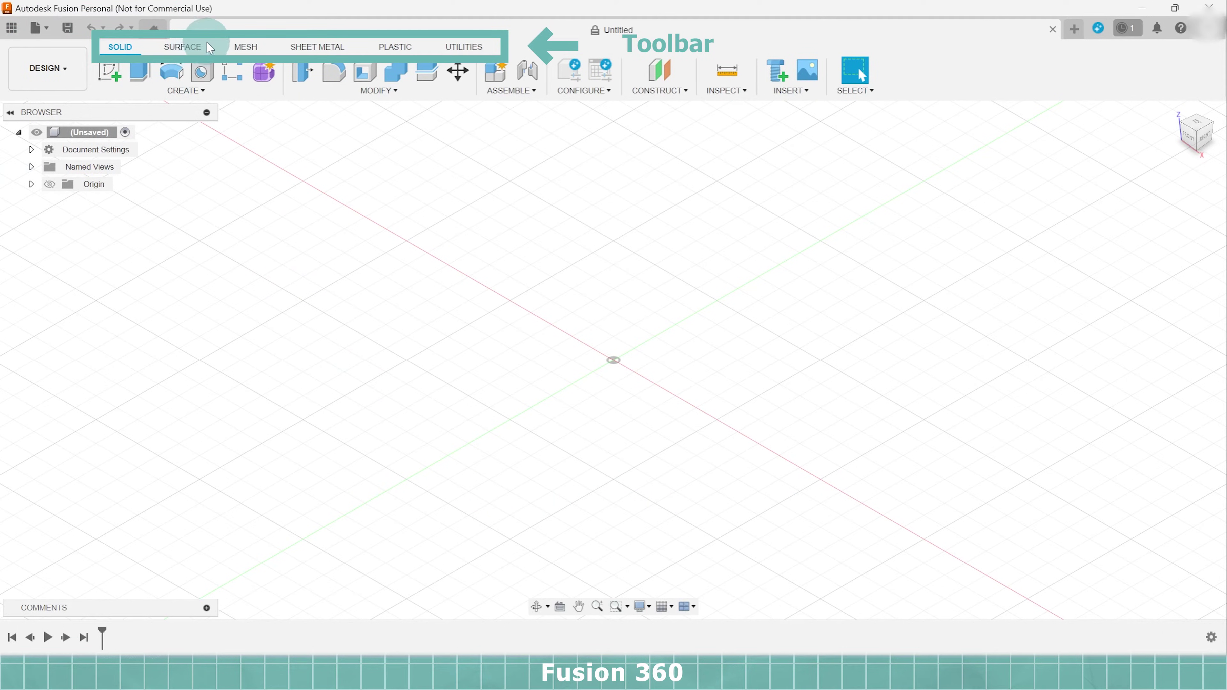
pyautogui.click(70, 71)
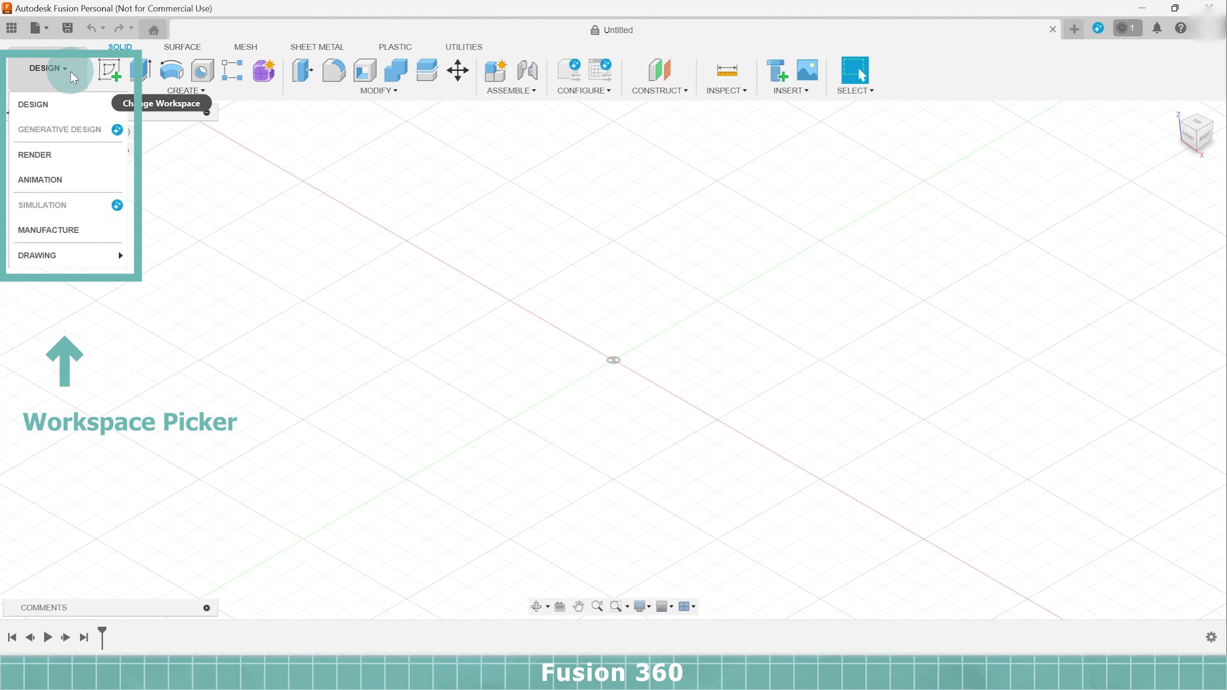
pyautogui.moveTo(104, 126)
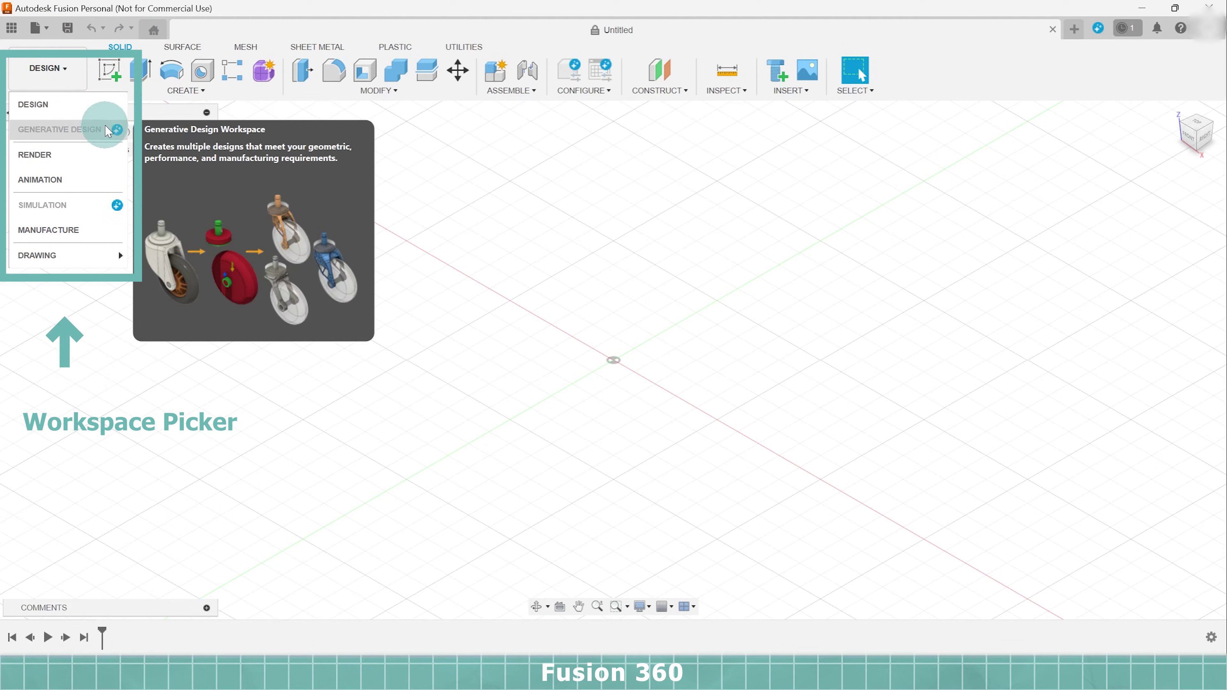
pyautogui.moveTo(112, 159)
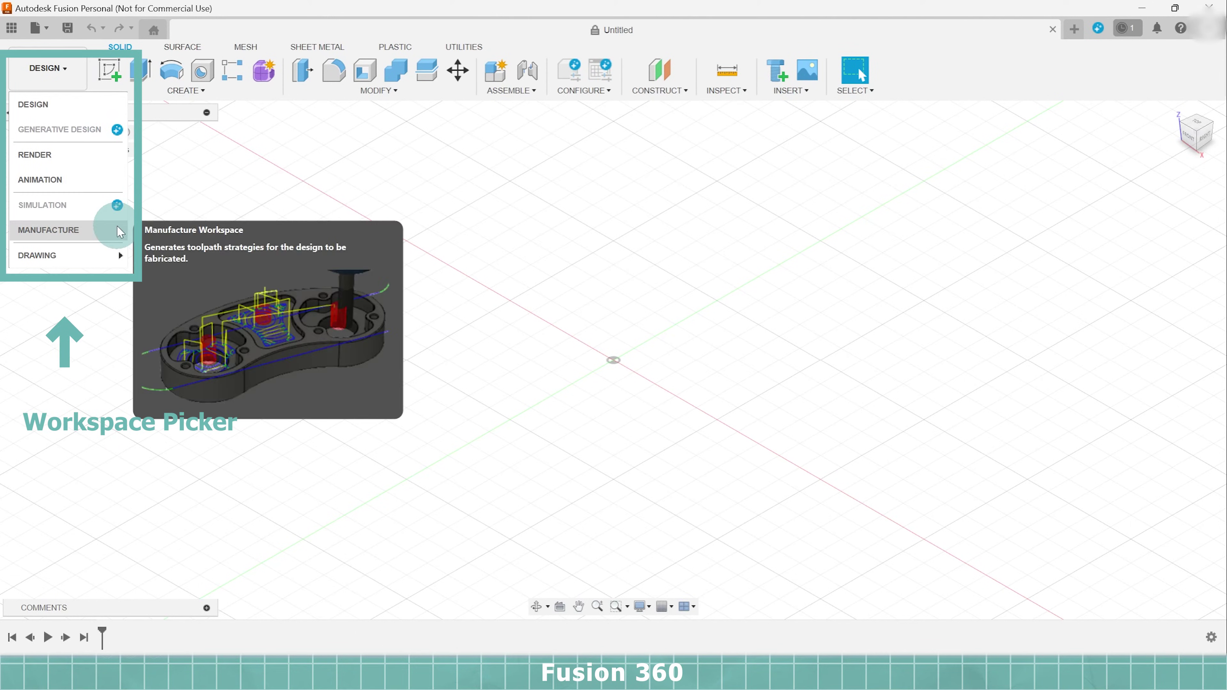
pyautogui.moveTo(118, 253)
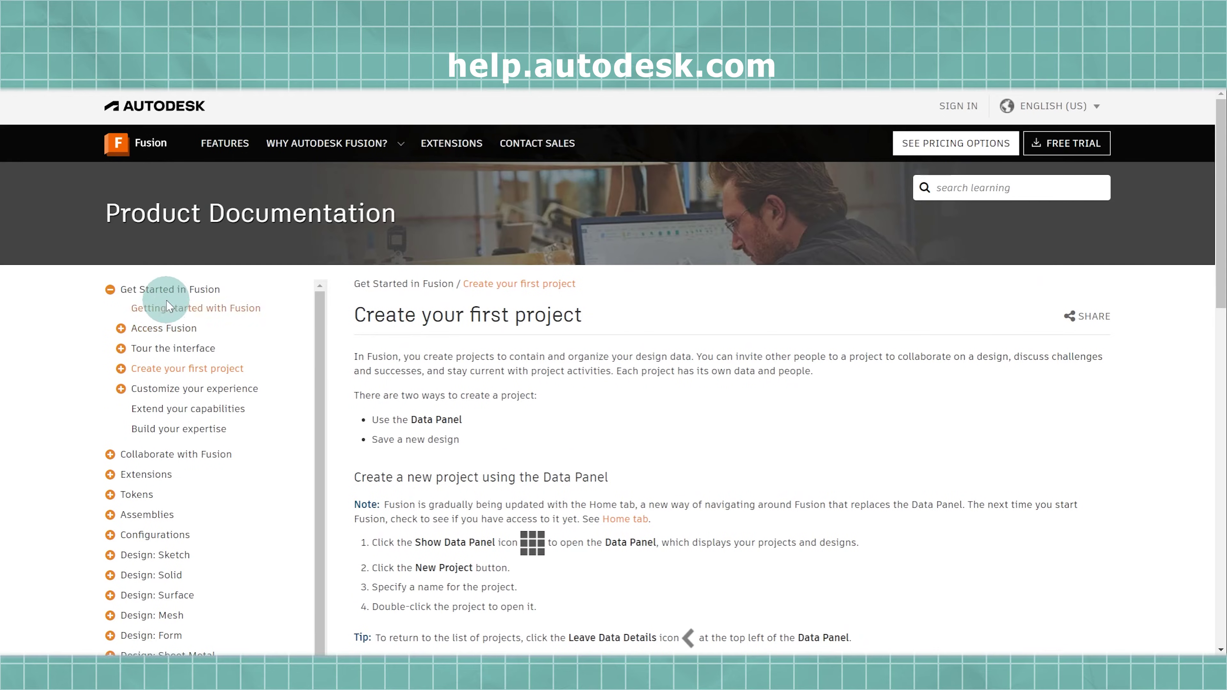
# - Return to the online documentation and review the "Tour the interface" page through its toolbar tips and related pages
pyautogui.click(185, 309)
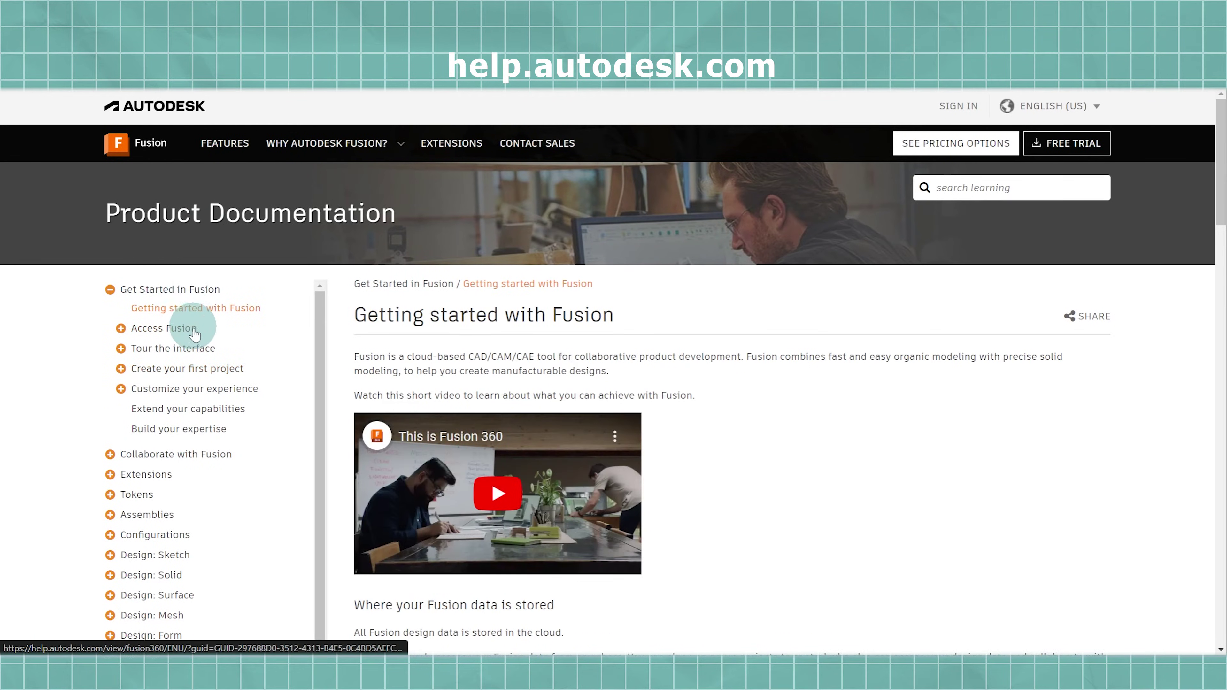
pyautogui.click(201, 349)
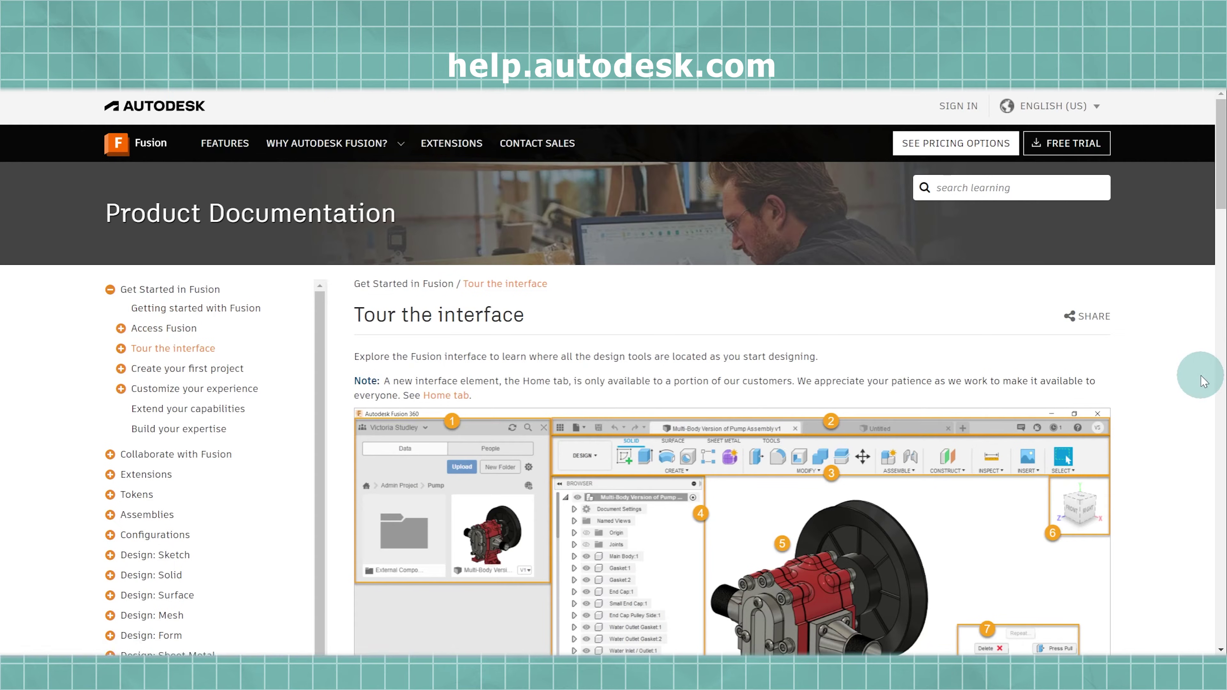
pyautogui.scroll(-10, 1203, 382)
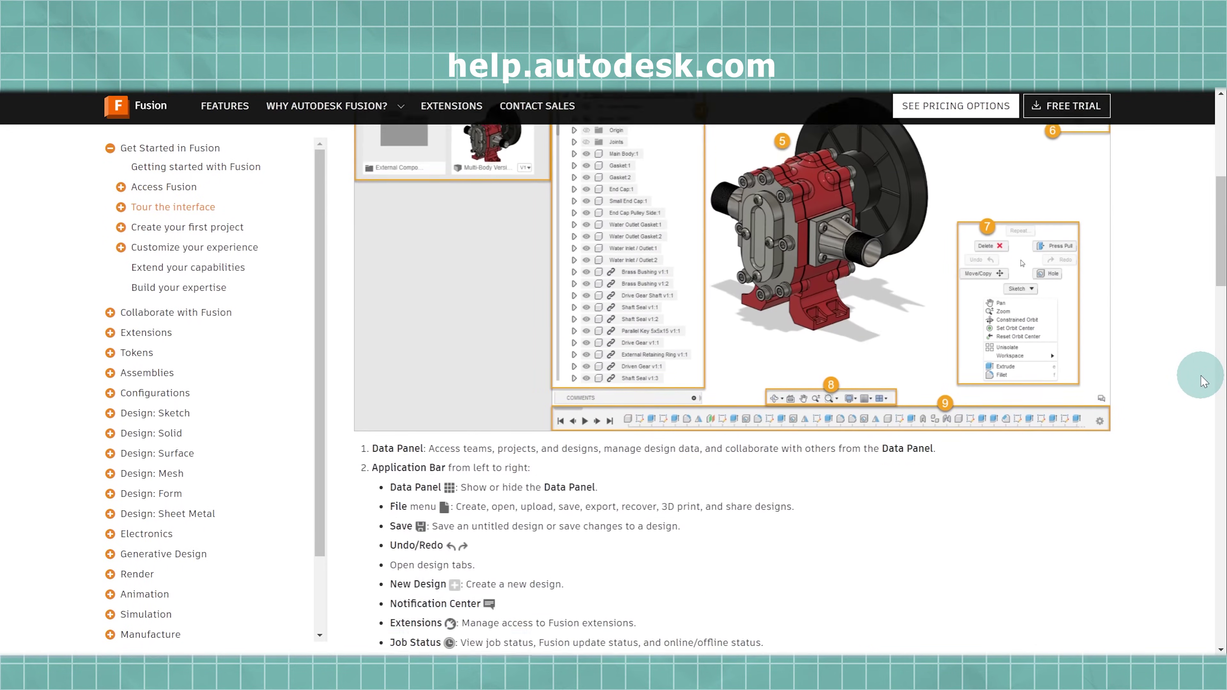
pyautogui.scroll(-15, 1203, 382)
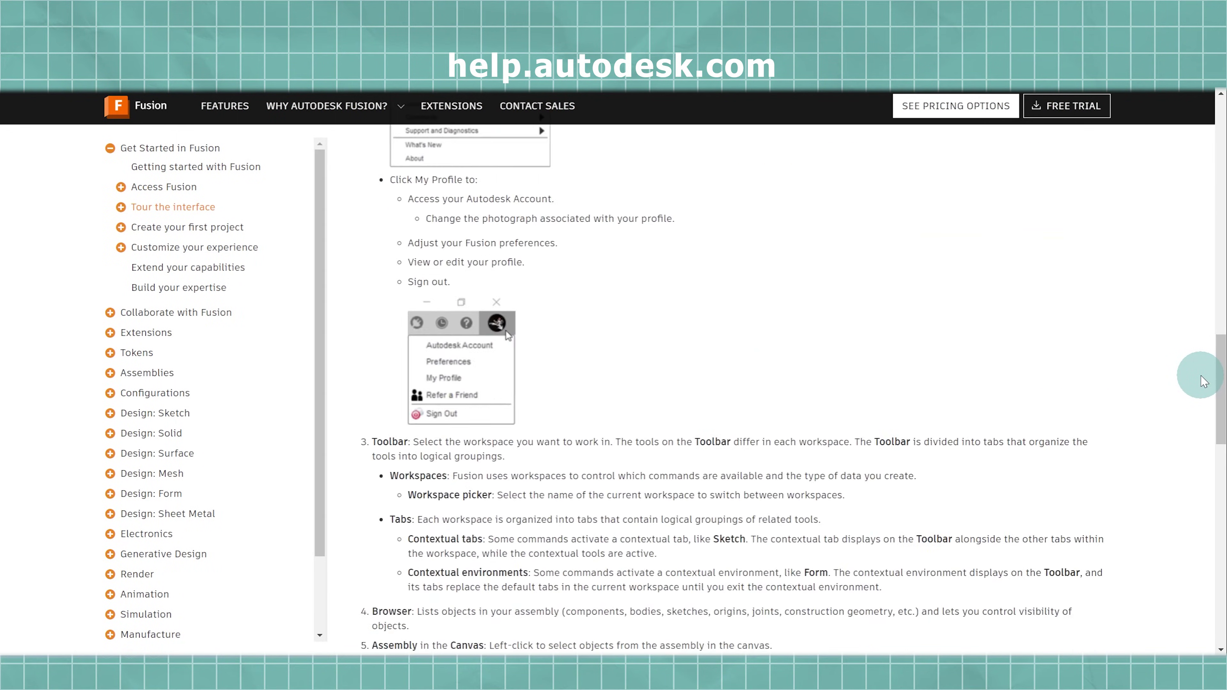
pyautogui.scroll(-6, 1203, 382)
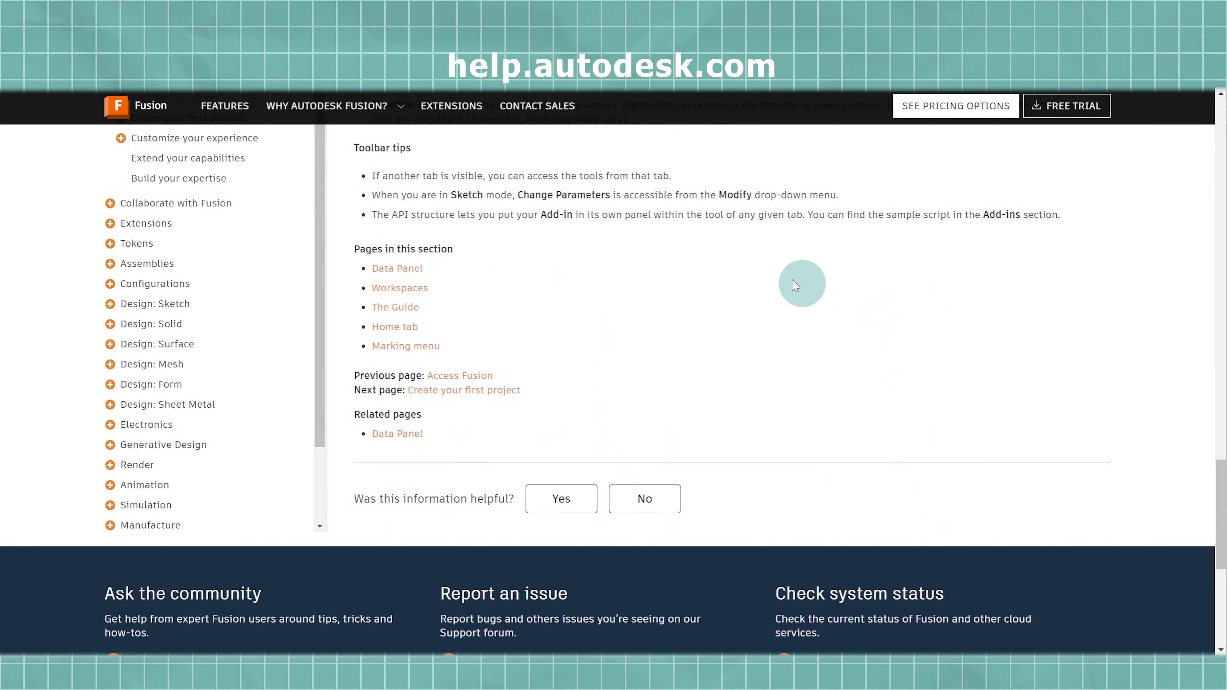
pyautogui.scroll(9, 531, 305)
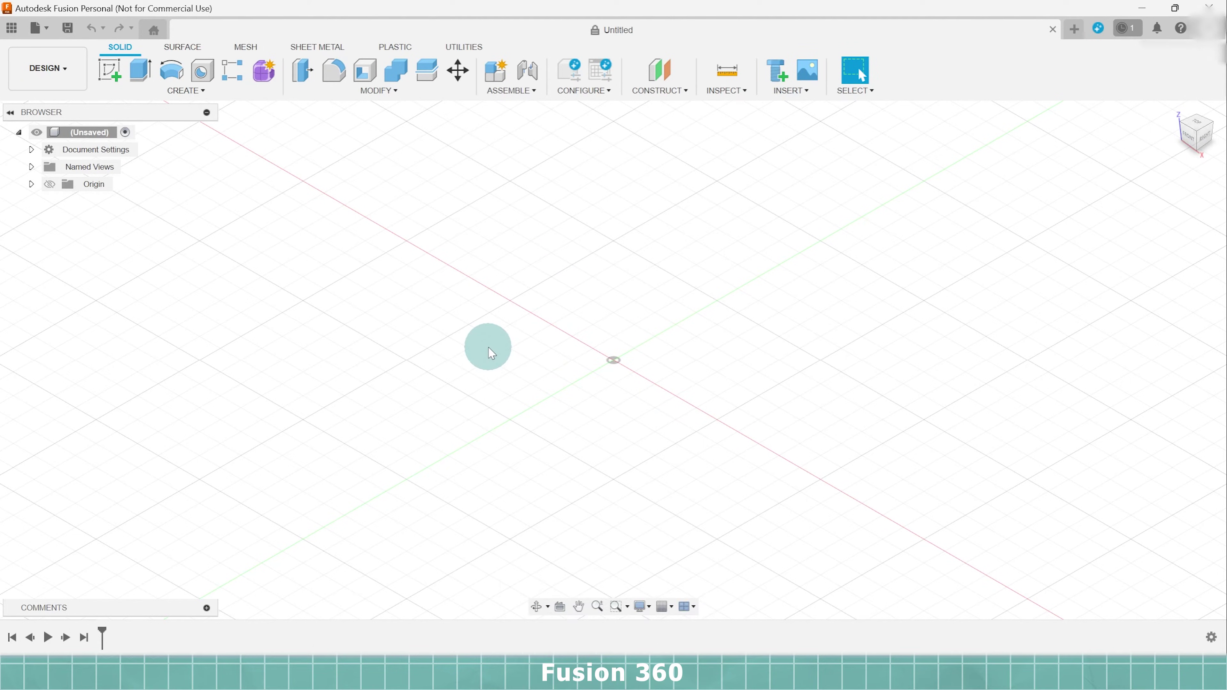
# - Switch to Fusion, inspect the default unit options for new designs in the preferences, and cancel the dialog
pyautogui.click(1209, 28)
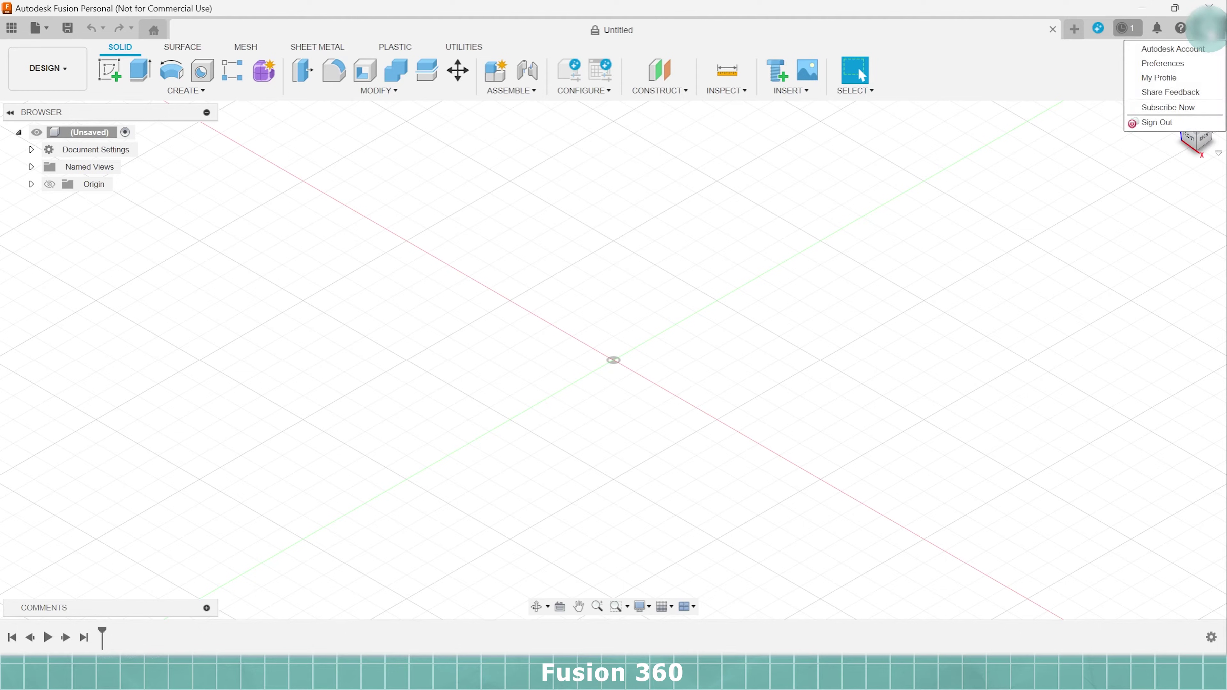
pyautogui.click(1174, 64)
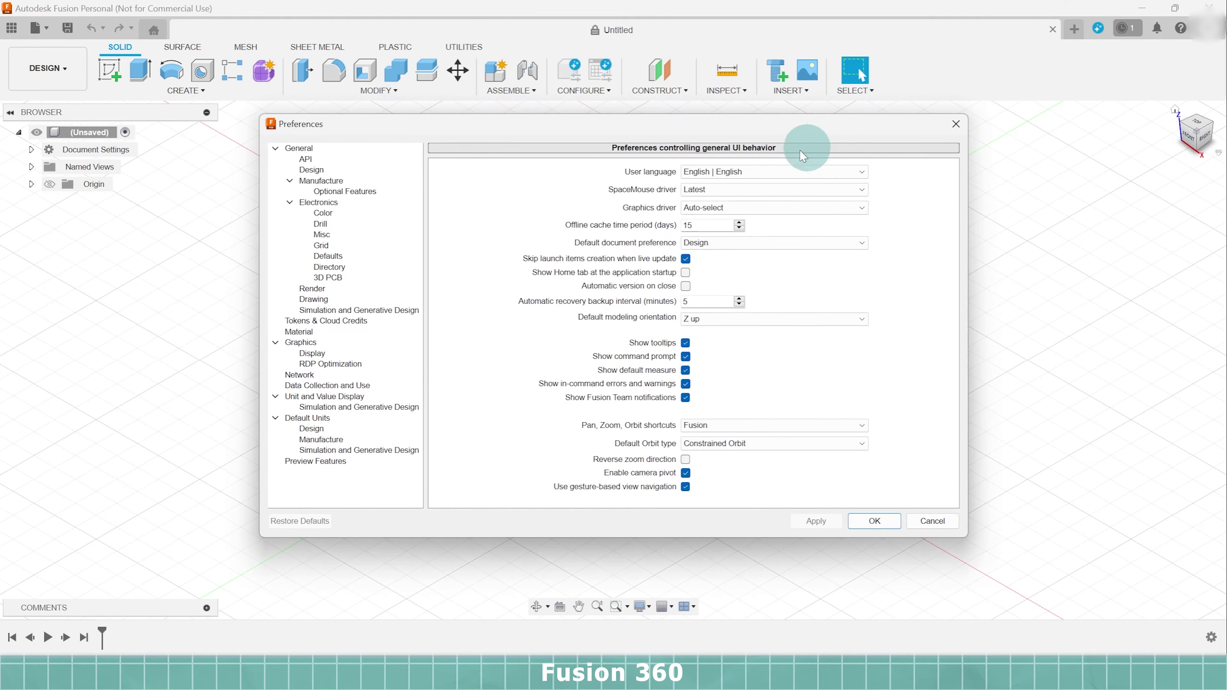
pyautogui.click(313, 429)
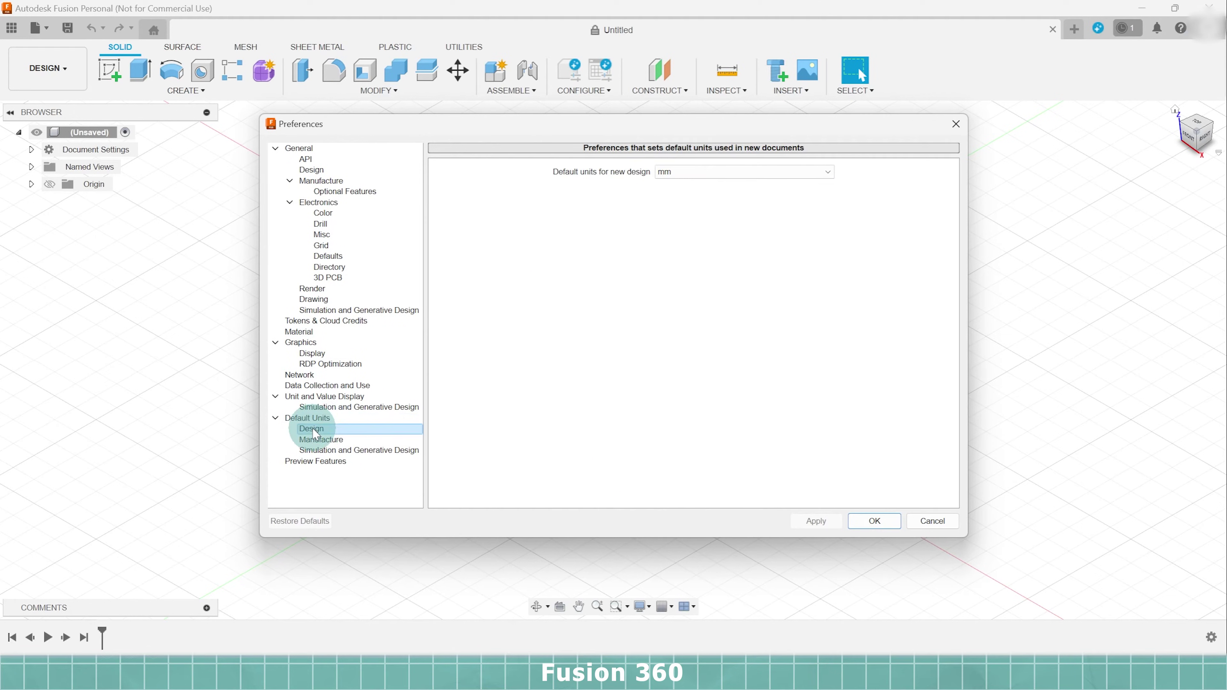
pyautogui.click(698, 172)
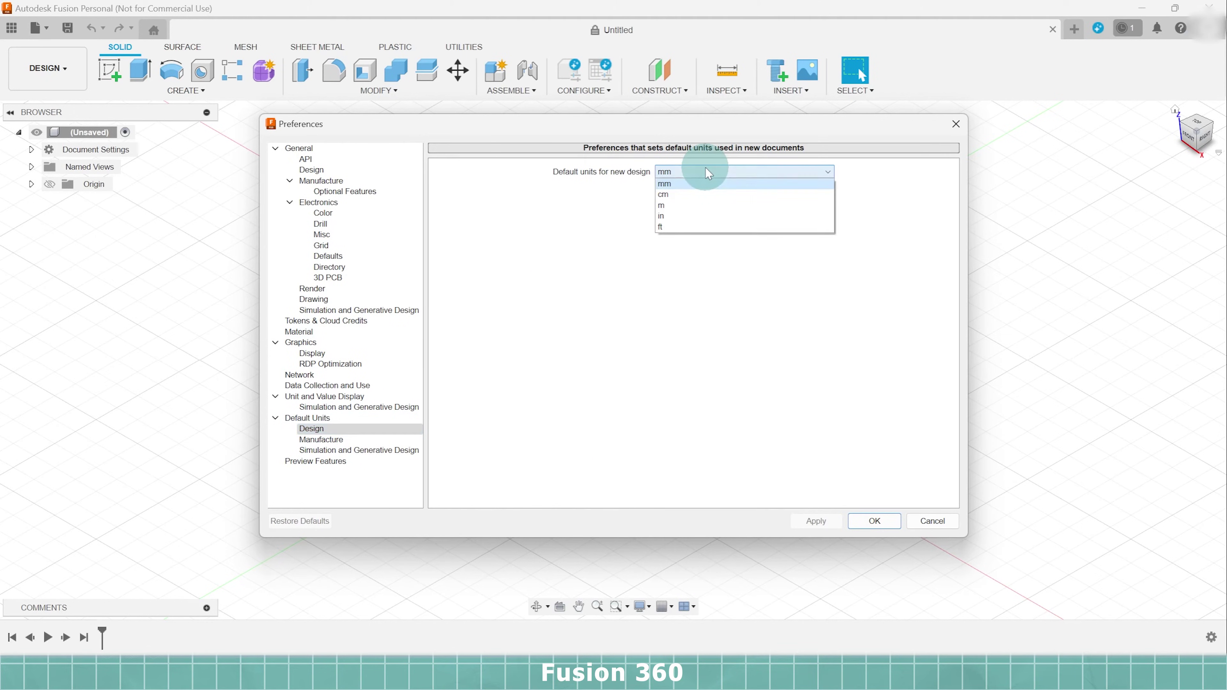
pyautogui.click(655, 280)
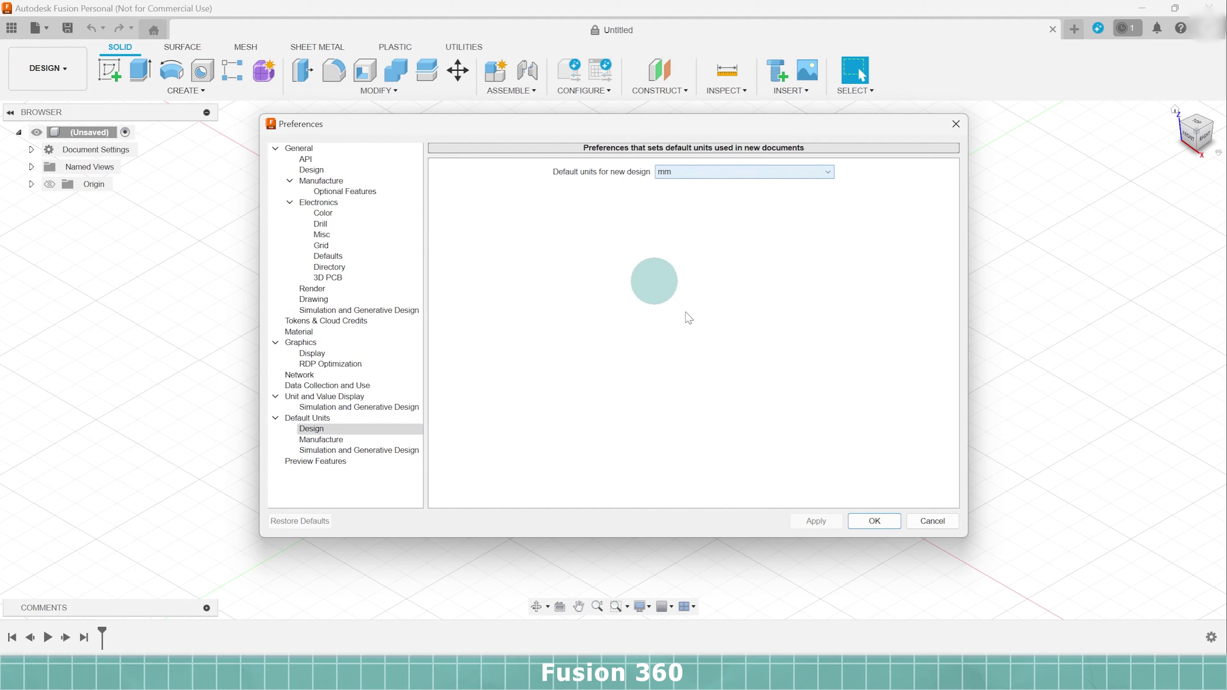
pyautogui.click(933, 521)
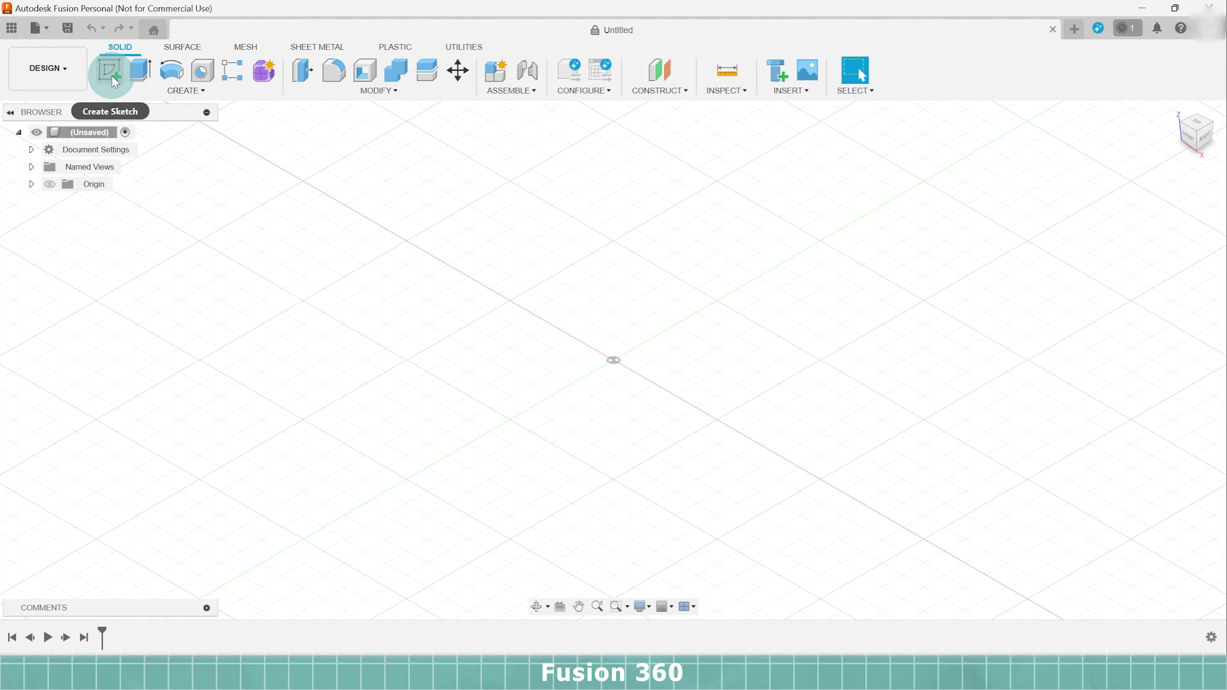
# - Create a new sketch on the vertical origin plane facing the right view
pyautogui.click(115, 71)
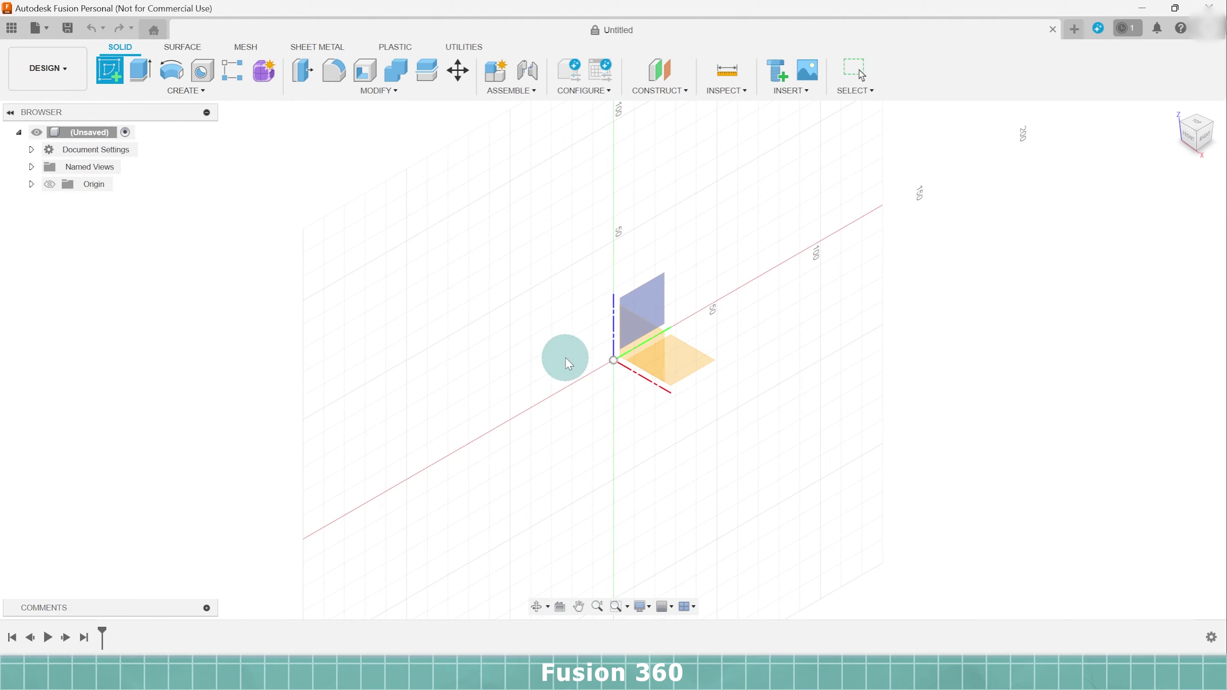
pyautogui.click(589, 355)
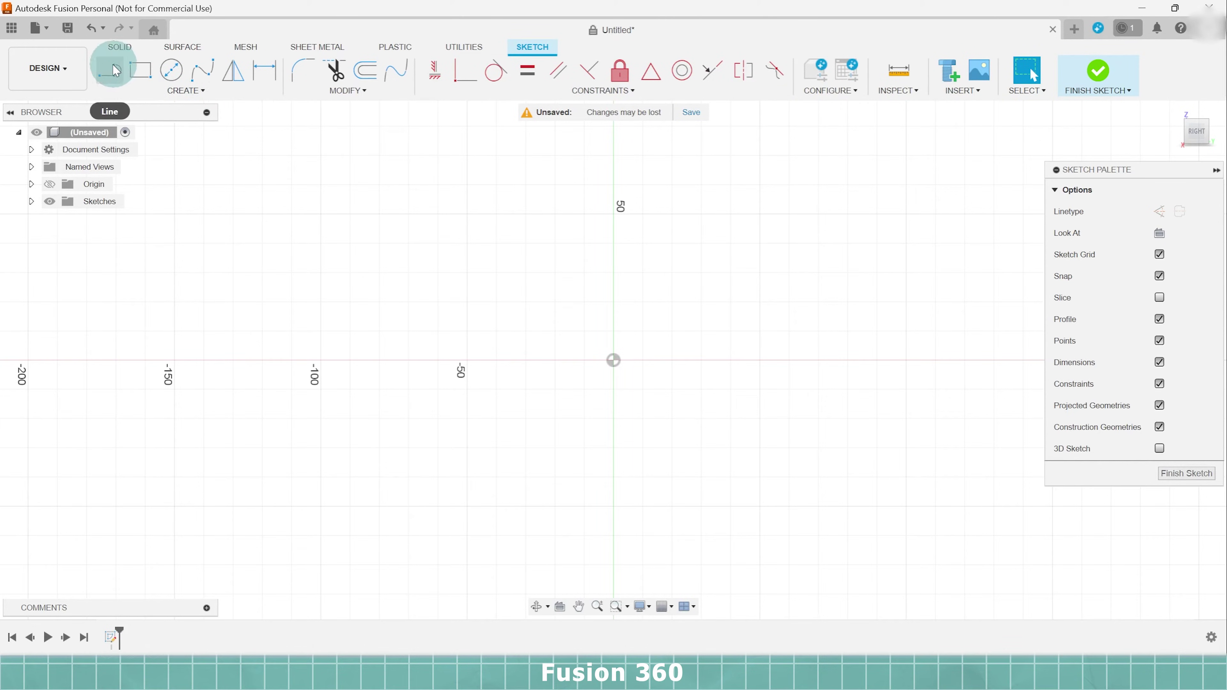
# - Examine the workspace choices and the Solid, Surface, Mesh, Sheet Metal, Plastic and Utilities tool sets
pyautogui.click(62, 68)
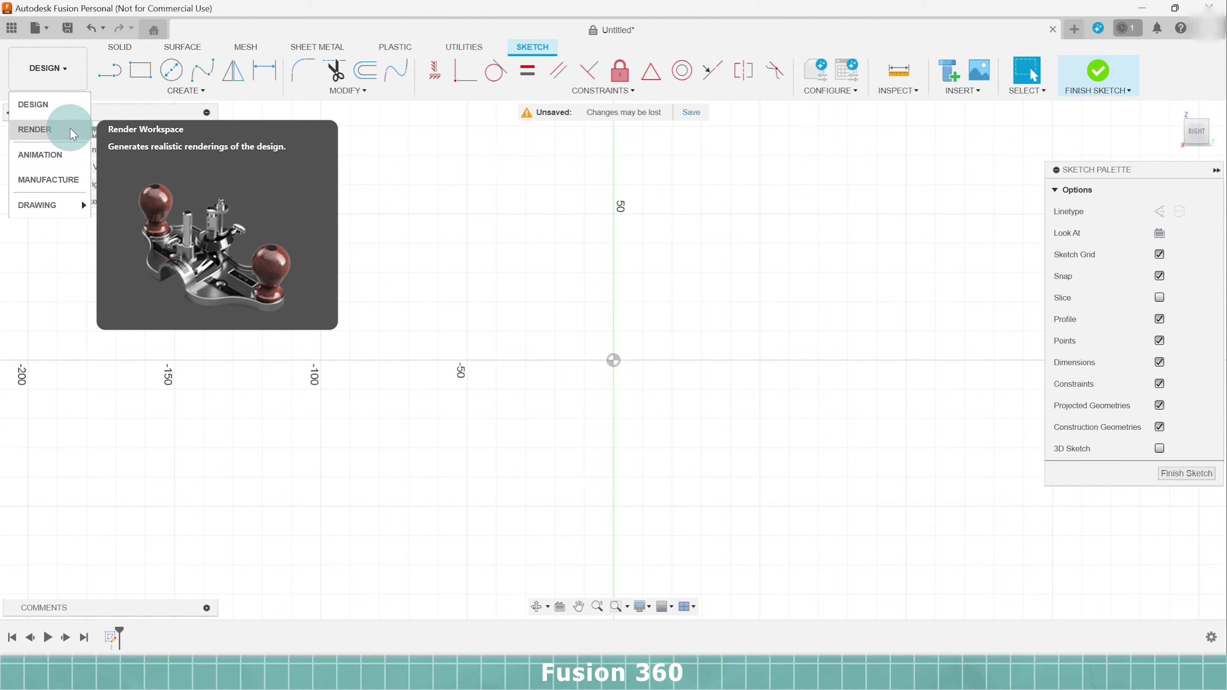
pyautogui.click(103, 41)
pyautogui.click(120, 47)
pyautogui.click(184, 47)
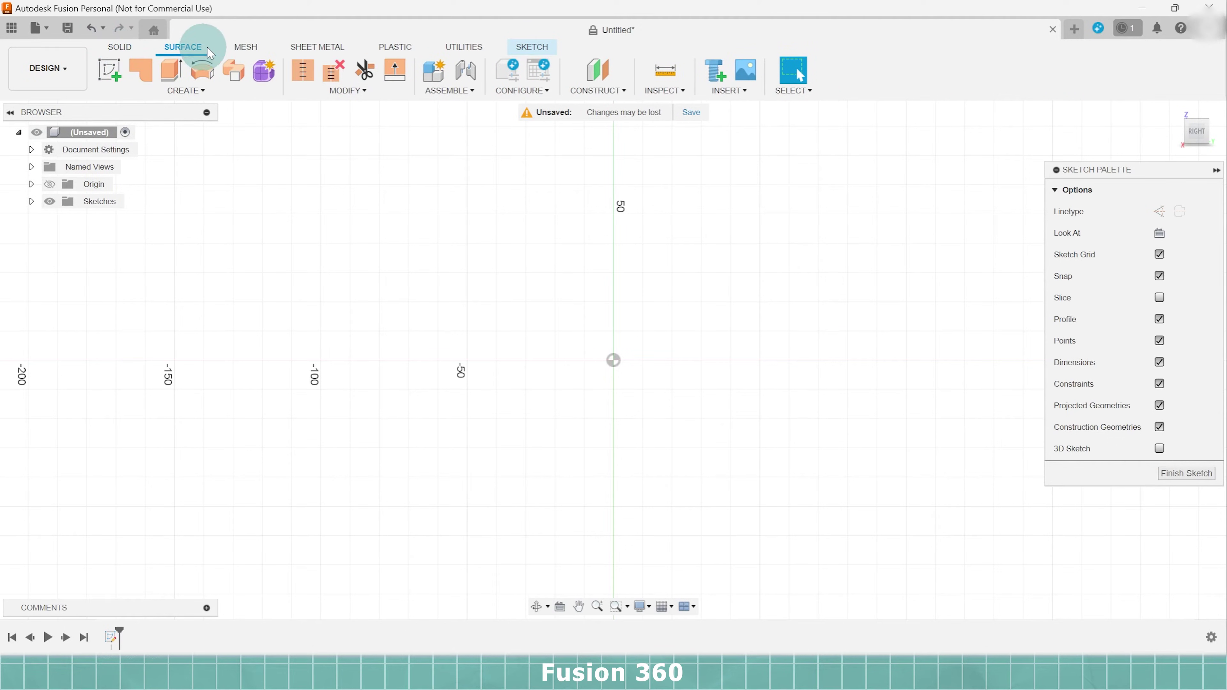
pyautogui.click(246, 47)
pyautogui.click(317, 47)
pyautogui.click(389, 48)
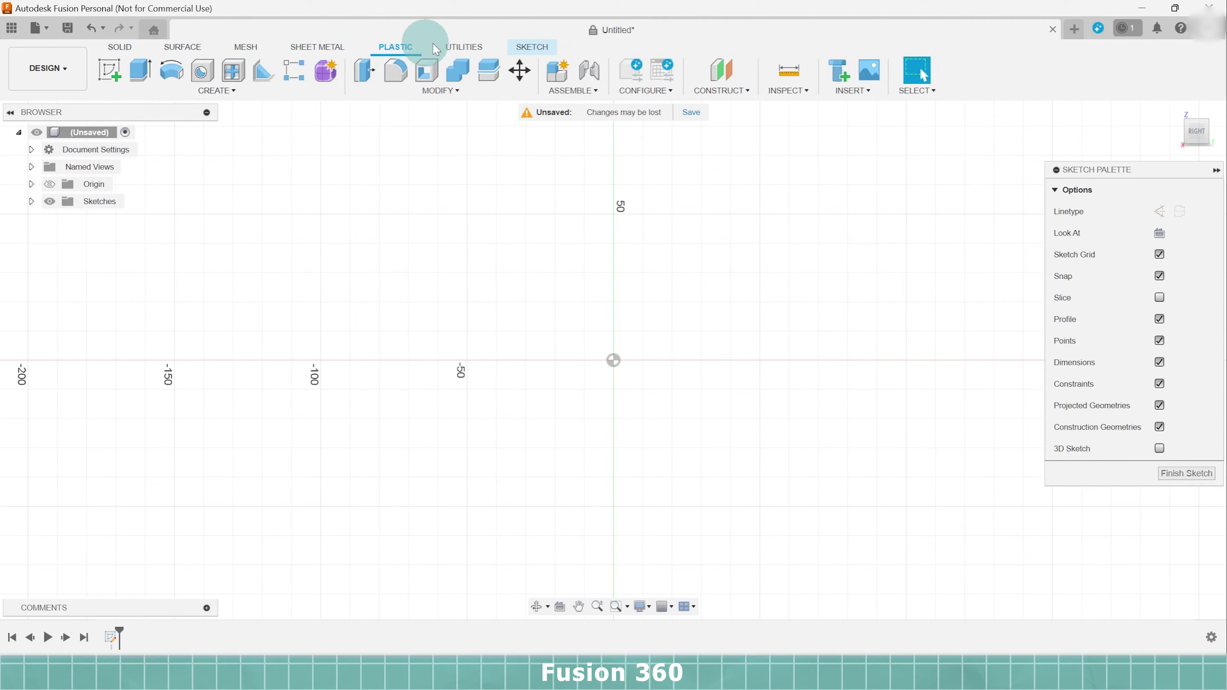
pyautogui.click(456, 47)
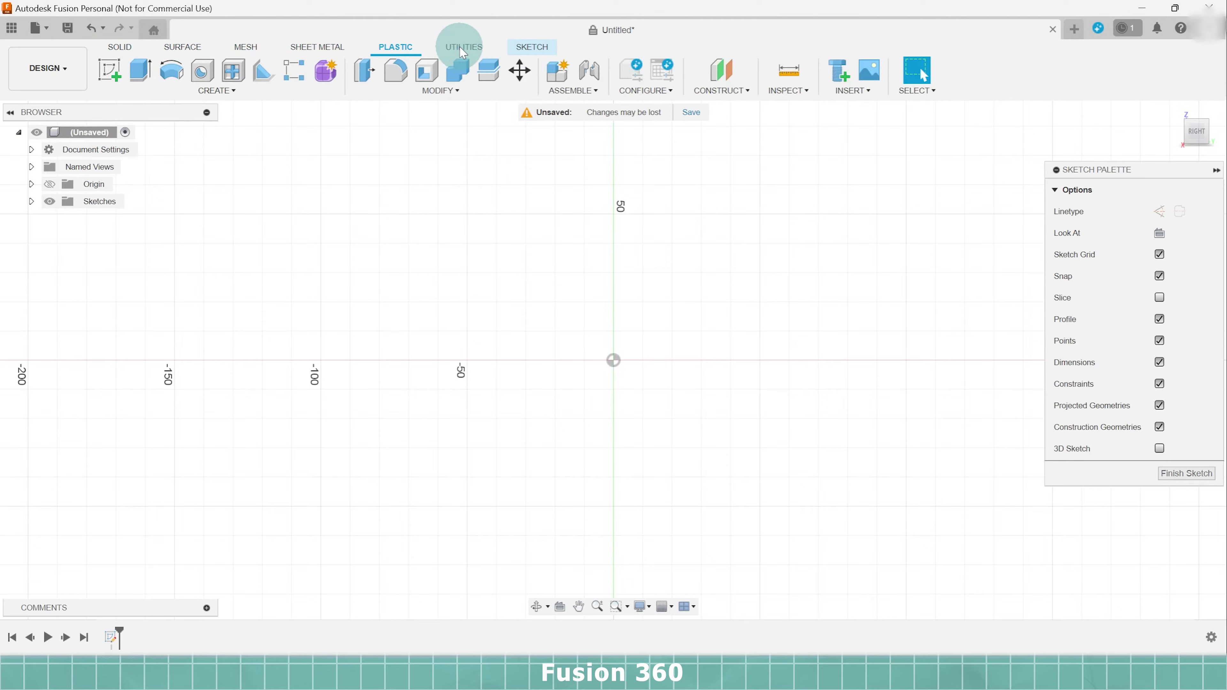
# - Draw a 93 mm horizontal line from the origin along the positive horizontal axis in the sketch
pyautogui.click(119, 48)
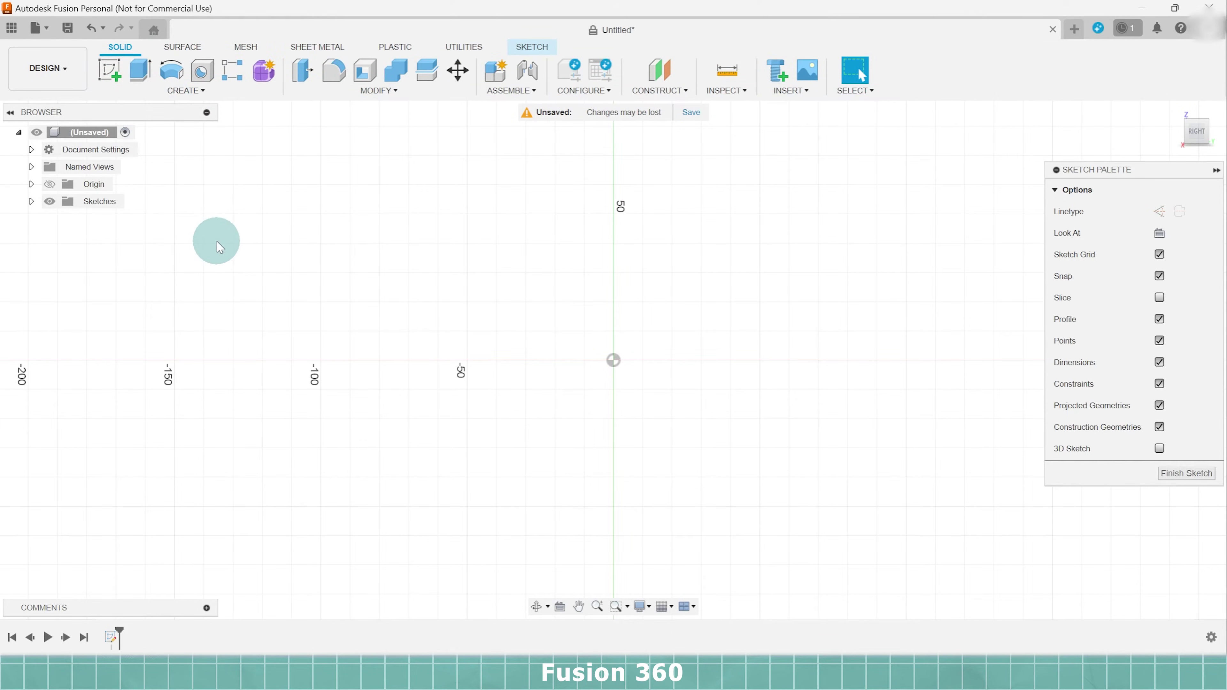
pyautogui.click(113, 81)
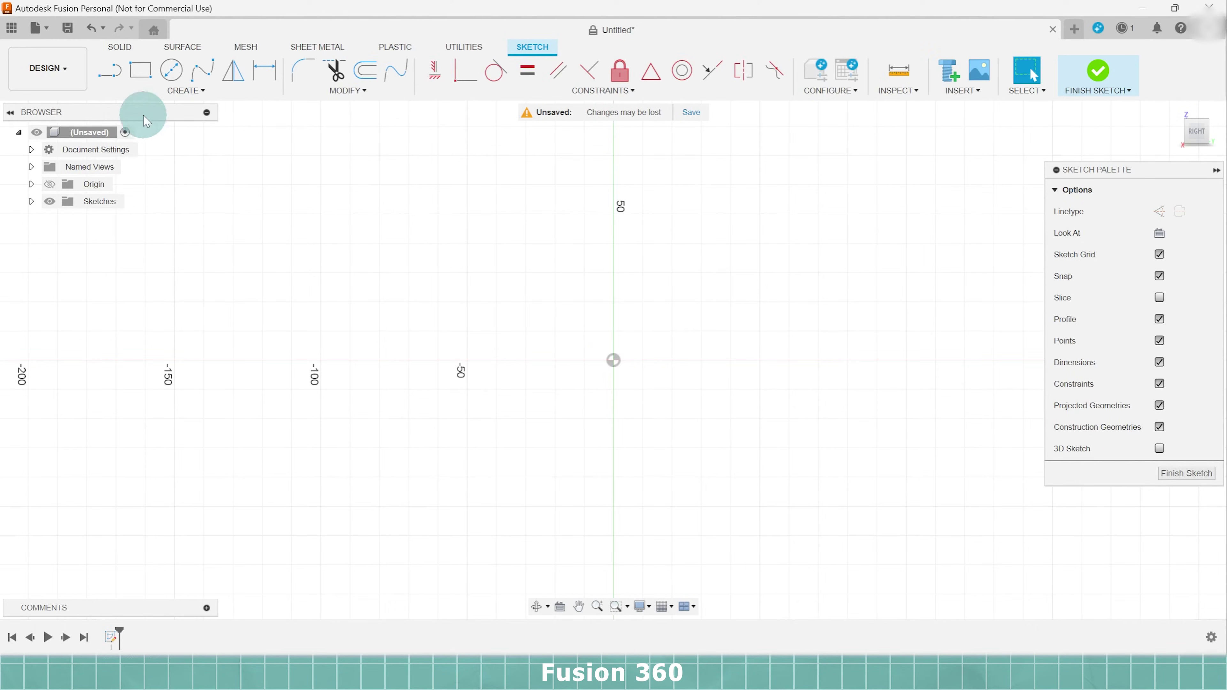
pyautogui.click(109, 70)
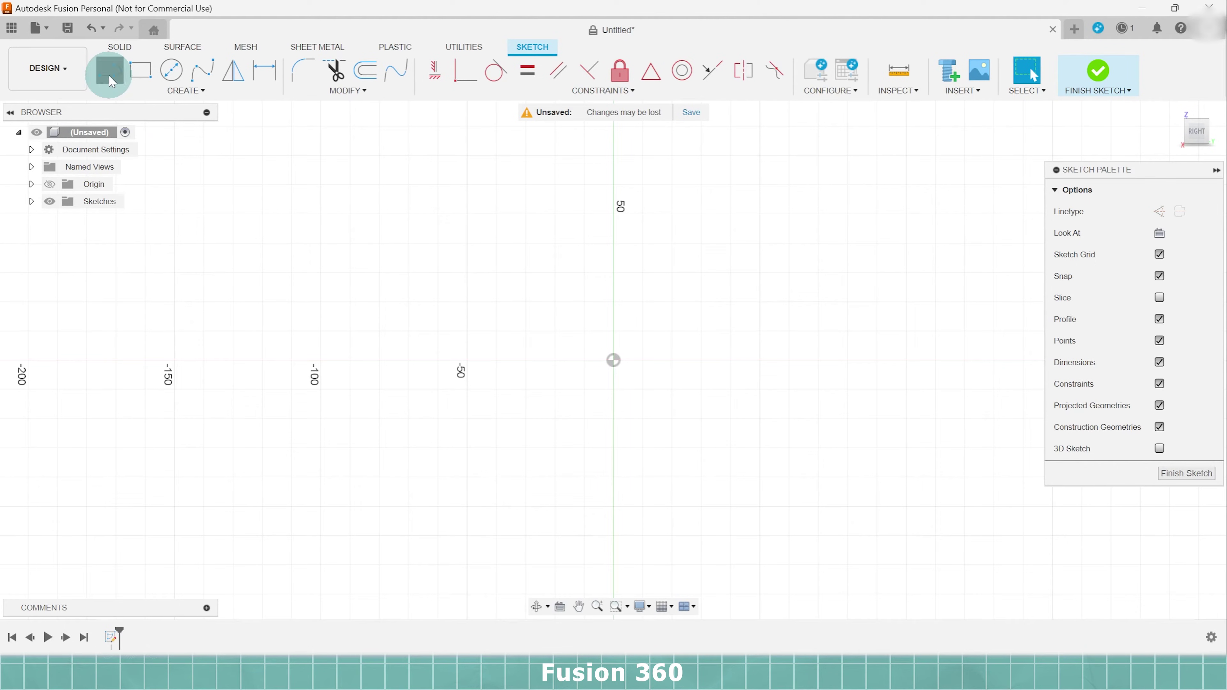
pyautogui.click(614, 361)
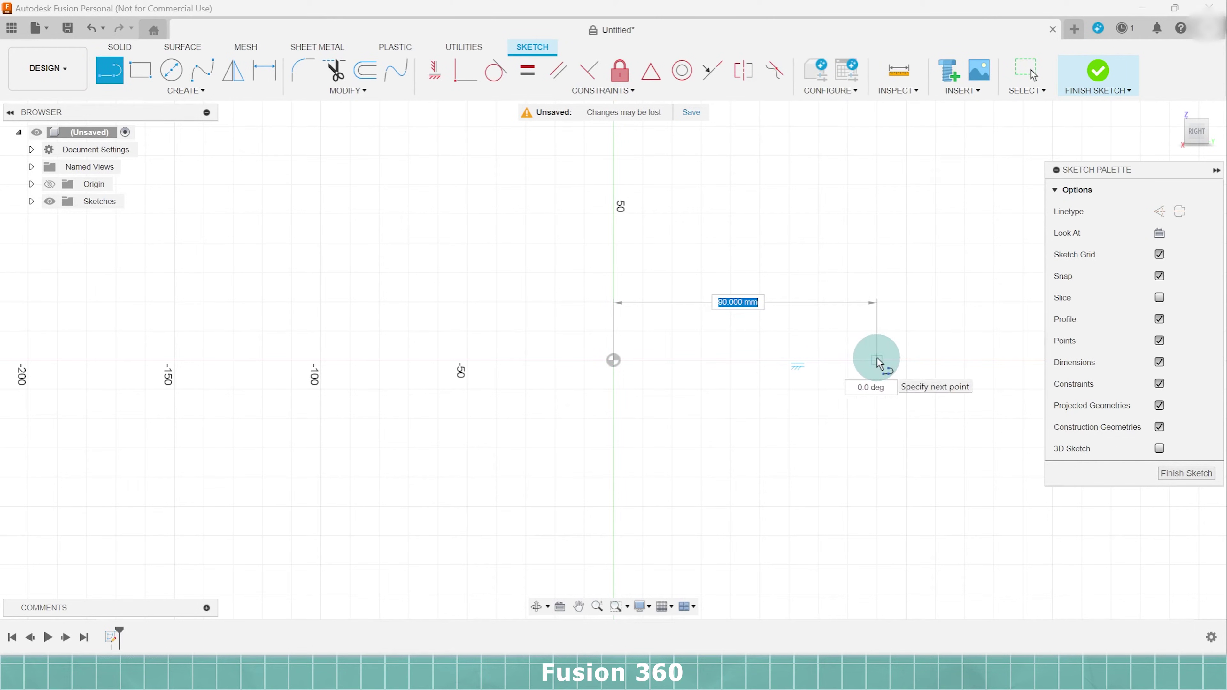
pyautogui.write('93')
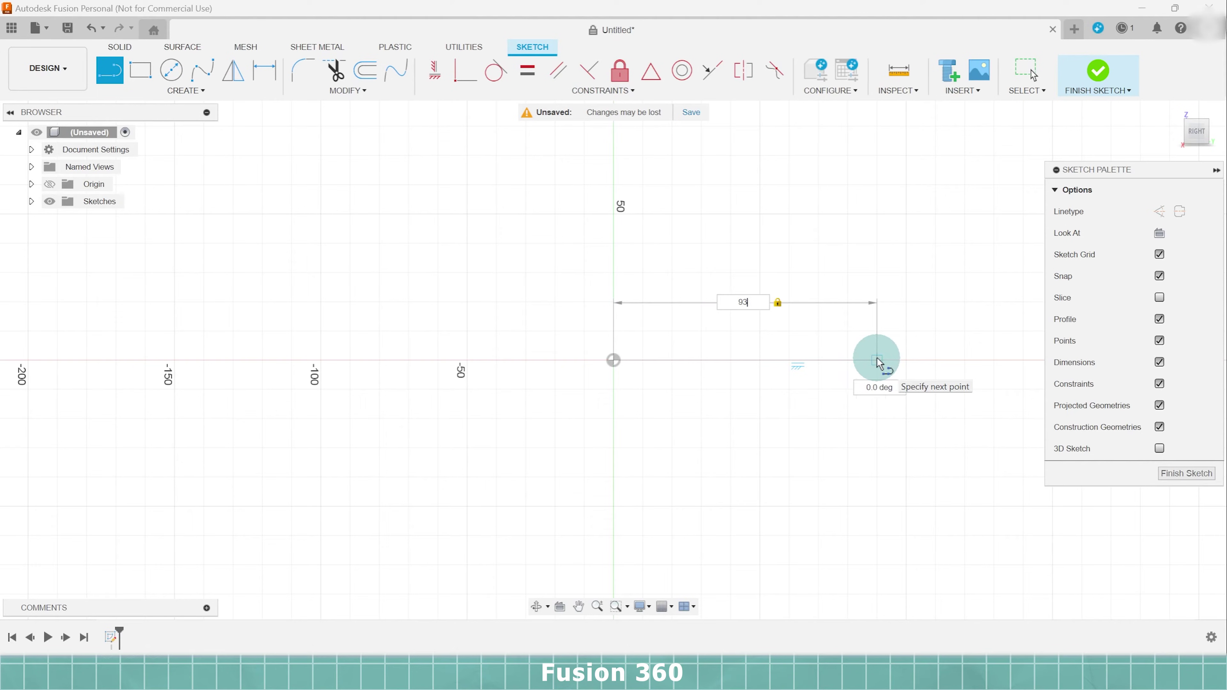
pyautogui.press('Return')
pyautogui.press('Escape')
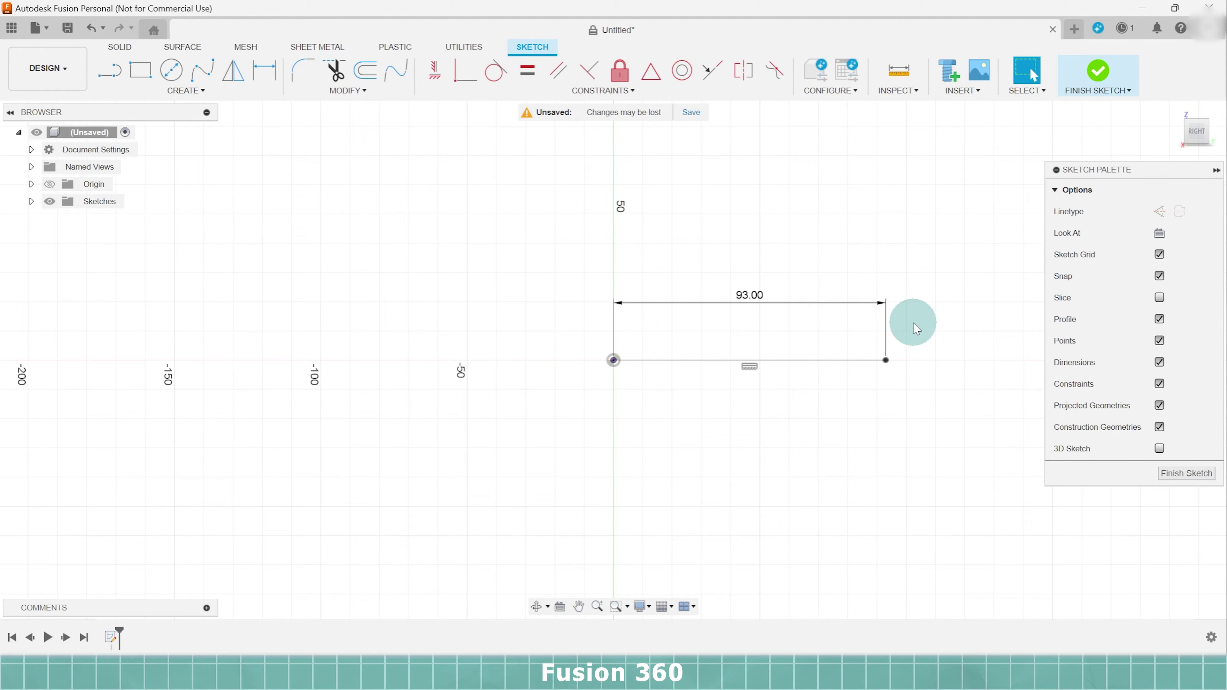
# - Draw a 93 mm line at 120° from the free end of the horizontal base line
pyautogui.press('l')
pyautogui.click(885, 360)
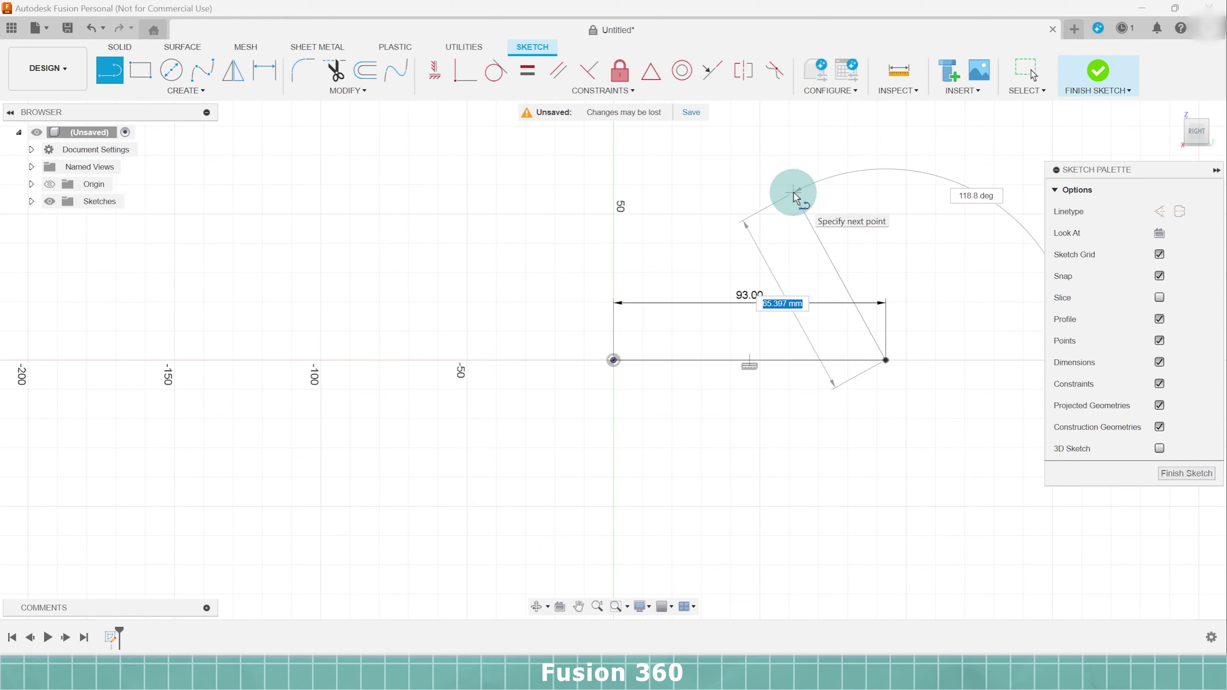
pyautogui.write('90')
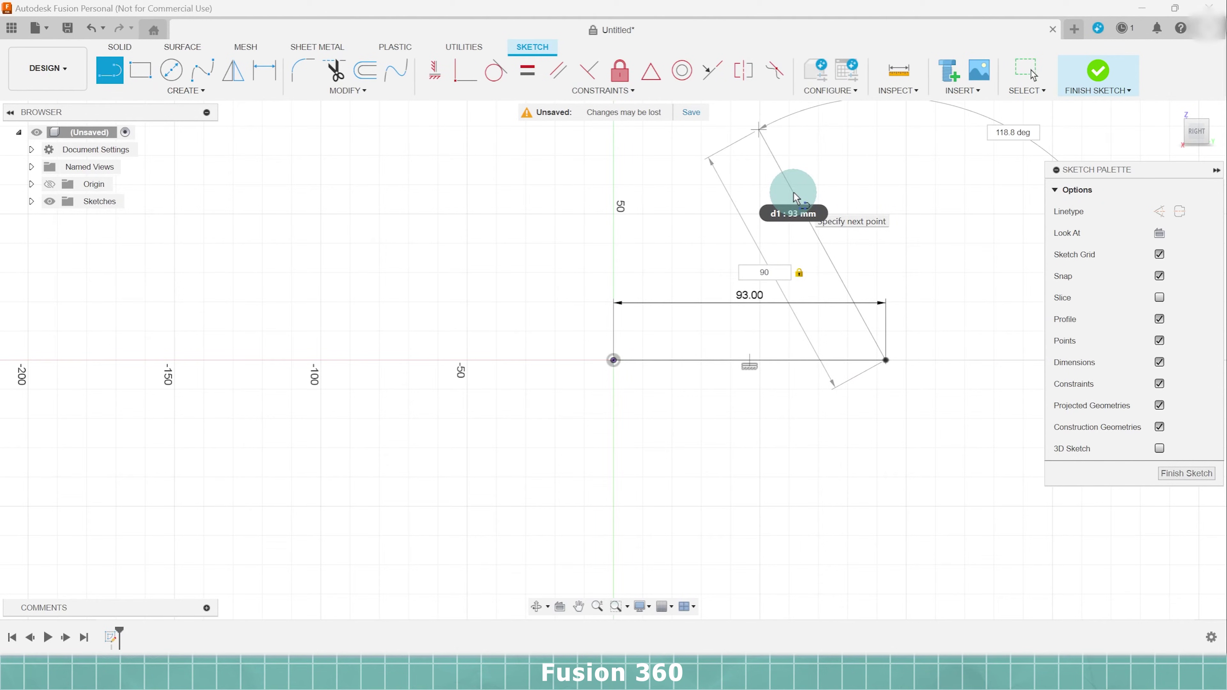
pyautogui.write('3')
pyautogui.press('Tab')
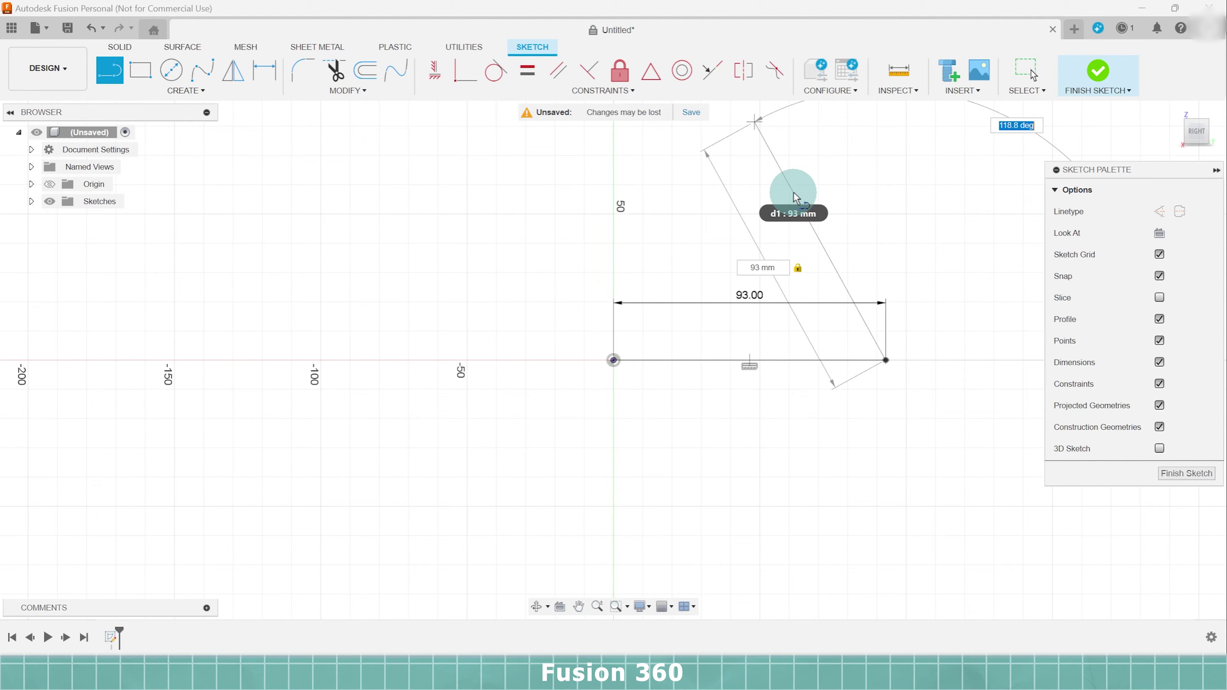
pyautogui.write('120')
pyautogui.click(751, 124)
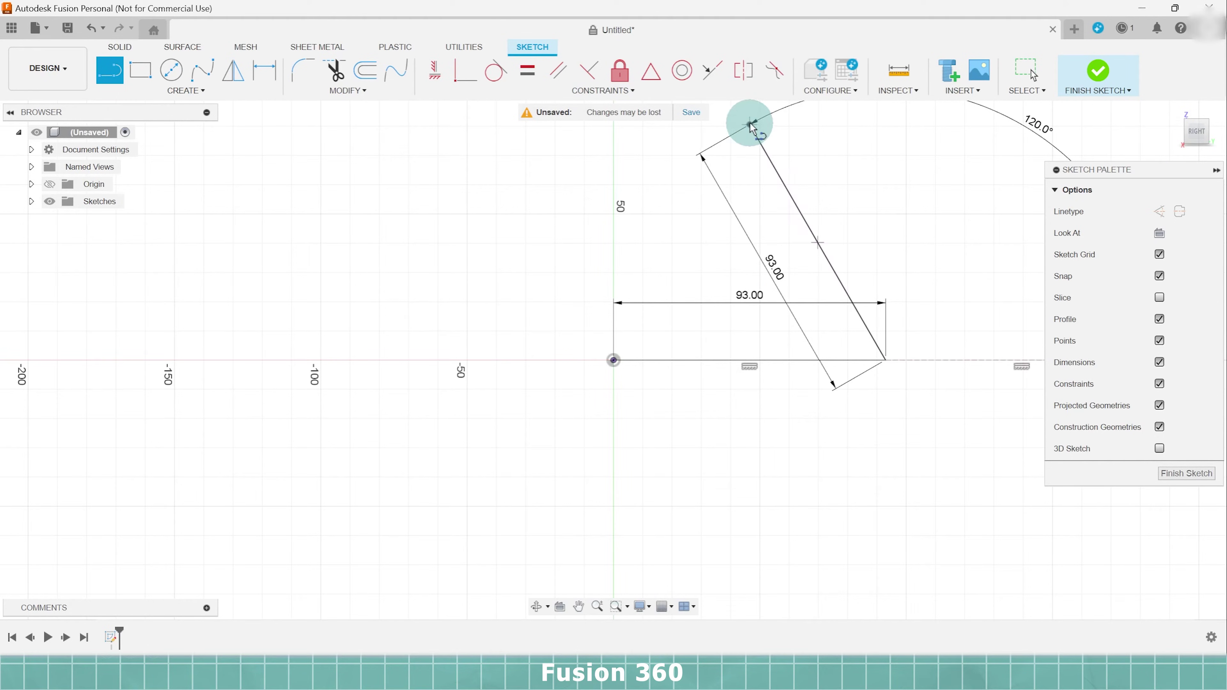
# - Continue from the apex with a 73 mm line sloping down at 115°, followed by an 18 mm perpendicular line outward
pyautogui.write('73')
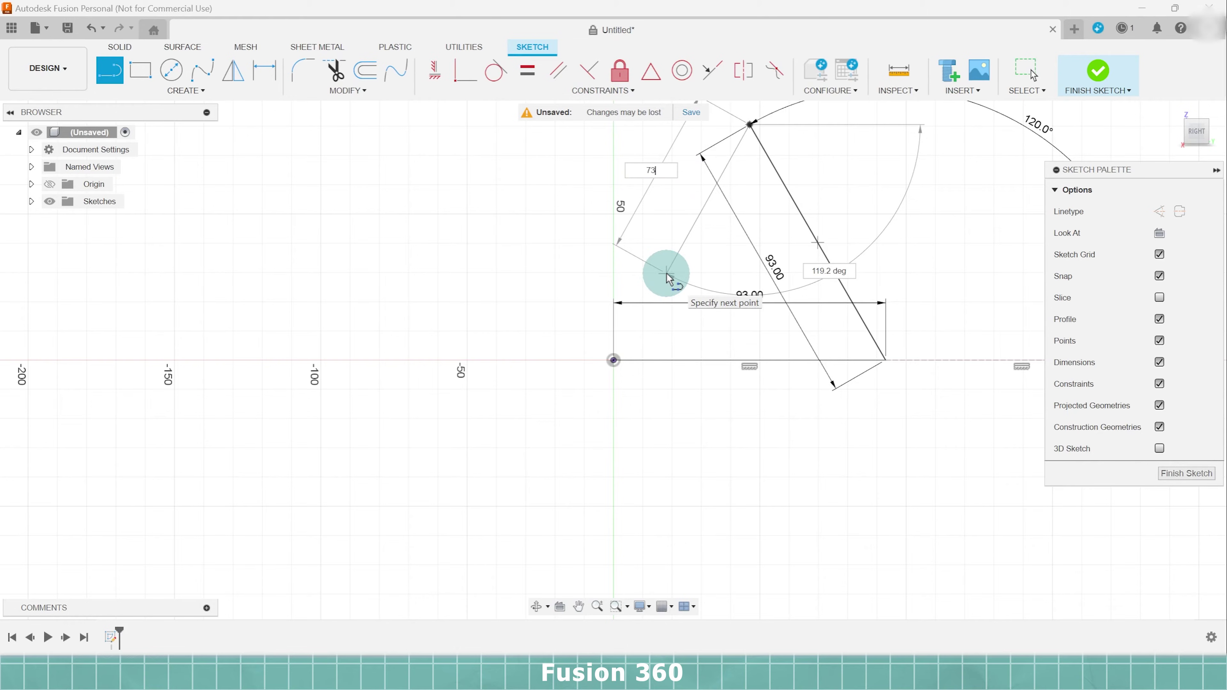
pyautogui.press('Tab')
pyautogui.click(659, 316)
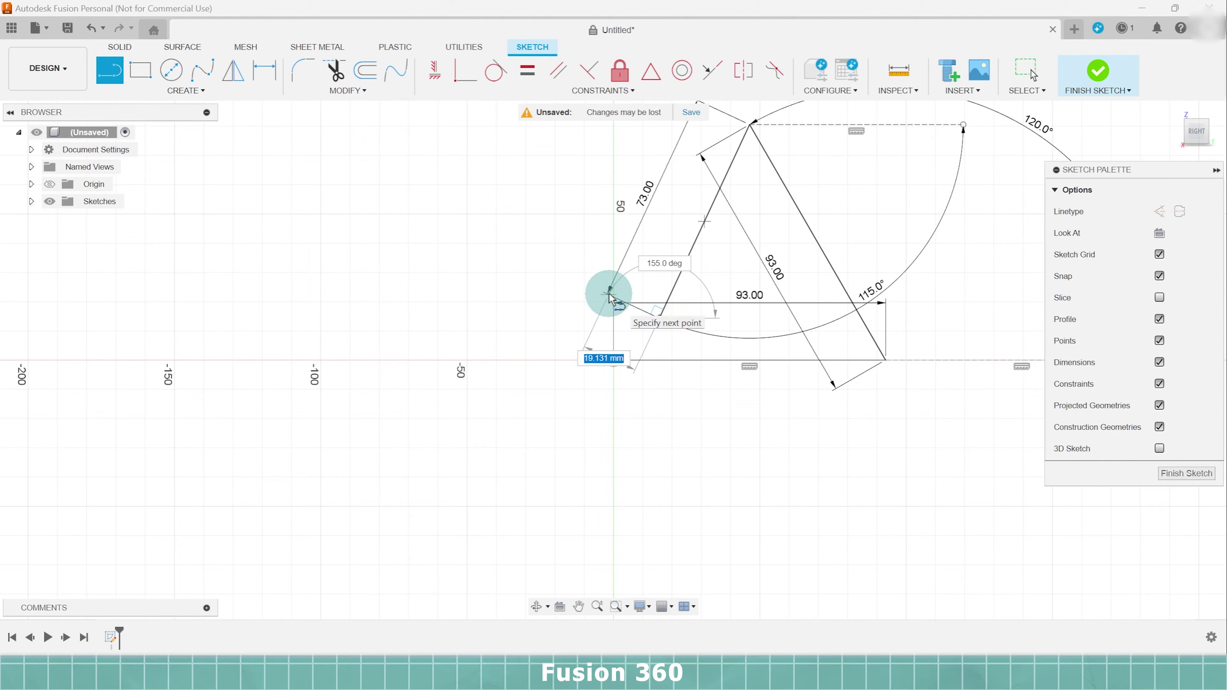
pyautogui.write('18')
pyautogui.press('Return')
pyautogui.press('Escape')
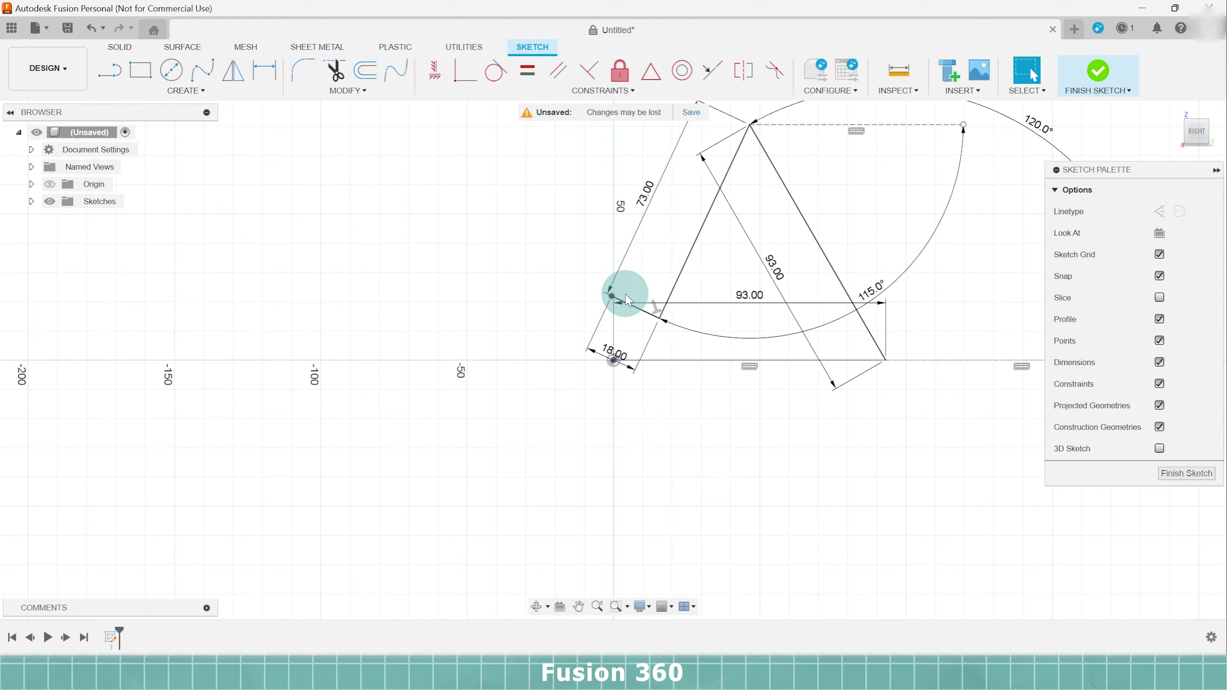
# - Draw a 9 mm line upward, perpendicular to the free end of the 18 mm line, and finish the sketch
pyautogui.press('l')
pyautogui.click(611, 295)
pyautogui.write('9')
pyautogui.press('Tab')
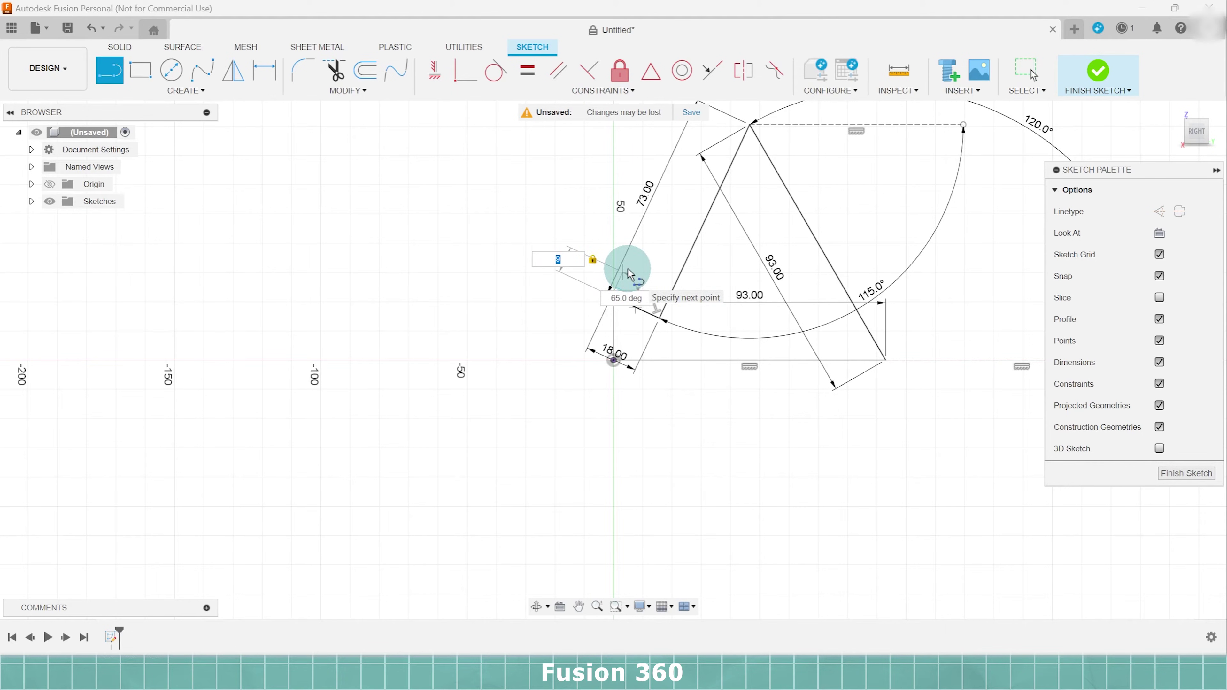
pyautogui.press('Return')
pyautogui.press('Escape')
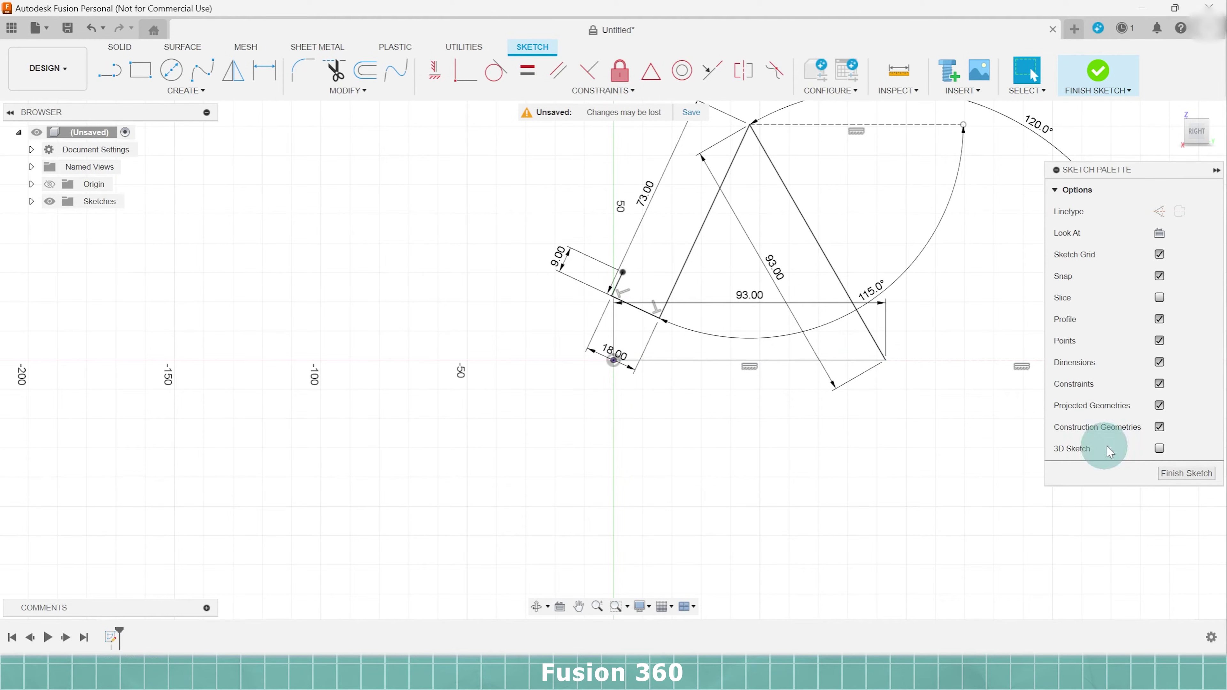
pyautogui.click(1187, 474)
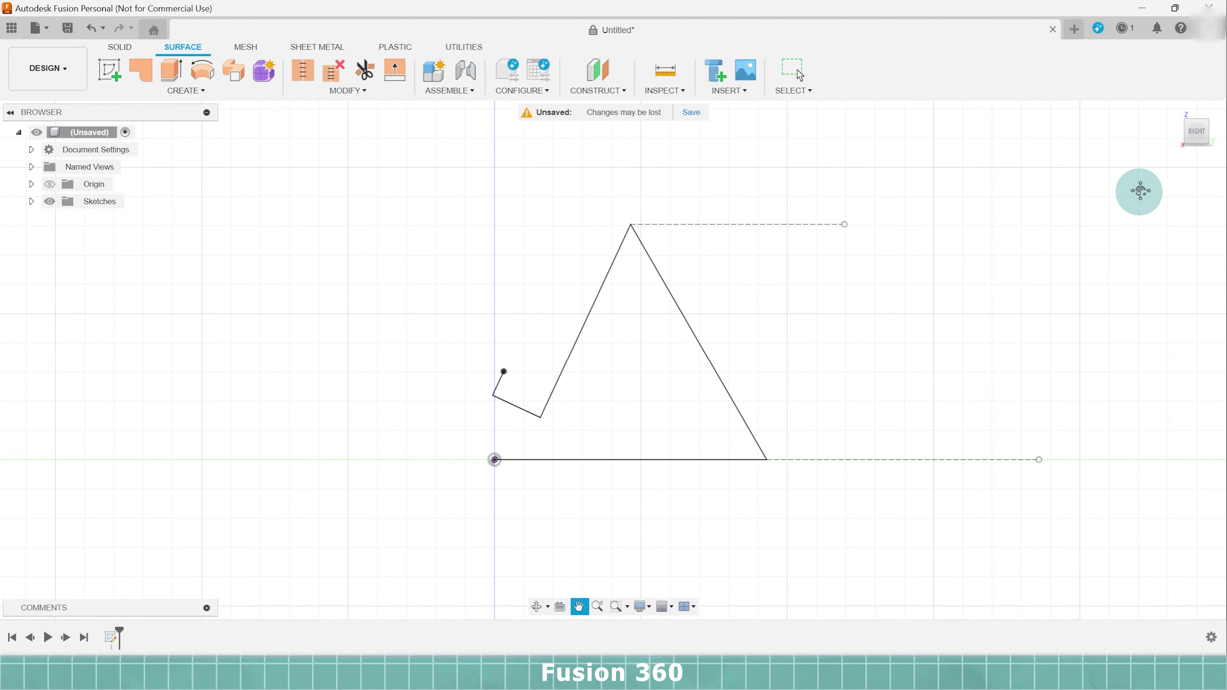
# - Extrude the open sketch chain to one side in the negative direction as a new surface body
pyautogui.moveTo(1183, 128); pyautogui.dragTo(1184, 131)
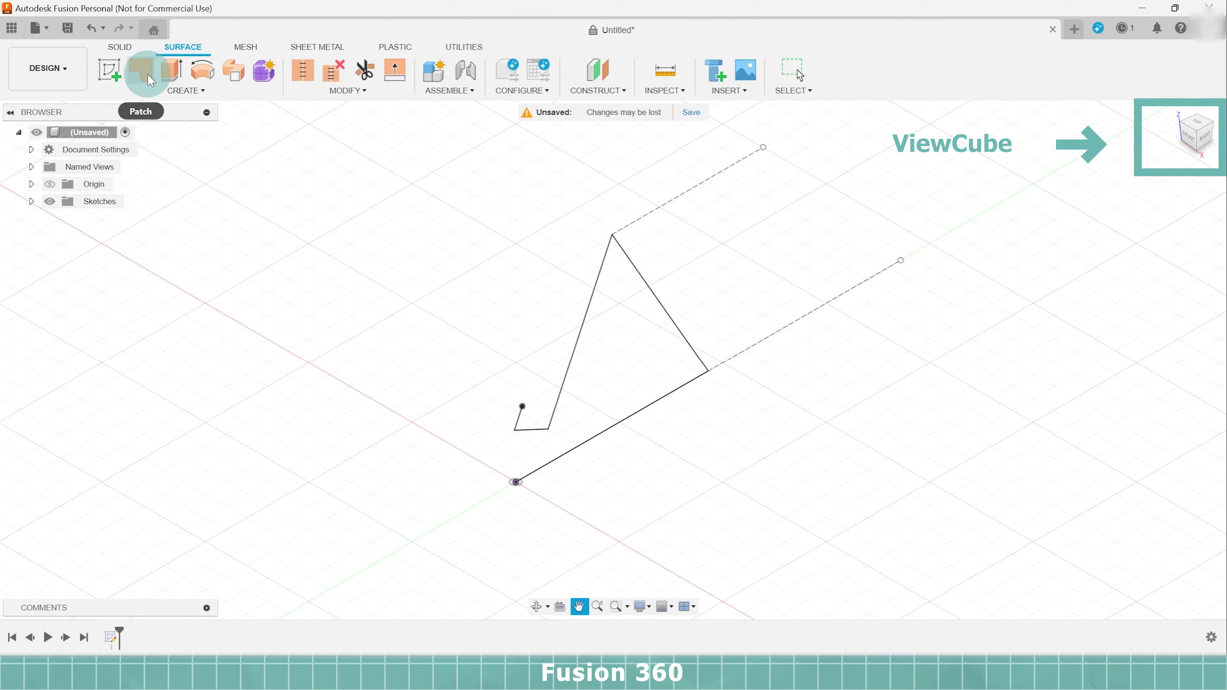
pyautogui.click(171, 71)
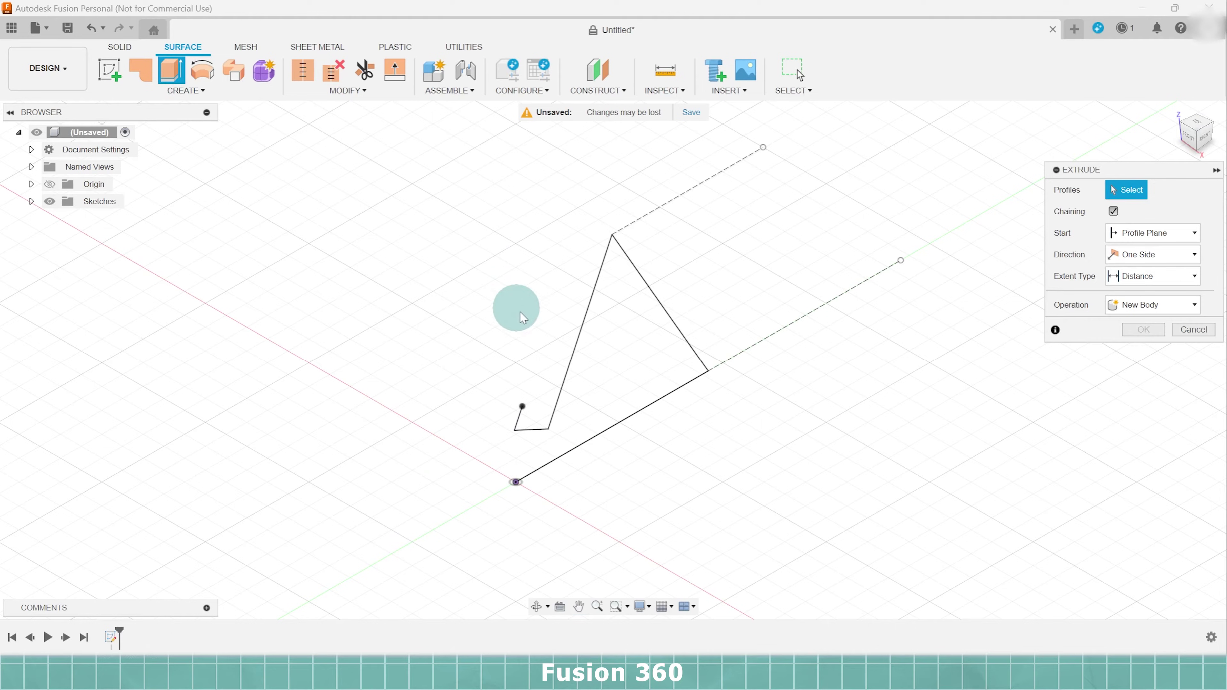
pyautogui.click(633, 412)
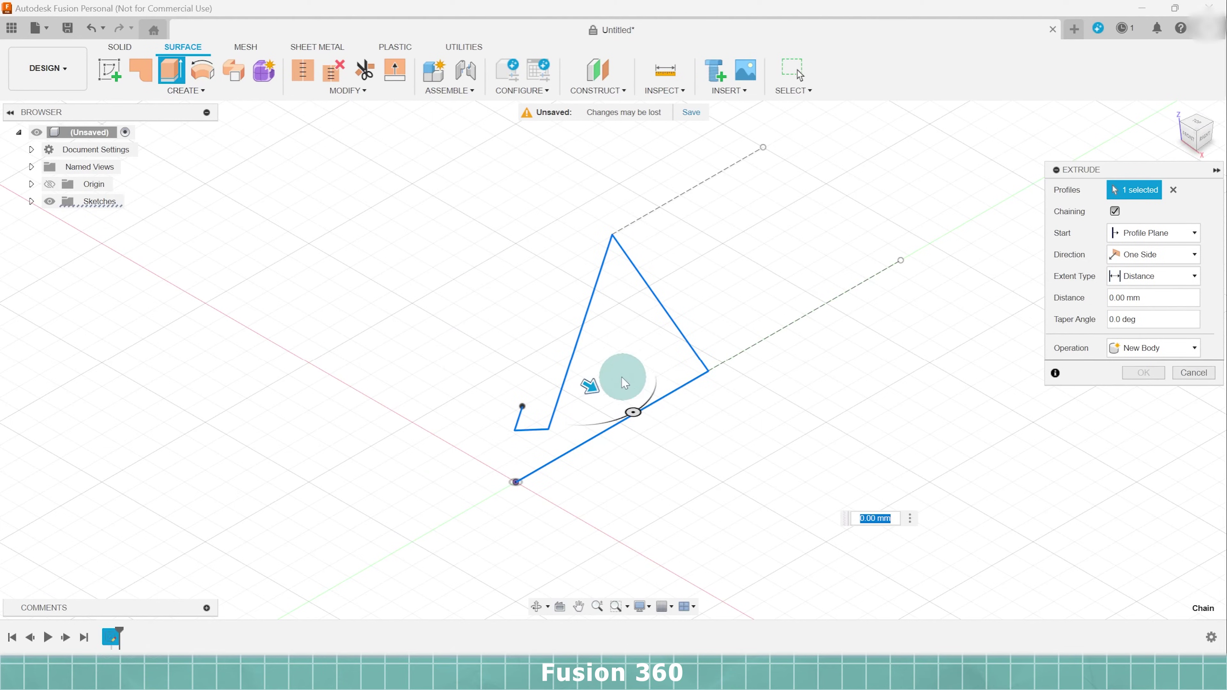
pyautogui.moveTo(586, 389); pyautogui.dragTo(518, 355)
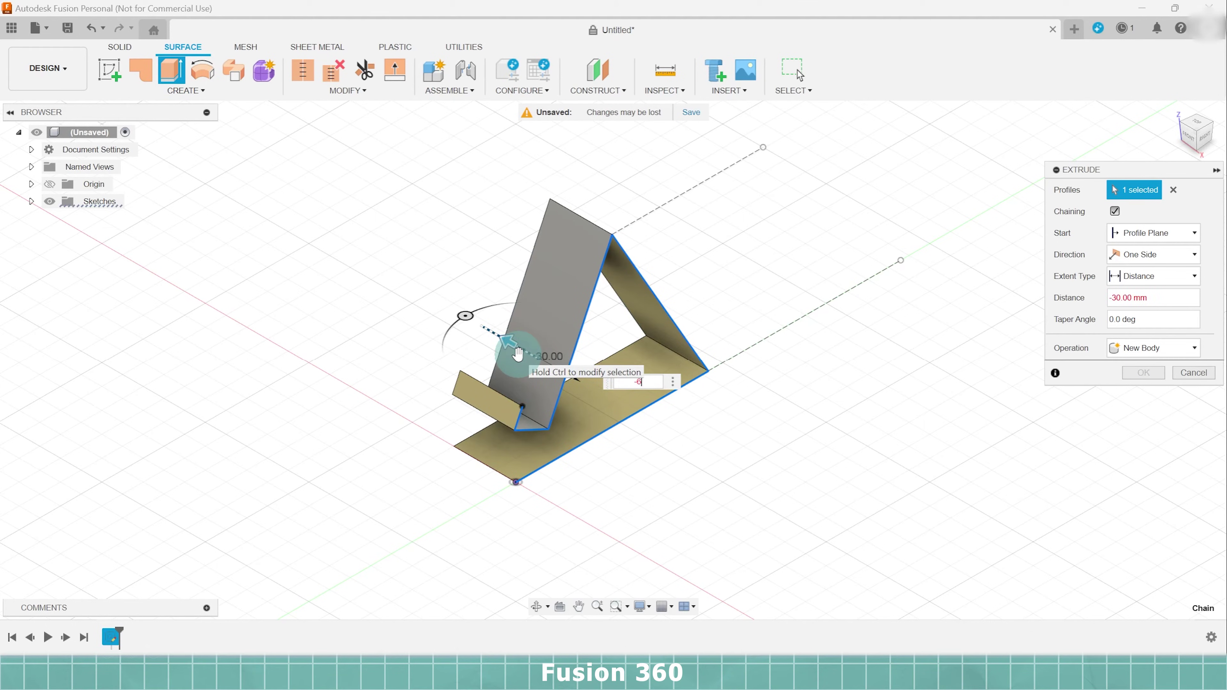
pyautogui.press('Return')
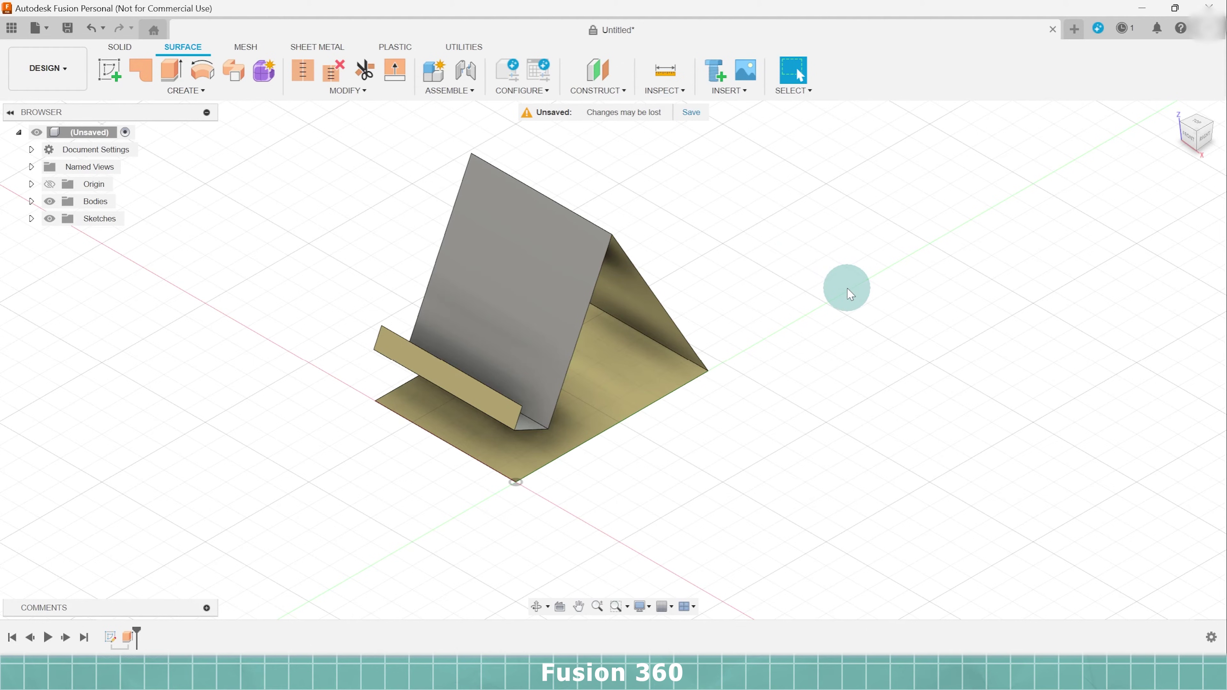
# - Create a sketch on the small front lip face and draw a 12 mm line from its upper left corner along the upper edge
pyautogui.click(123, 48)
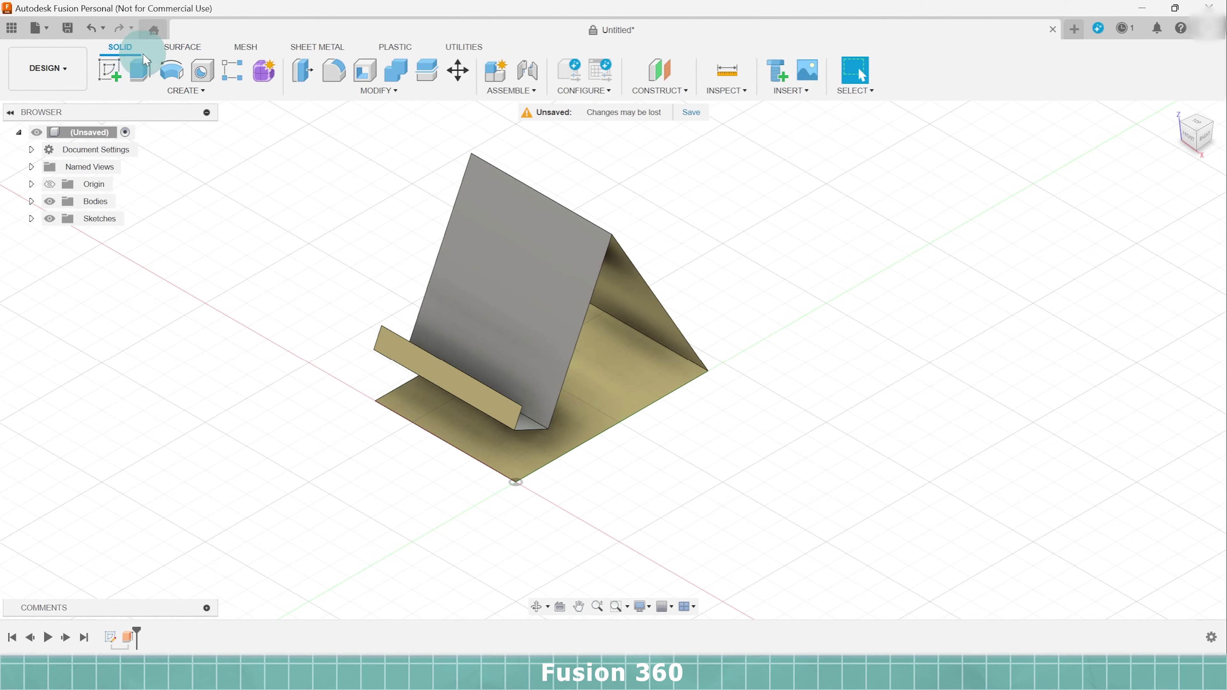
pyautogui.click(182, 47)
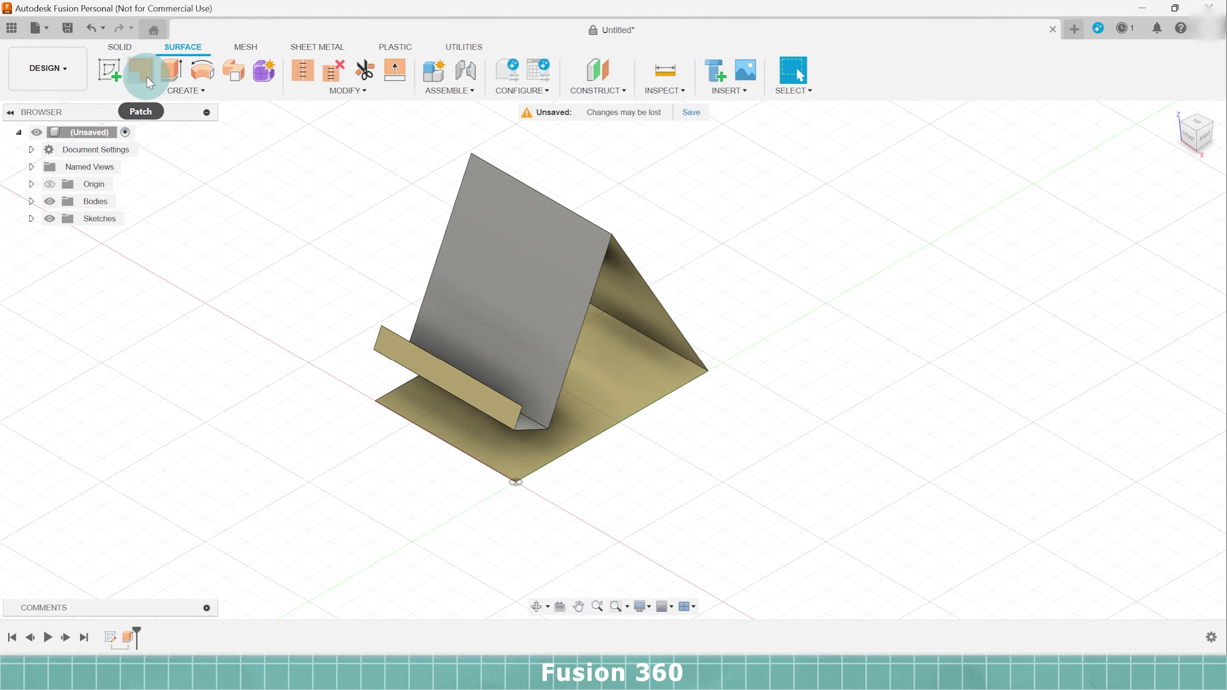
pyautogui.click(109, 70)
pyautogui.click(442, 376)
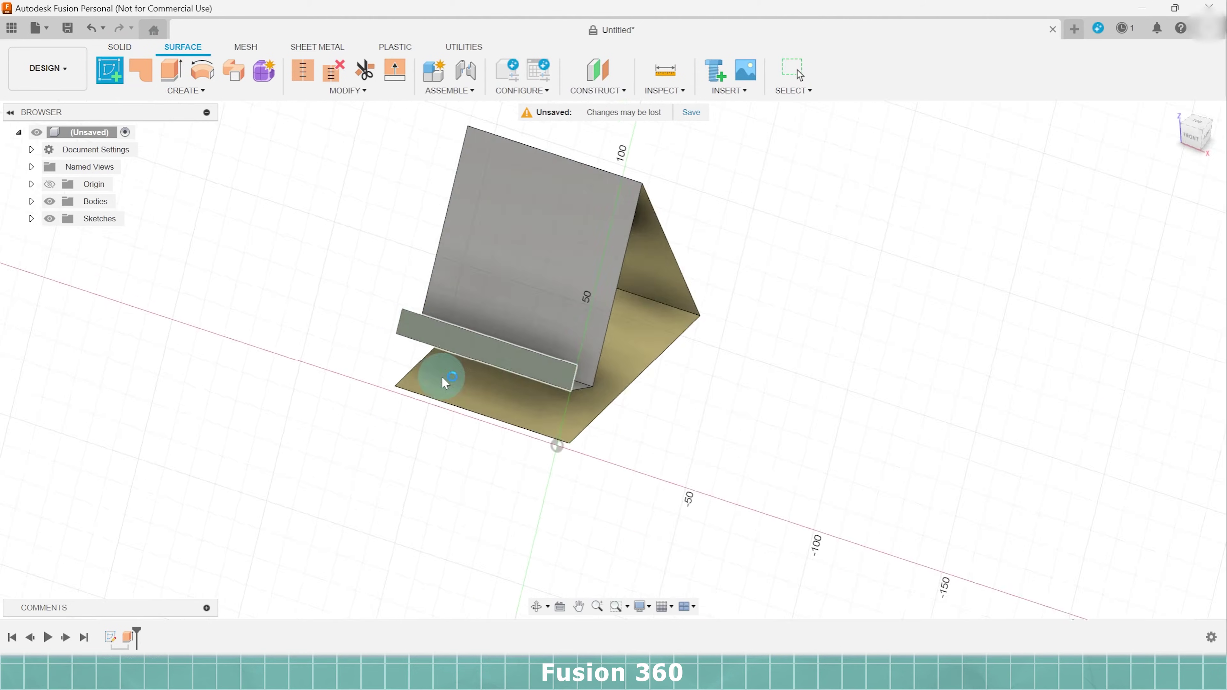
pyautogui.click(289, 283)
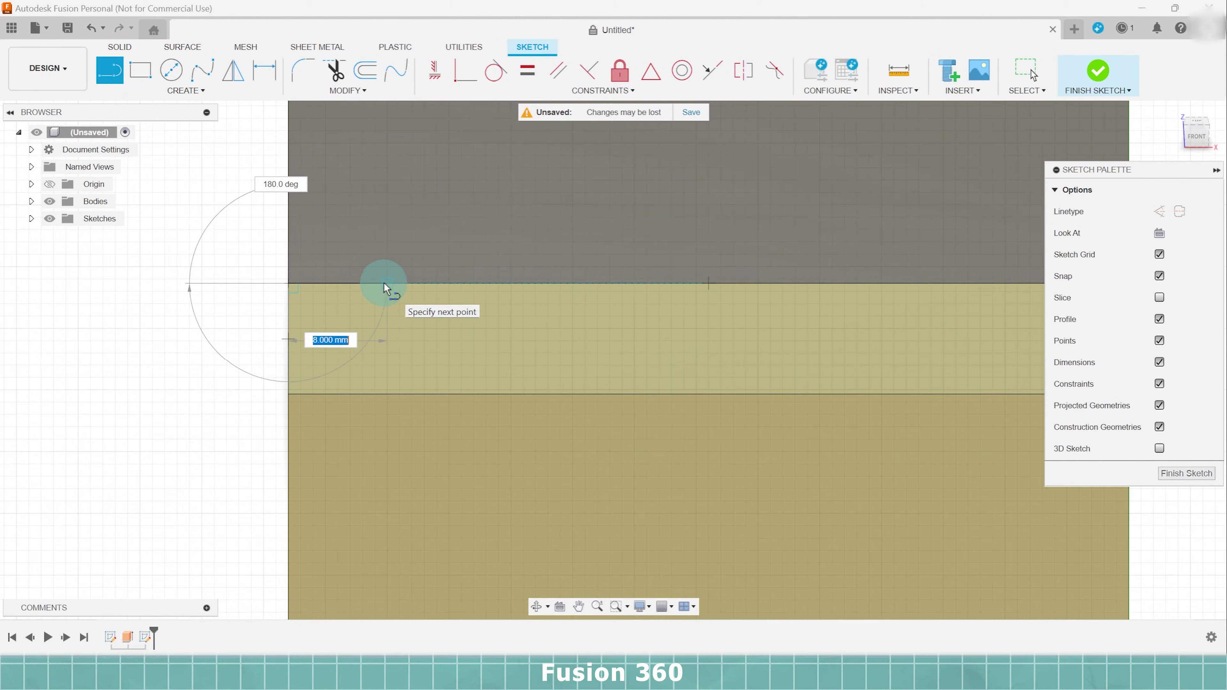
pyautogui.write('12')
pyautogui.press('Return')
pyautogui.press('Escape')
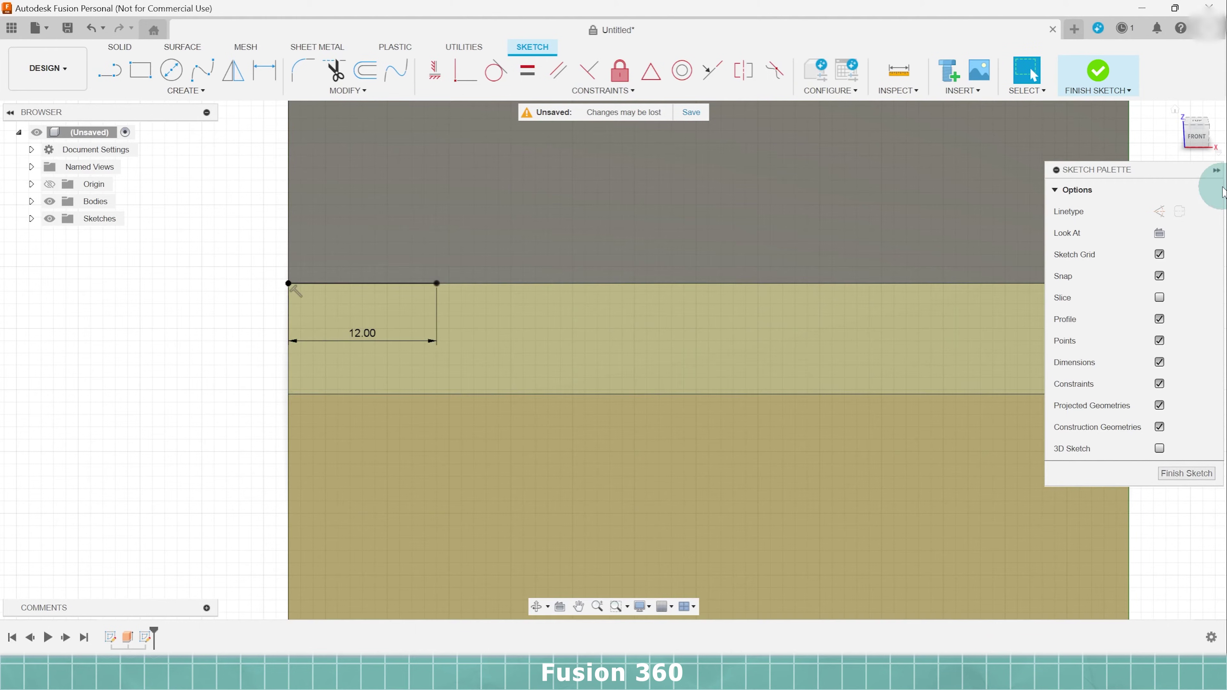
# - Draw a 44 × 9 mm rectangle on the lip face, starting at the inner end of the 12 mm line
pyautogui.press('r')
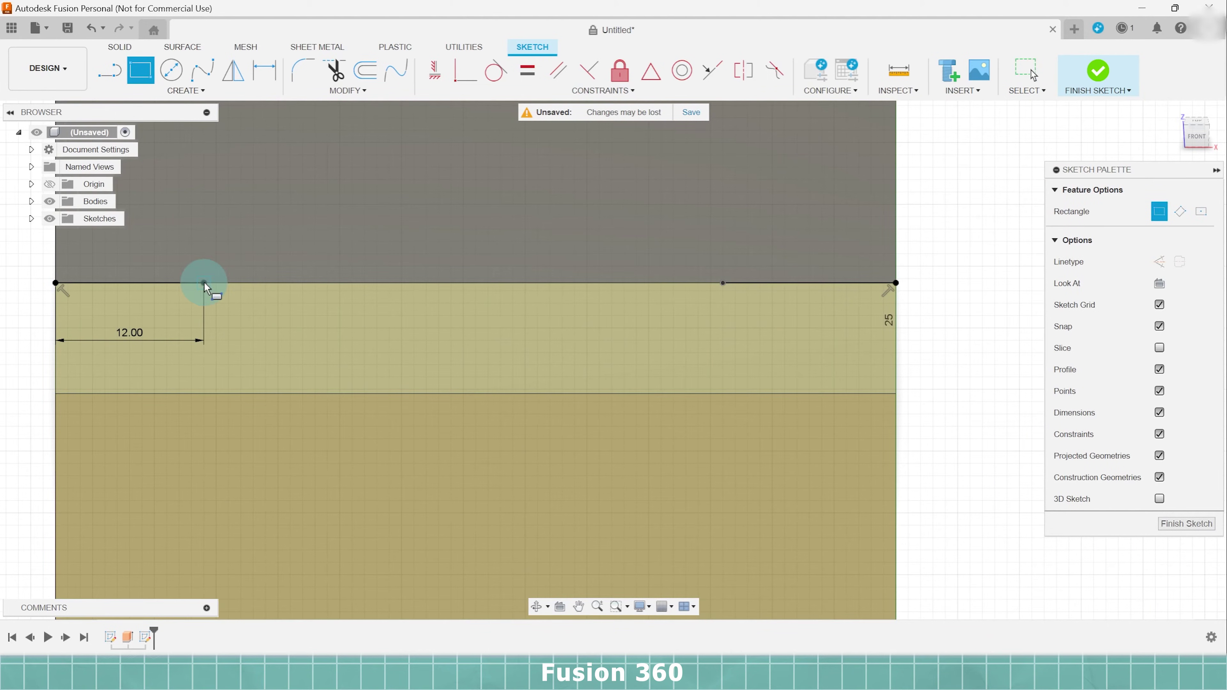
pyautogui.click(203, 283)
pyautogui.write('44')
pyautogui.press('Tab')
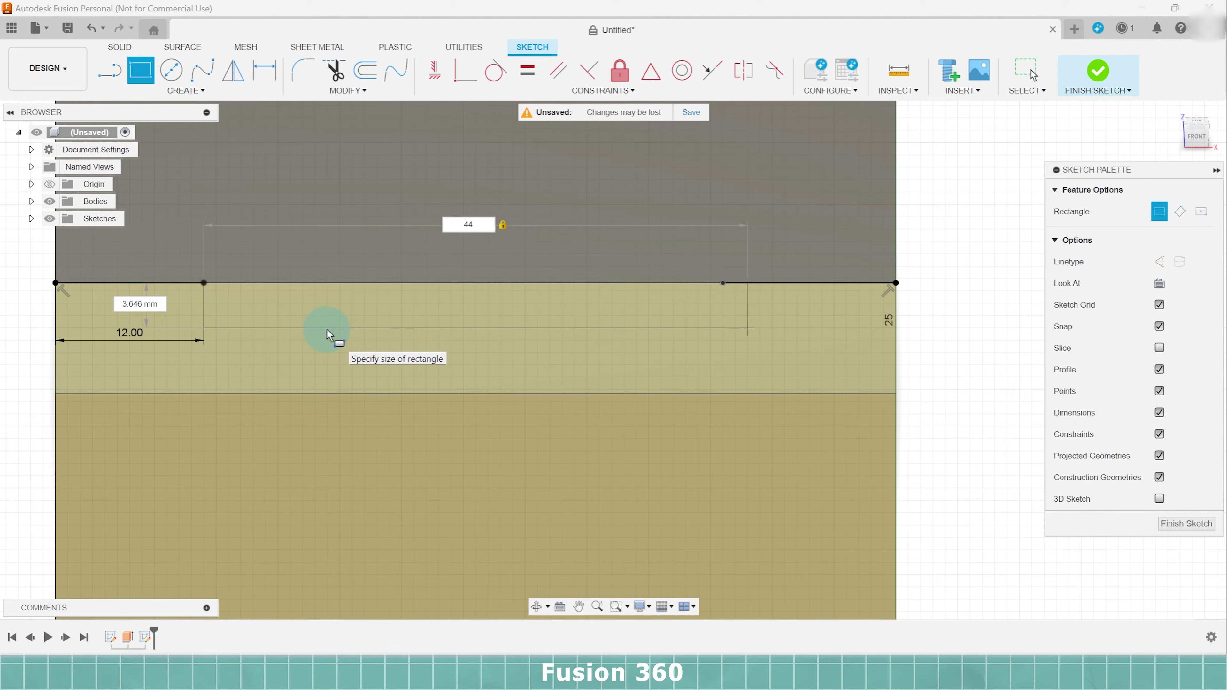
pyautogui.write('9')
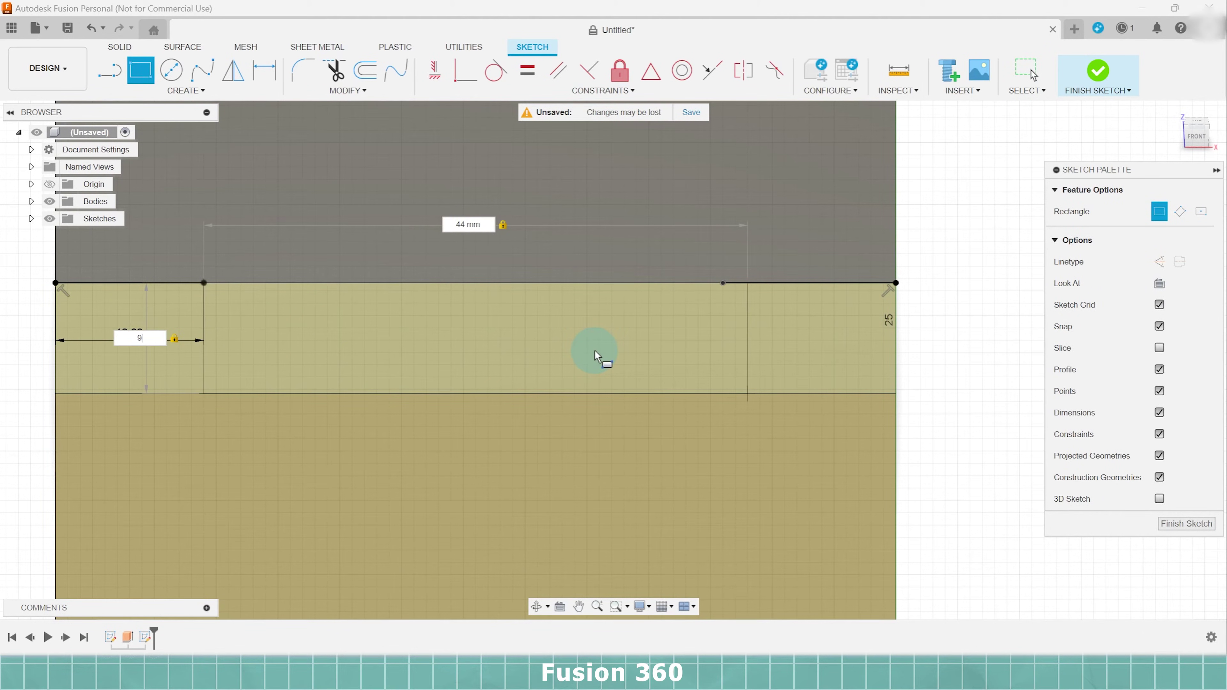
pyautogui.press('Return')
pyautogui.press('Escape')
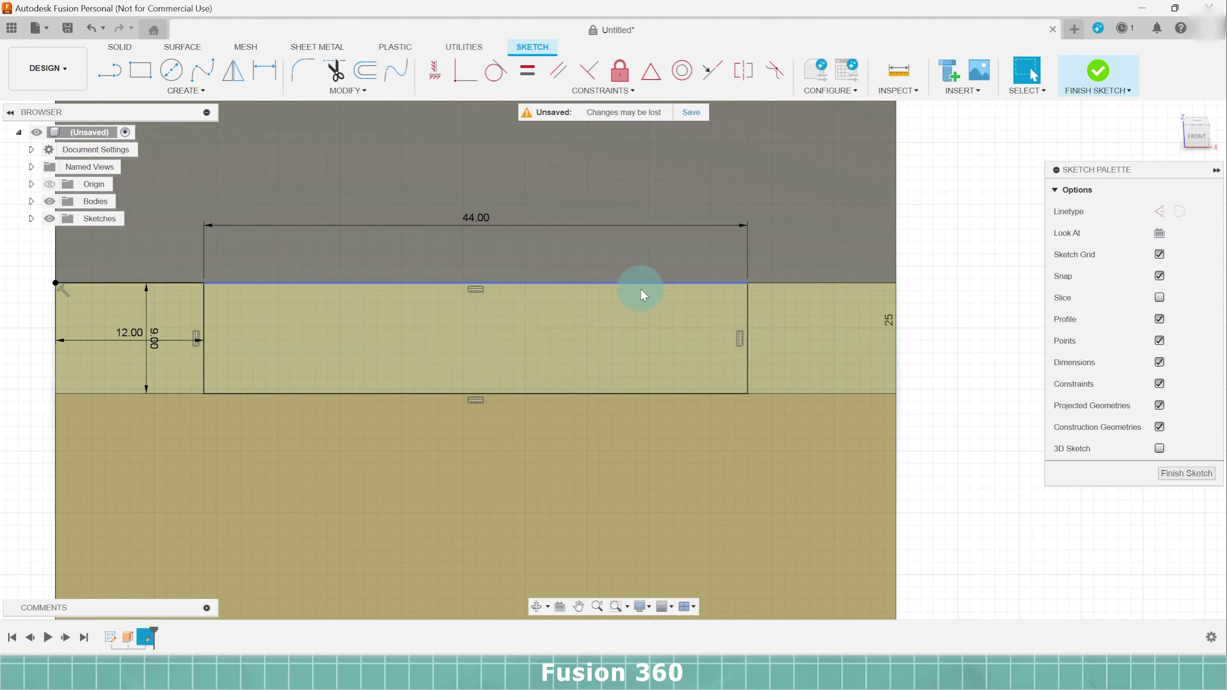
# - Delete the 12 mm helper line beside the rectangle and finish the sketch
pyautogui.click(178, 283)
pyautogui.press('Delete')
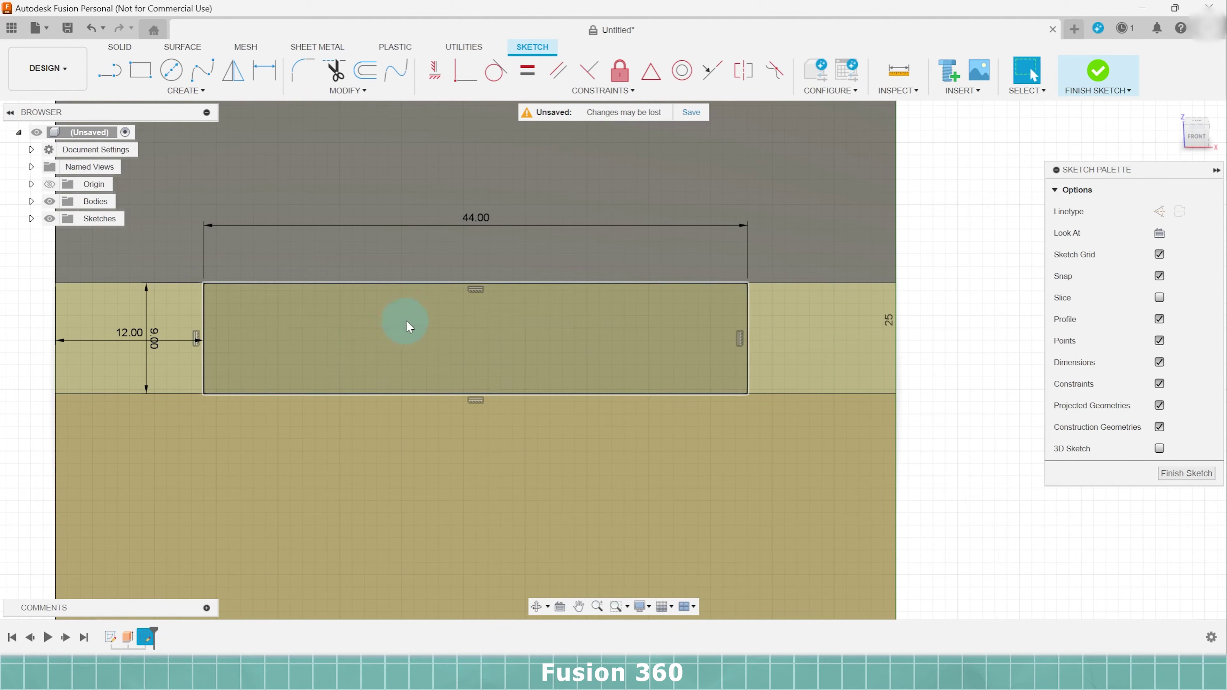
pyautogui.click(1184, 473)
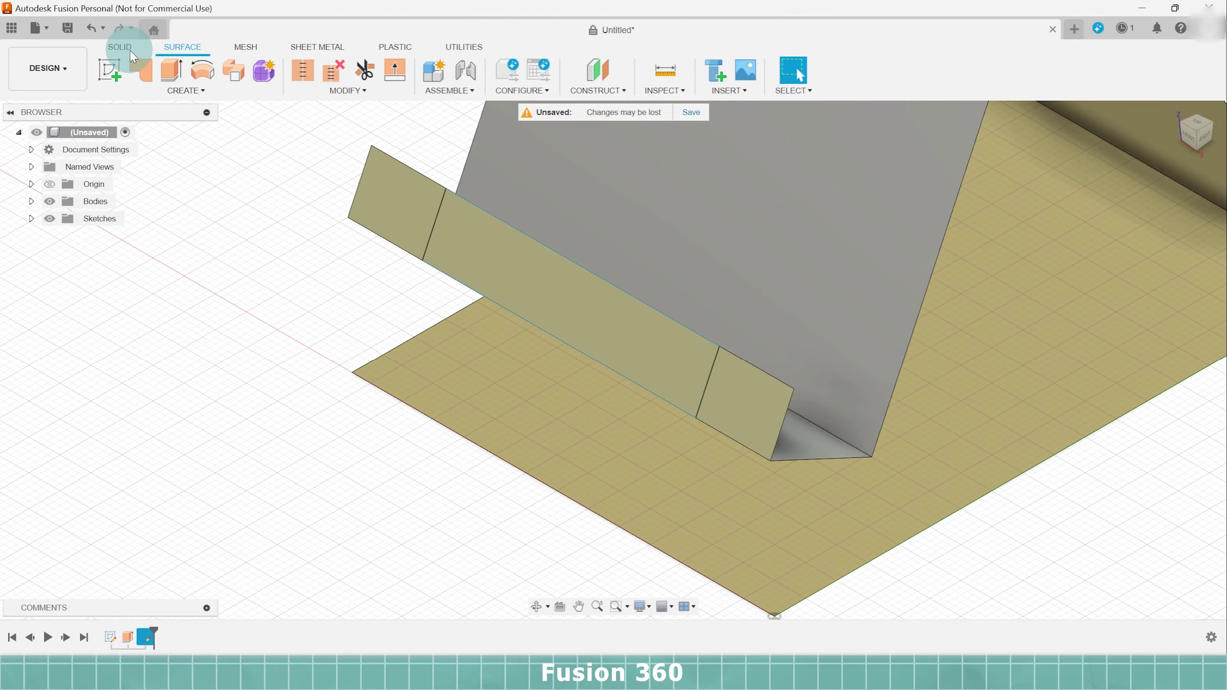
# - Cut away the 44 × 9 mm rectangle from the front lip with a symmetric 1 mm solid extrusion
pyautogui.click(120, 47)
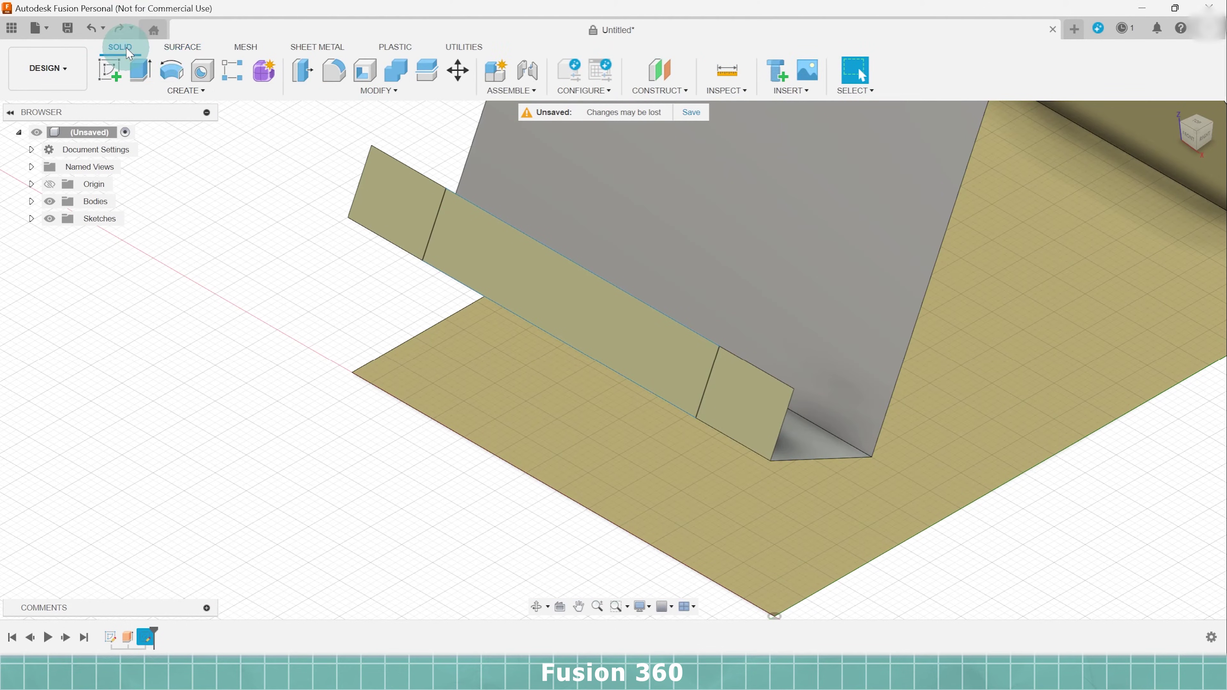
pyautogui.click(140, 70)
pyautogui.click(501, 280)
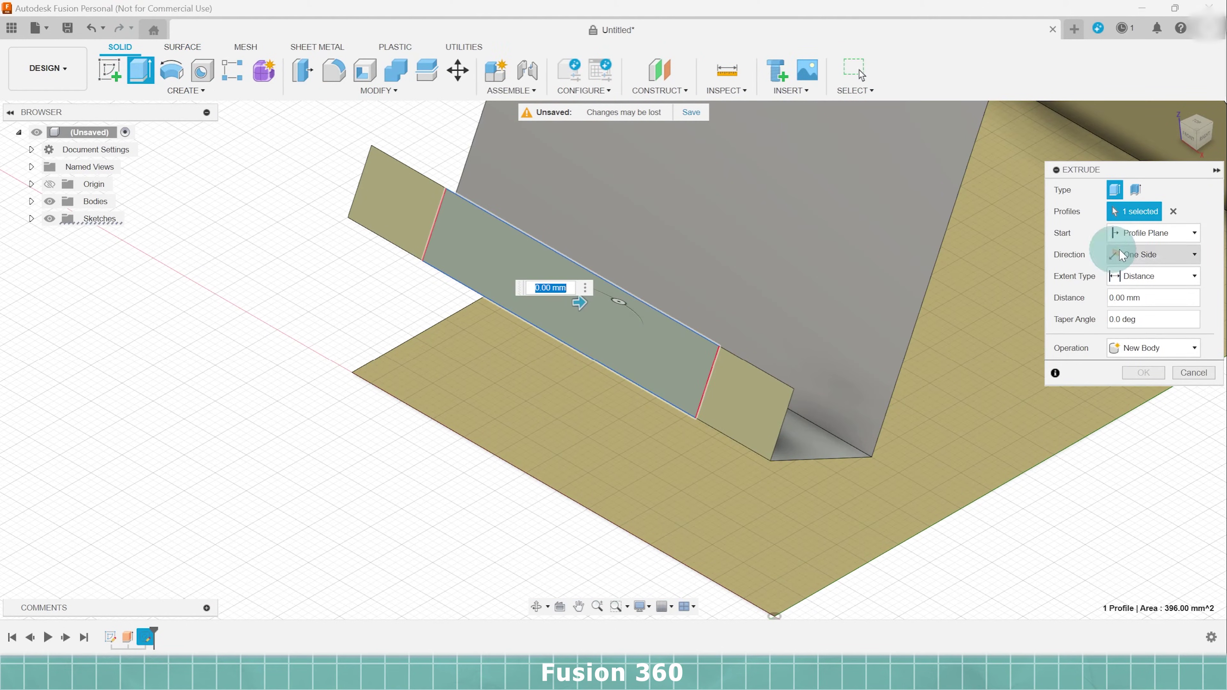
pyautogui.click(1187, 255)
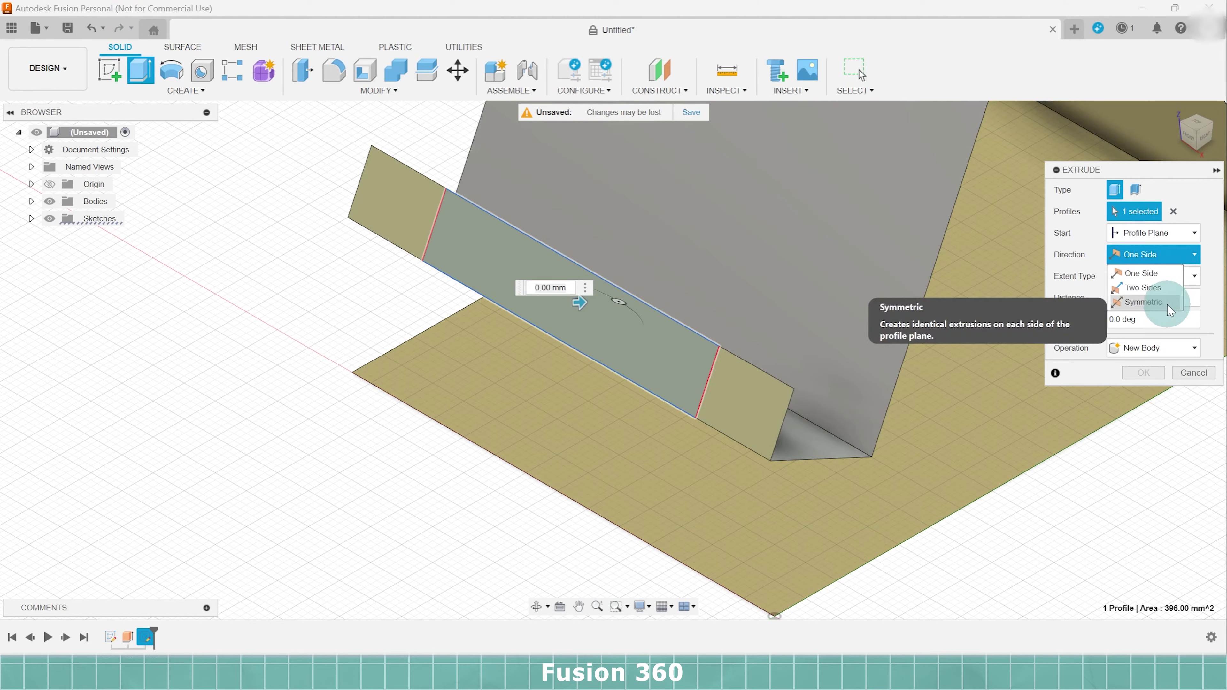
pyautogui.click(1165, 302)
pyautogui.click(1169, 275)
pyautogui.click(1188, 315)
pyautogui.write('1')
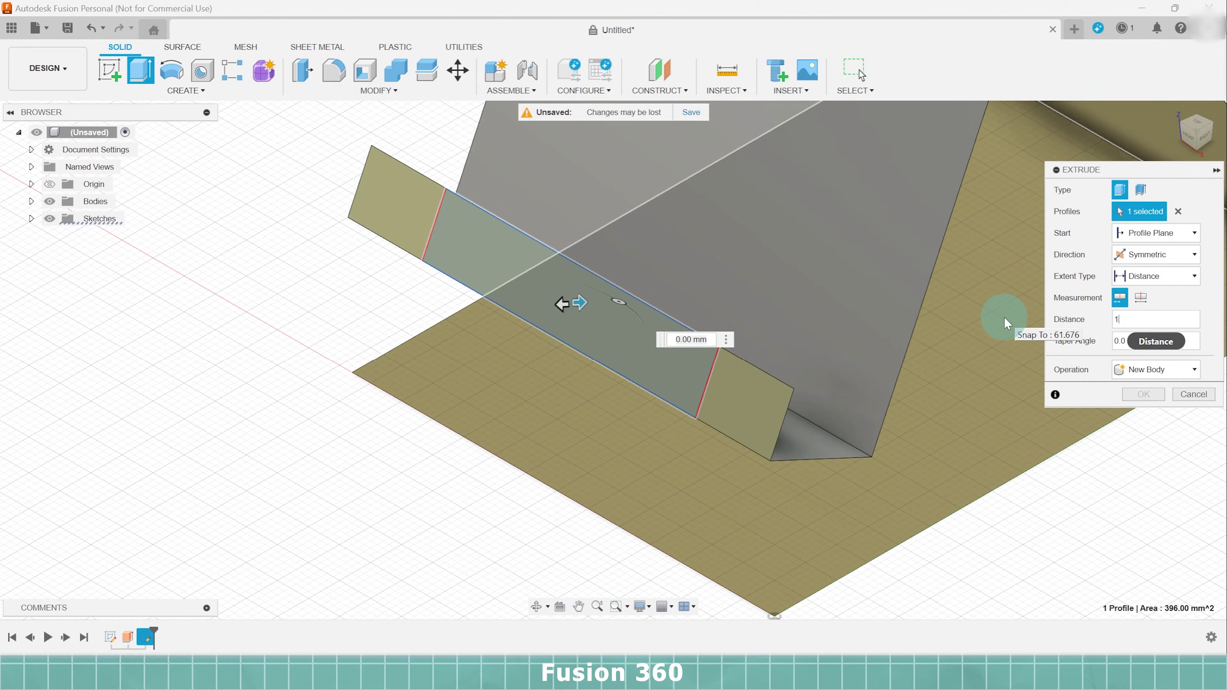
pyautogui.click(1159, 371)
pyautogui.click(1139, 407)
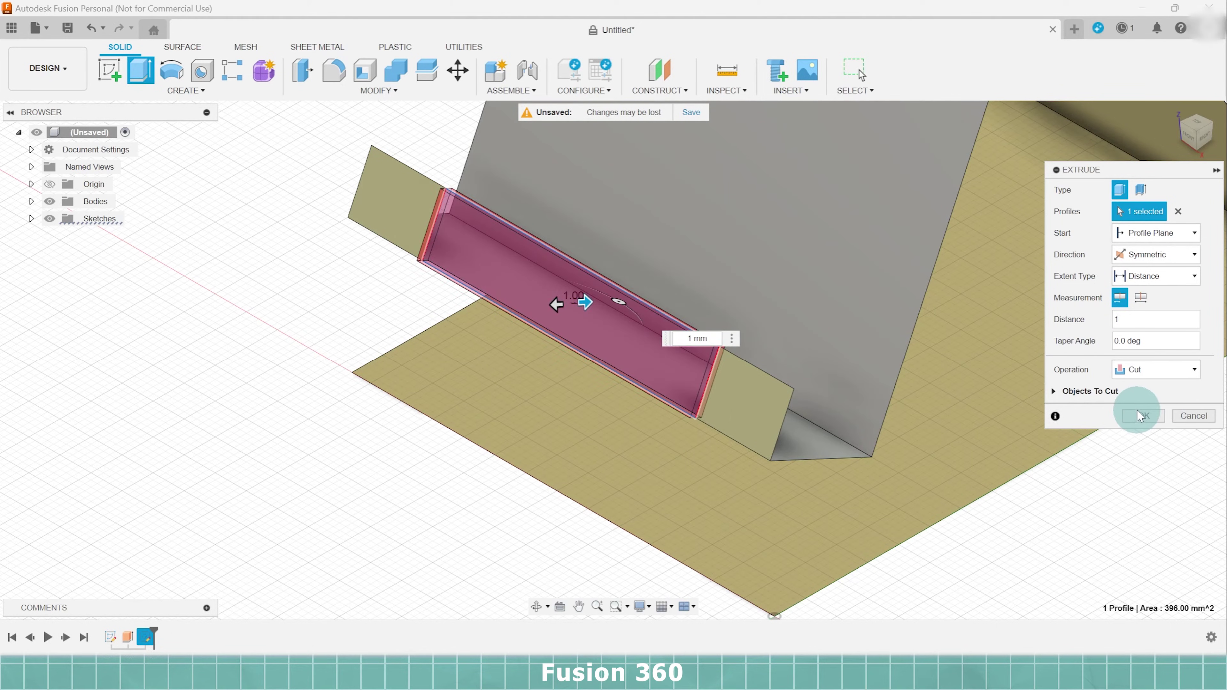
pyautogui.click(1140, 415)
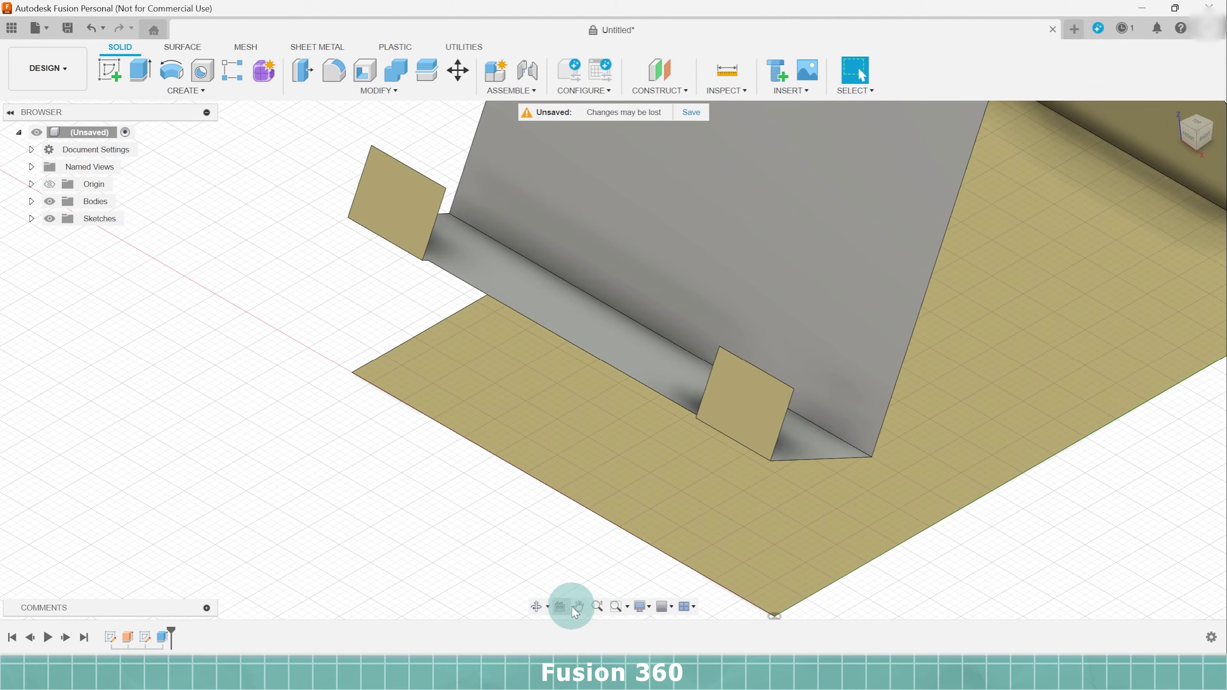
# - Cut the shelf area between the two hooks and the adjoining strip of the support panel with symmetric 1 mm extrusions
pyautogui.click(576, 609)
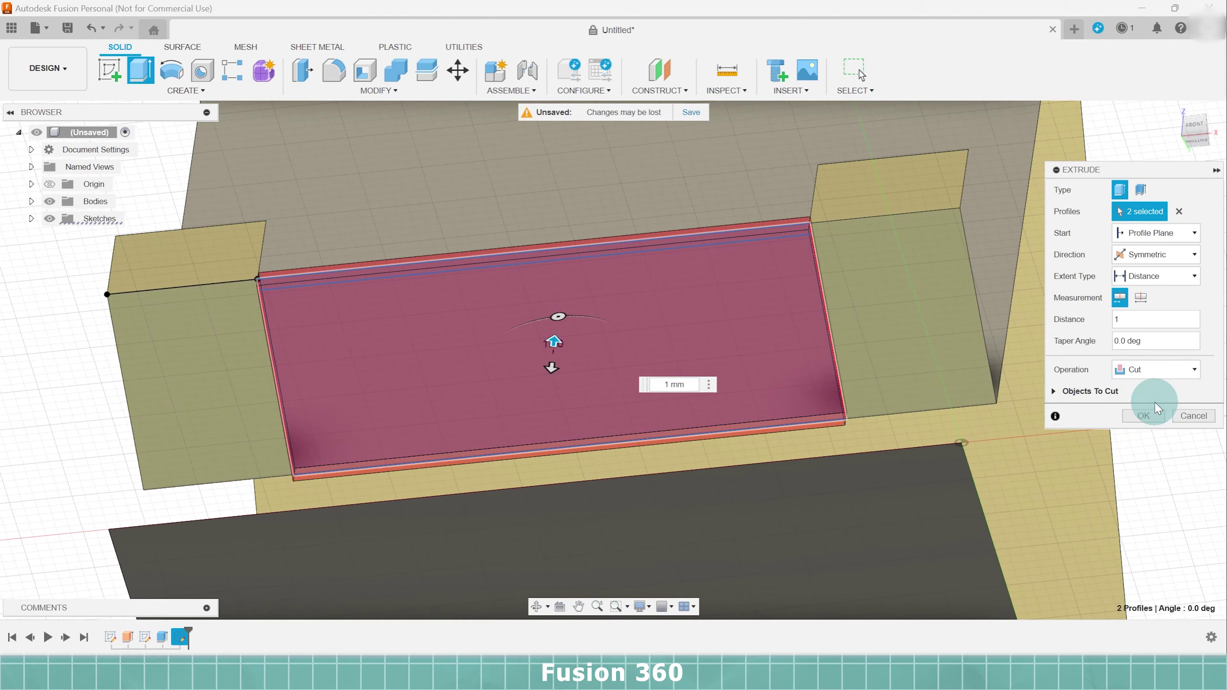
pyautogui.click(1155, 402)
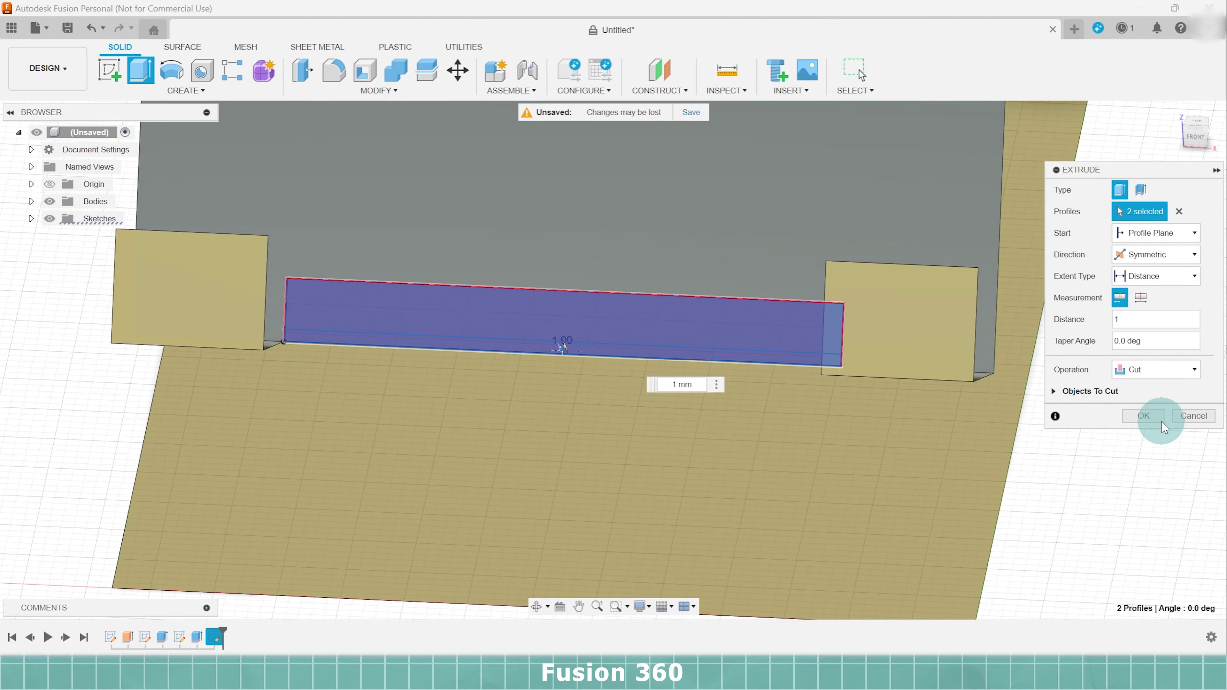
pyautogui.click(1158, 417)
# - Create a sketch on the rear sloping panel and draw a 28 mm line inward from the midpoint of its upper edge
pyautogui.click(588, 399)
pyautogui.click(767, 357)
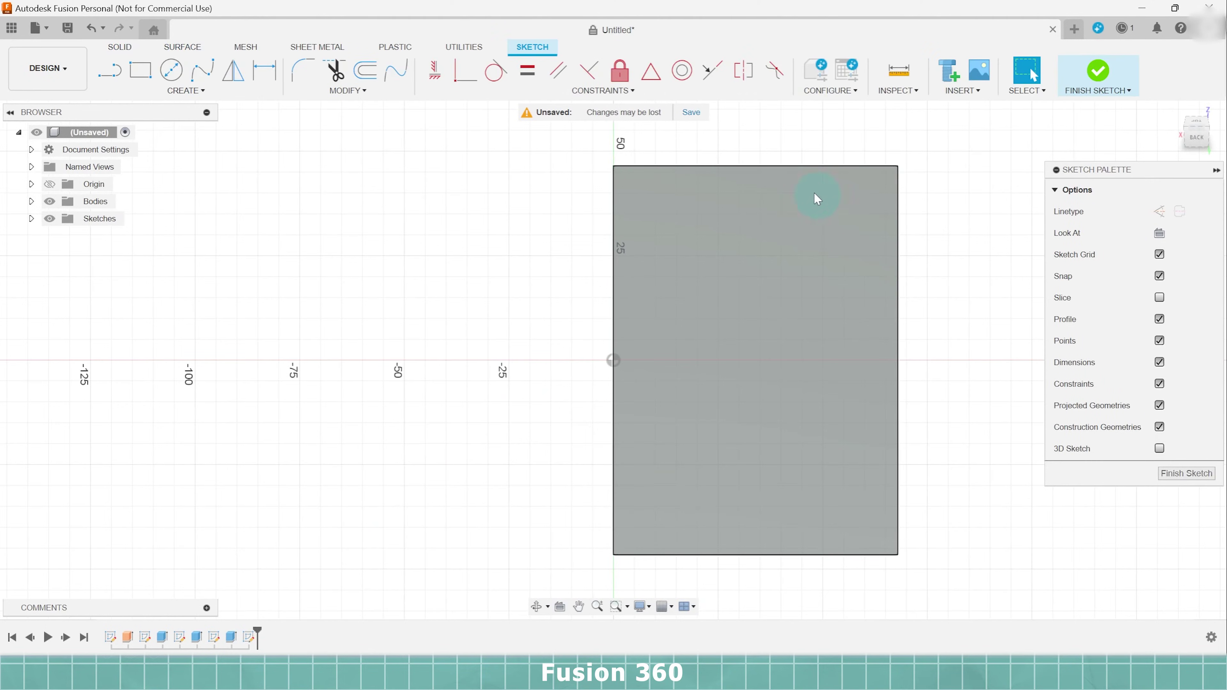
pyautogui.click(109, 123)
pyautogui.click(109, 71)
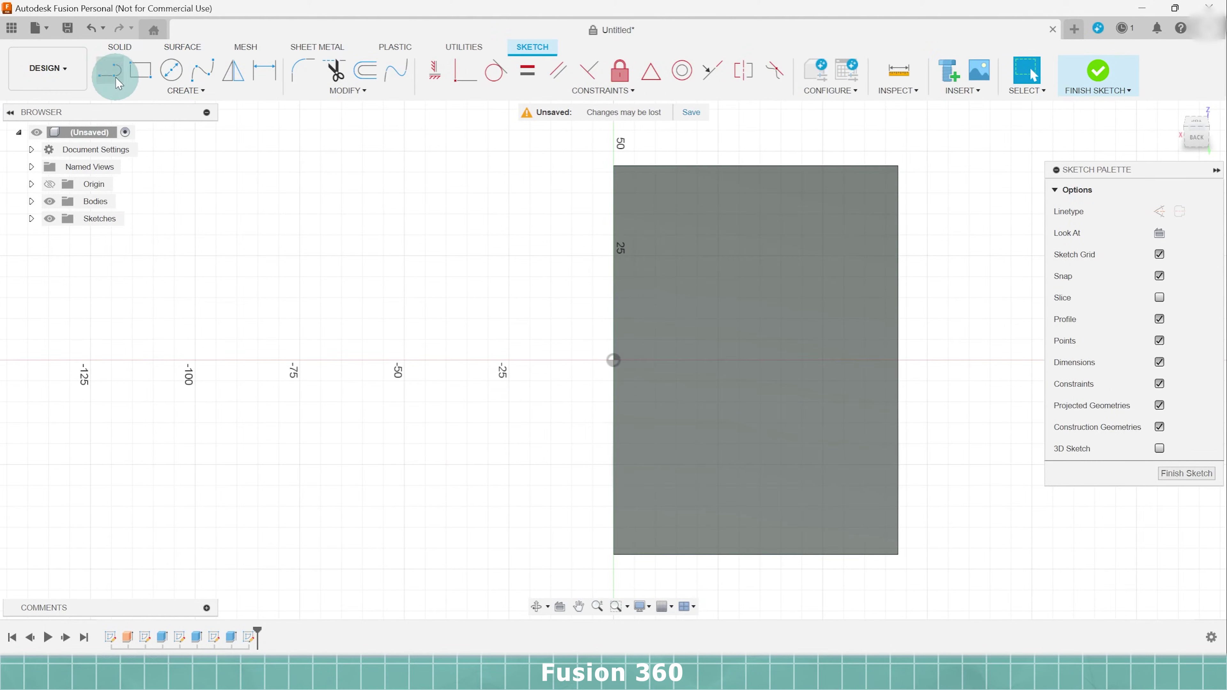
pyautogui.click(756, 165)
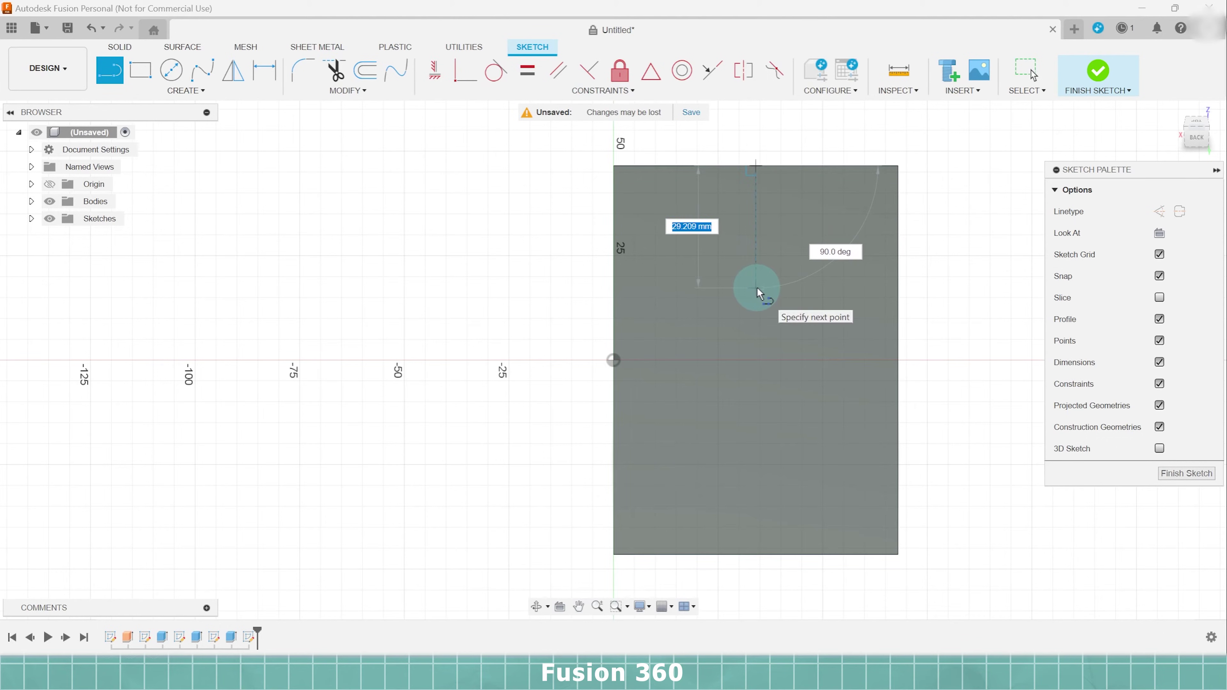
pyautogui.press('Return')
pyautogui.press('Escape')
# - Draw a 24.5 × 34.5 mm ellipse on the rear panel and move it up to the free end of the 28 mm line
pyautogui.click(185, 90)
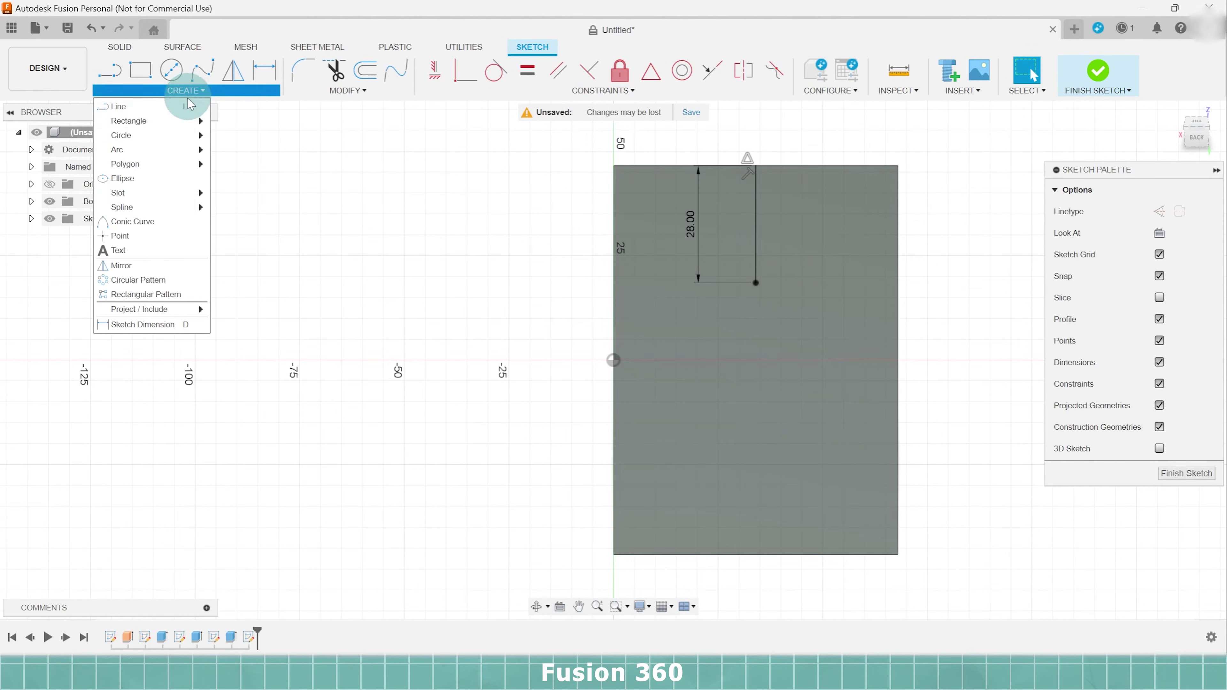
pyautogui.click(166, 178)
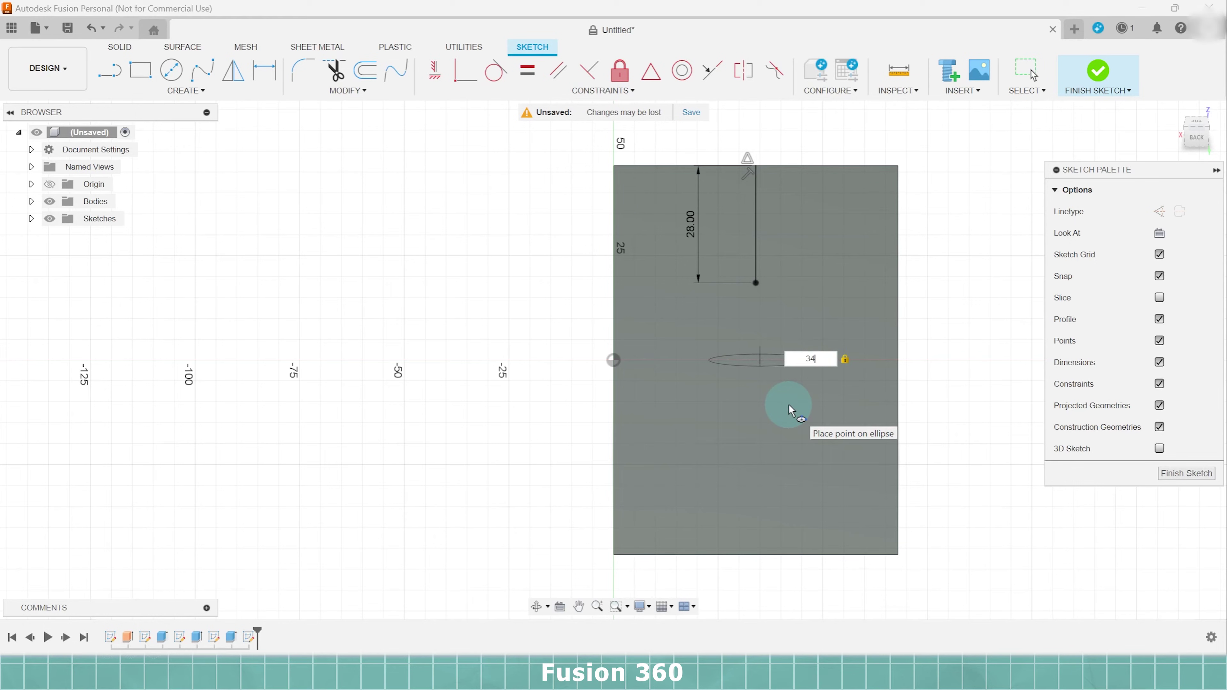
pyautogui.press('Return')
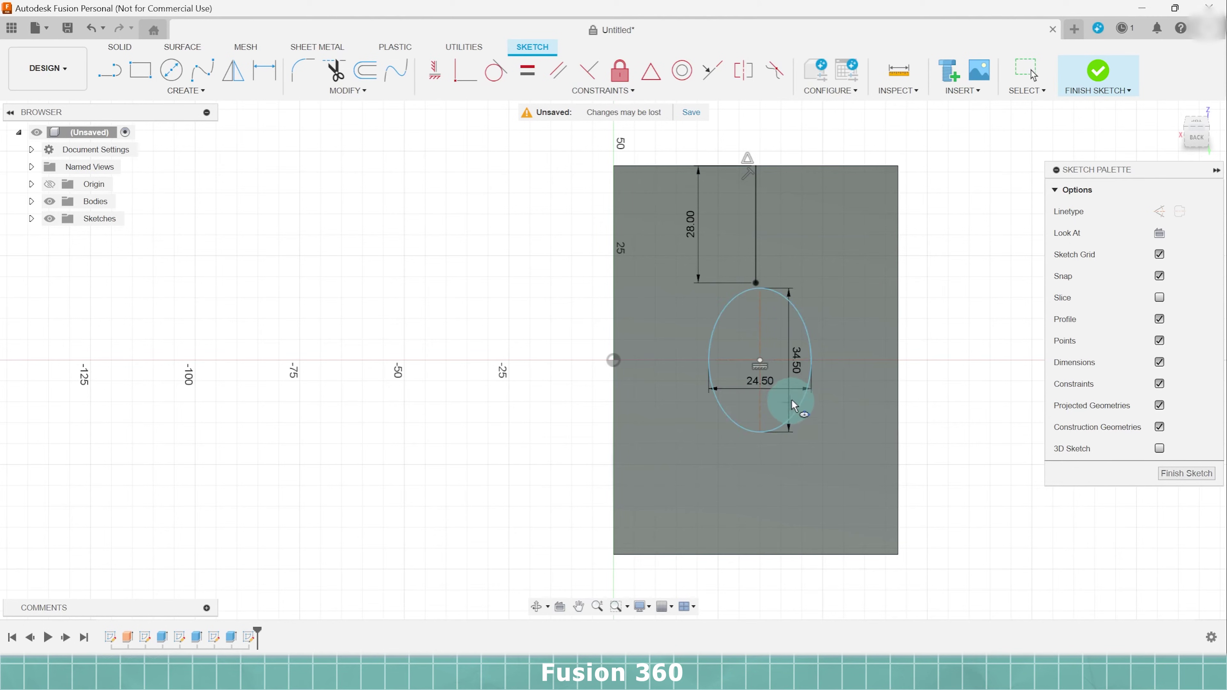
pyautogui.scroll(10, 785, 379)
pyautogui.click(813, 363)
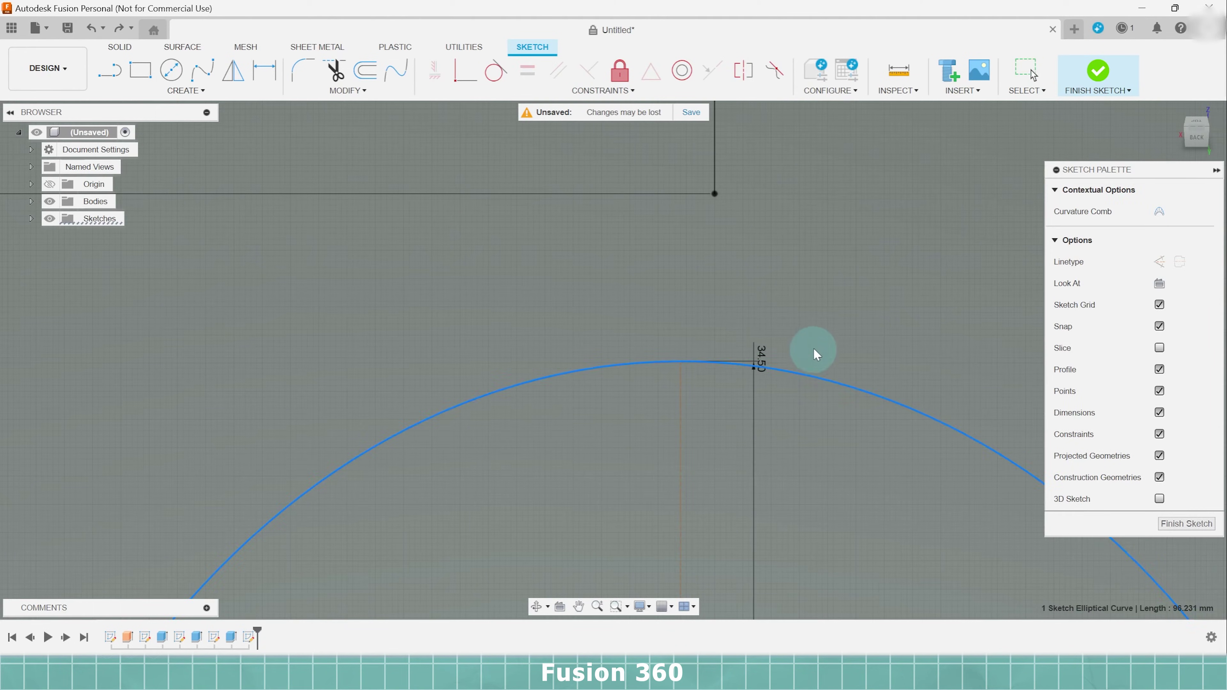
pyautogui.moveTo(850, 283); pyautogui.dragTo(851, 186)
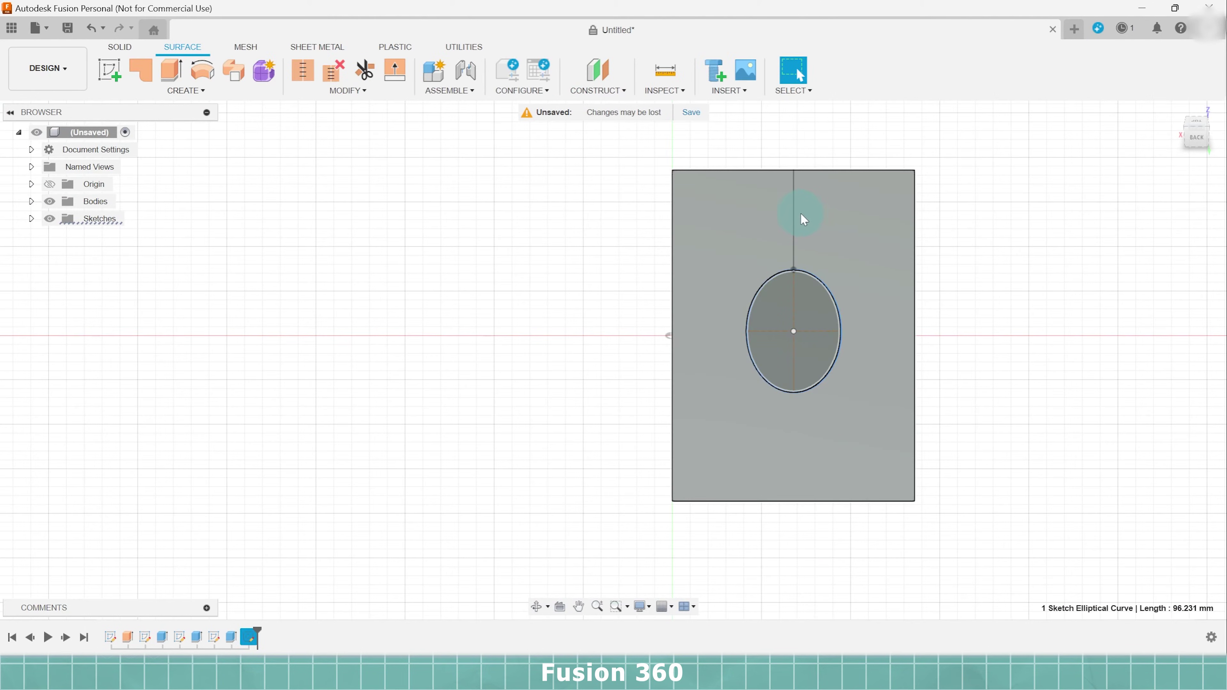
# - Delete the 28 mm helper line and cut the ellipse through the rear panel with a symmetric 1 mm extrusion
pyautogui.click(794, 212)
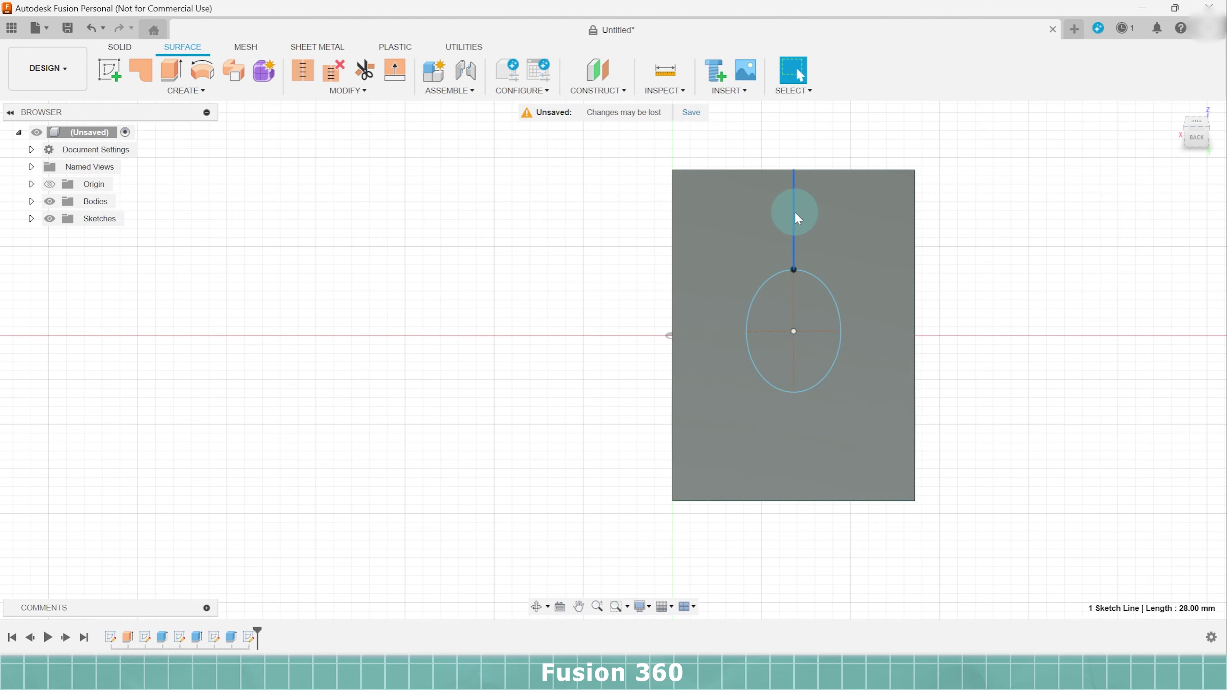
pyautogui.click(798, 325)
pyautogui.press('e')
pyautogui.click(1185, 374)
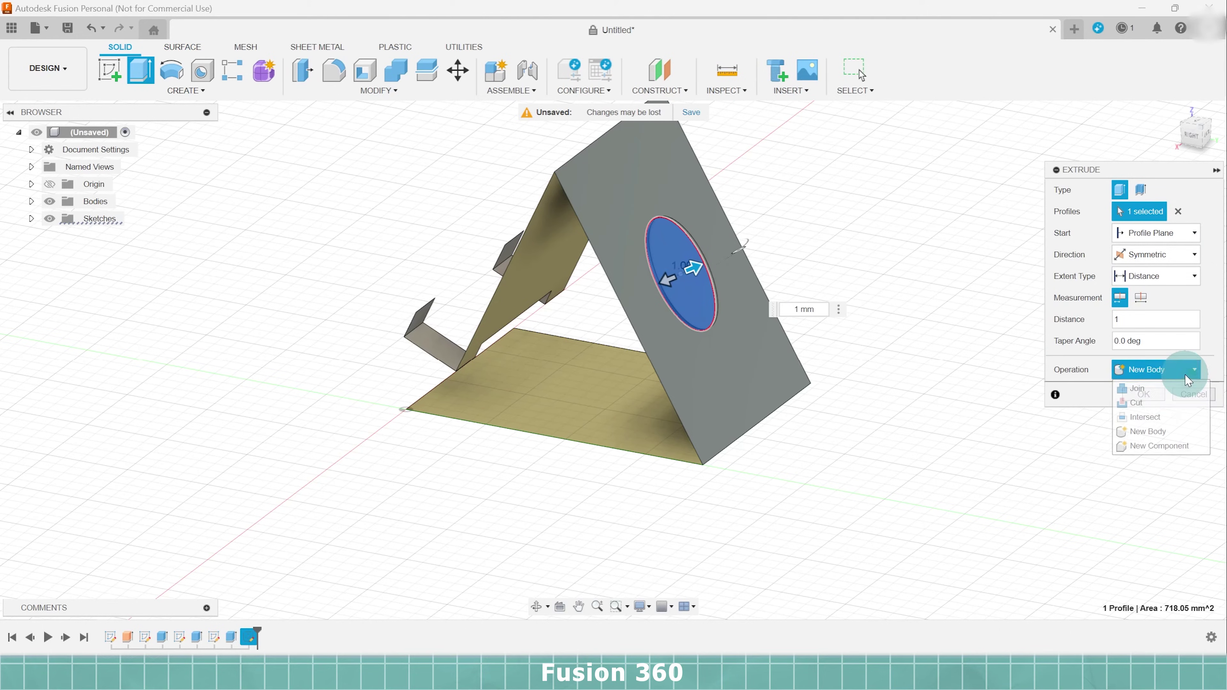
pyautogui.click(1151, 398)
pyautogui.click(1155, 416)
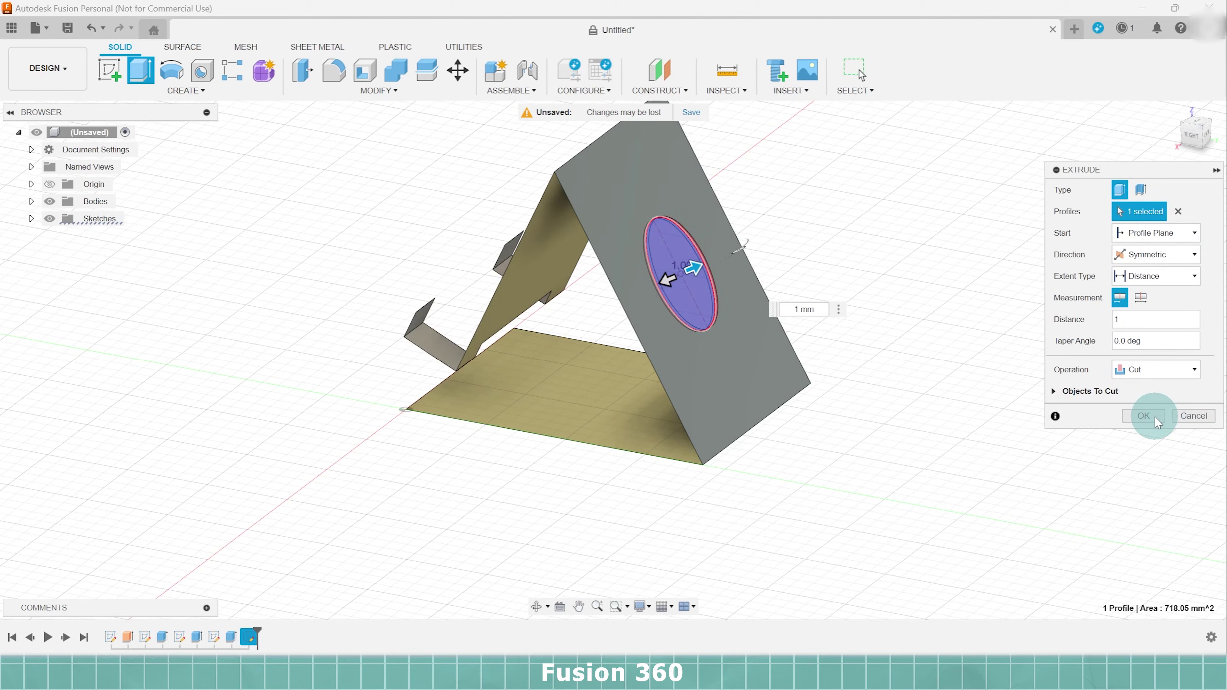
pyautogui.click(926, 403)
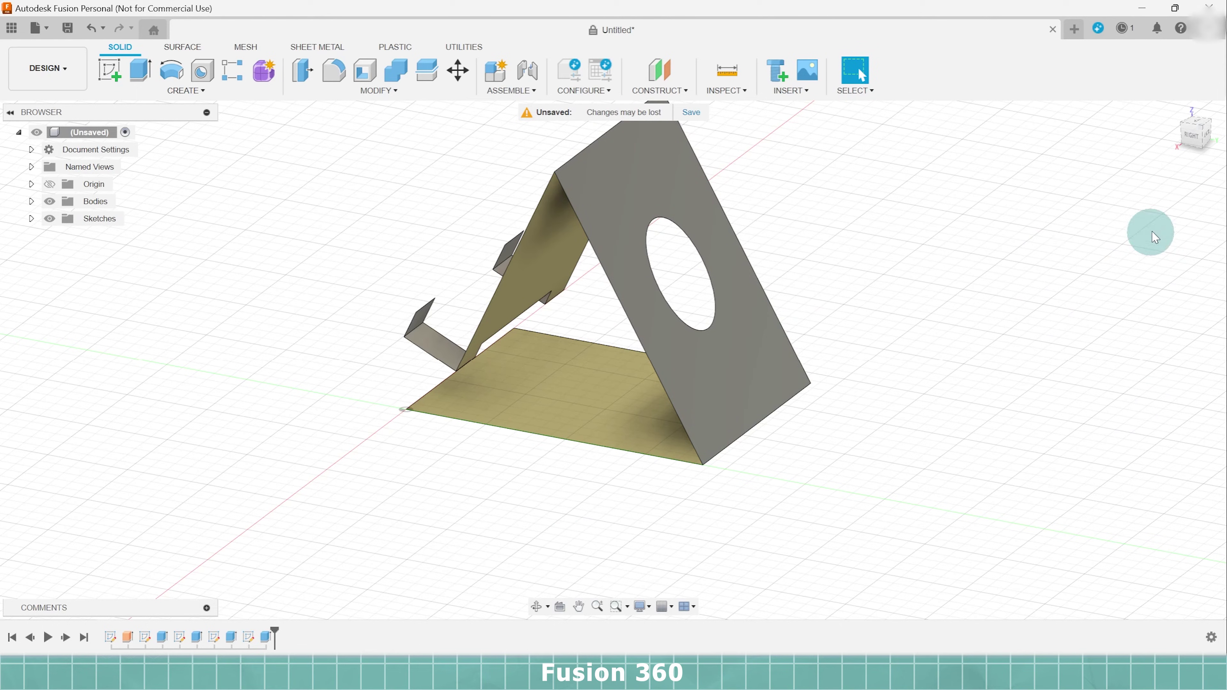
# - Fillet the upper and lower bends of the rear sloping panel with a 5 mm radius by selecting its face
pyautogui.click(1193, 138)
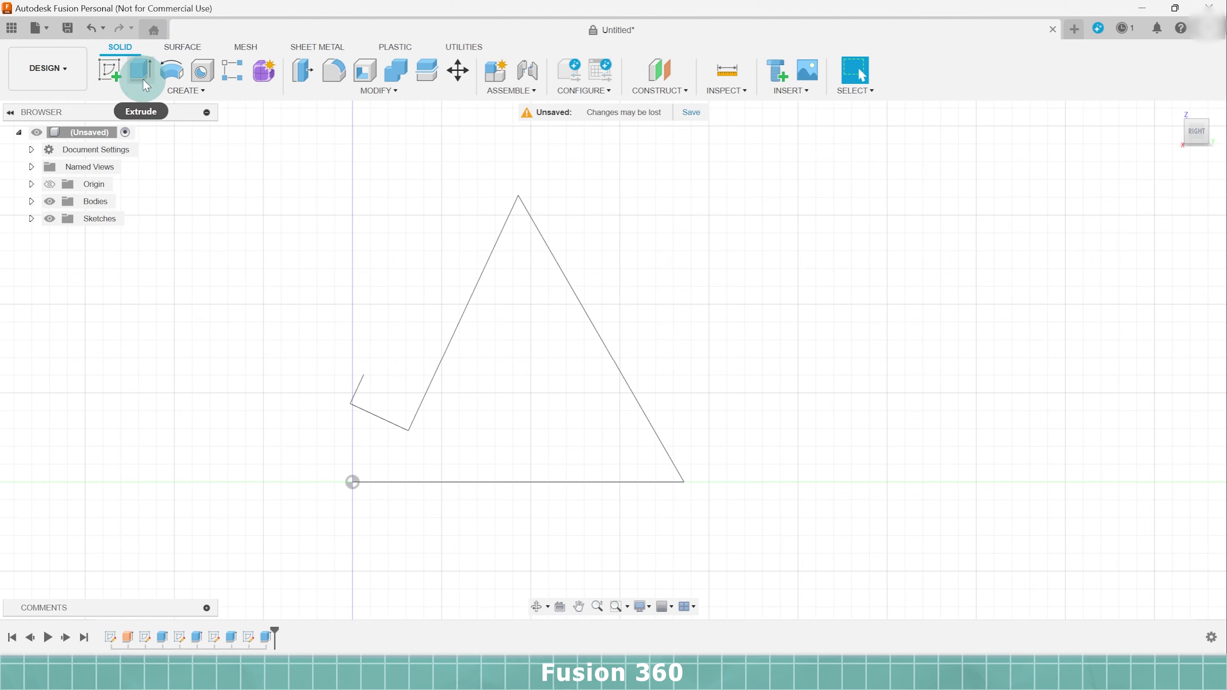
pyautogui.press('f')
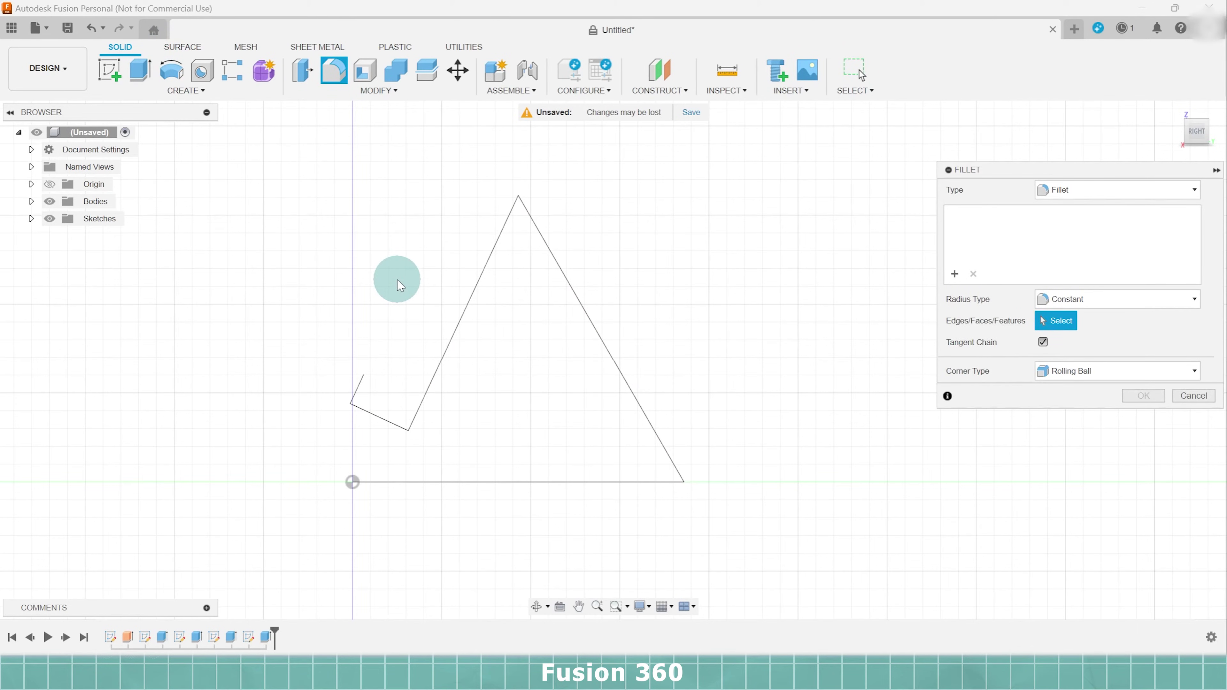
pyautogui.click(567, 277)
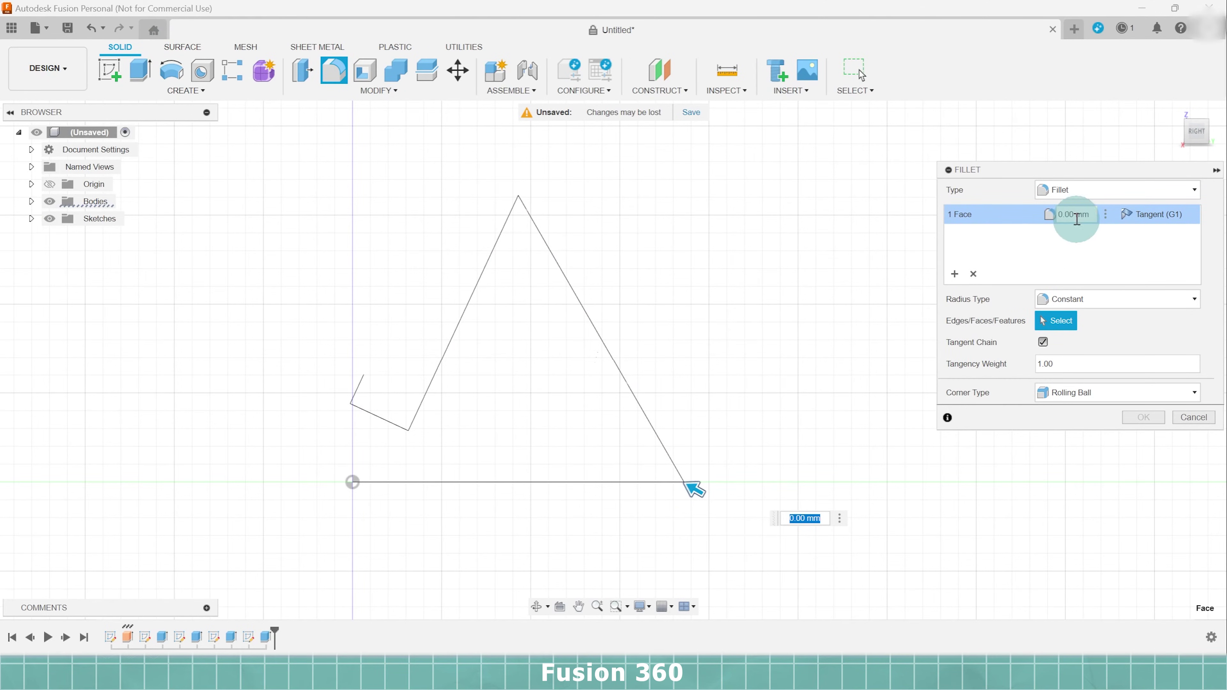
pyautogui.click(1059, 214)
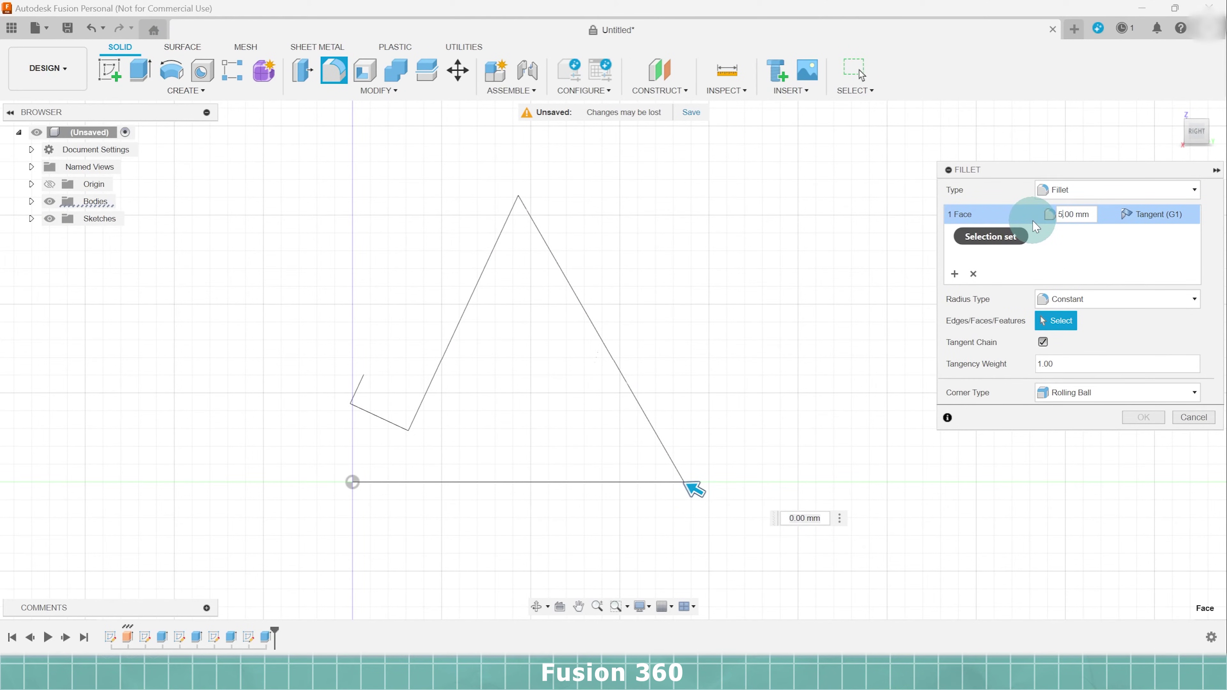
pyautogui.press('Return')
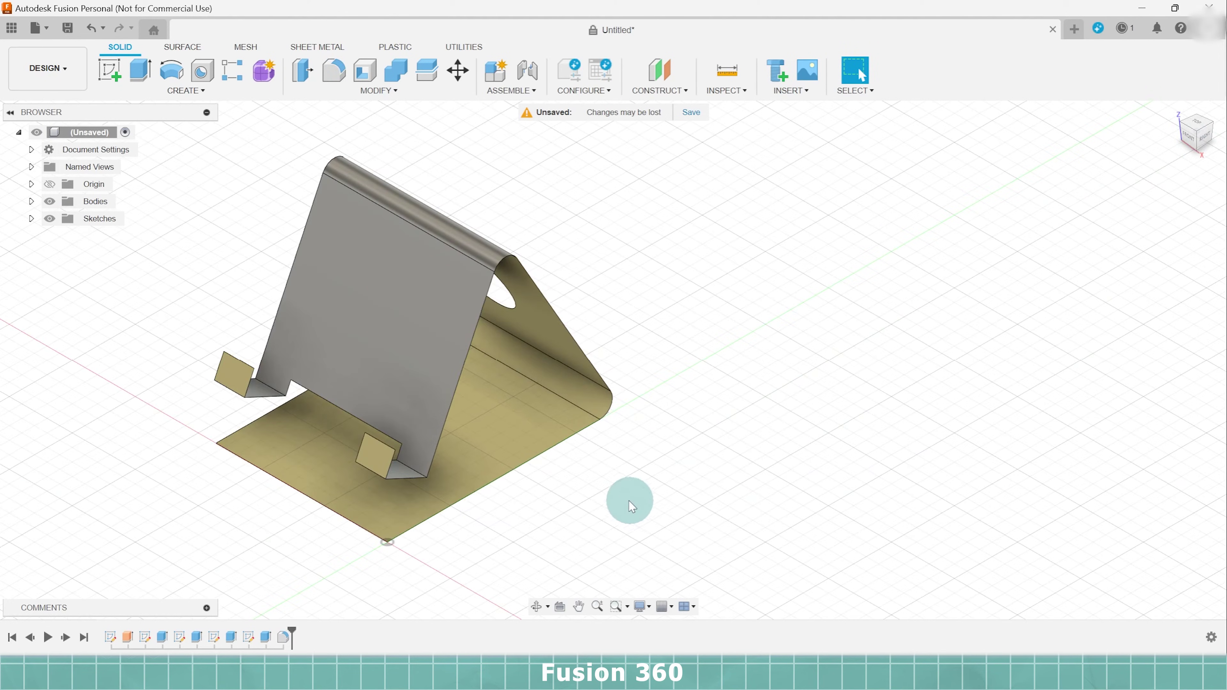
# - Fillet the four bend edges of the two front hooks with a 2 mm radius
pyautogui.click(578, 607)
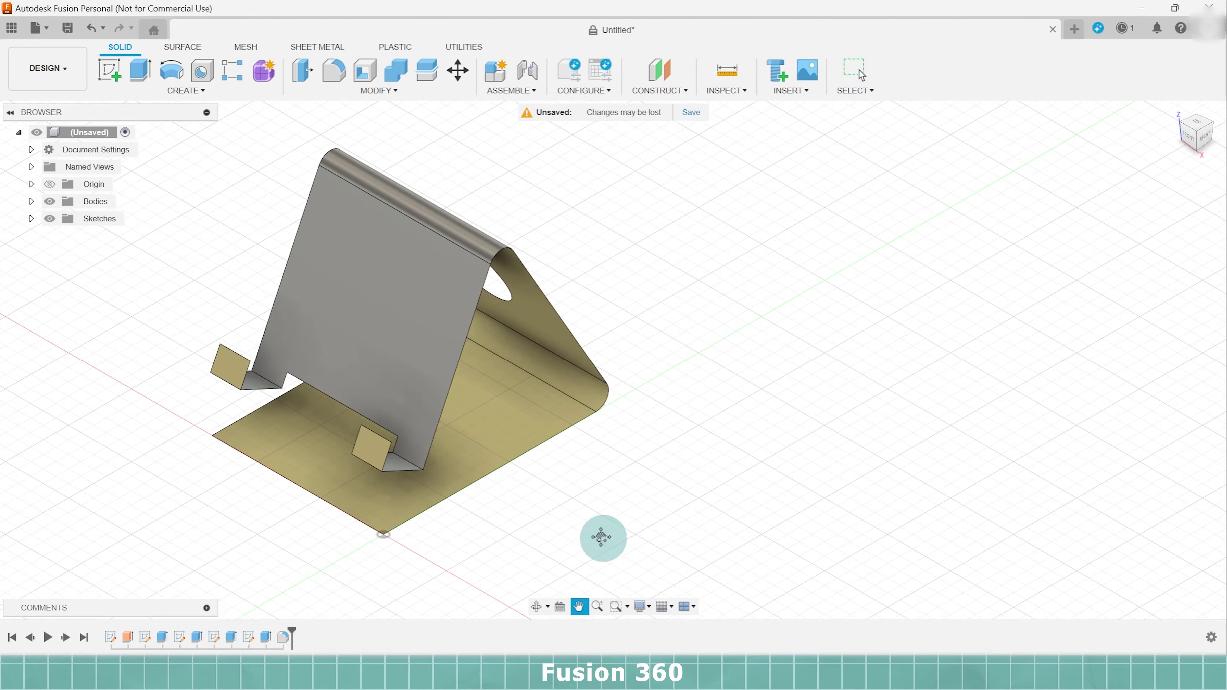
pyautogui.moveTo(602, 534); pyautogui.dragTo(663, 542)
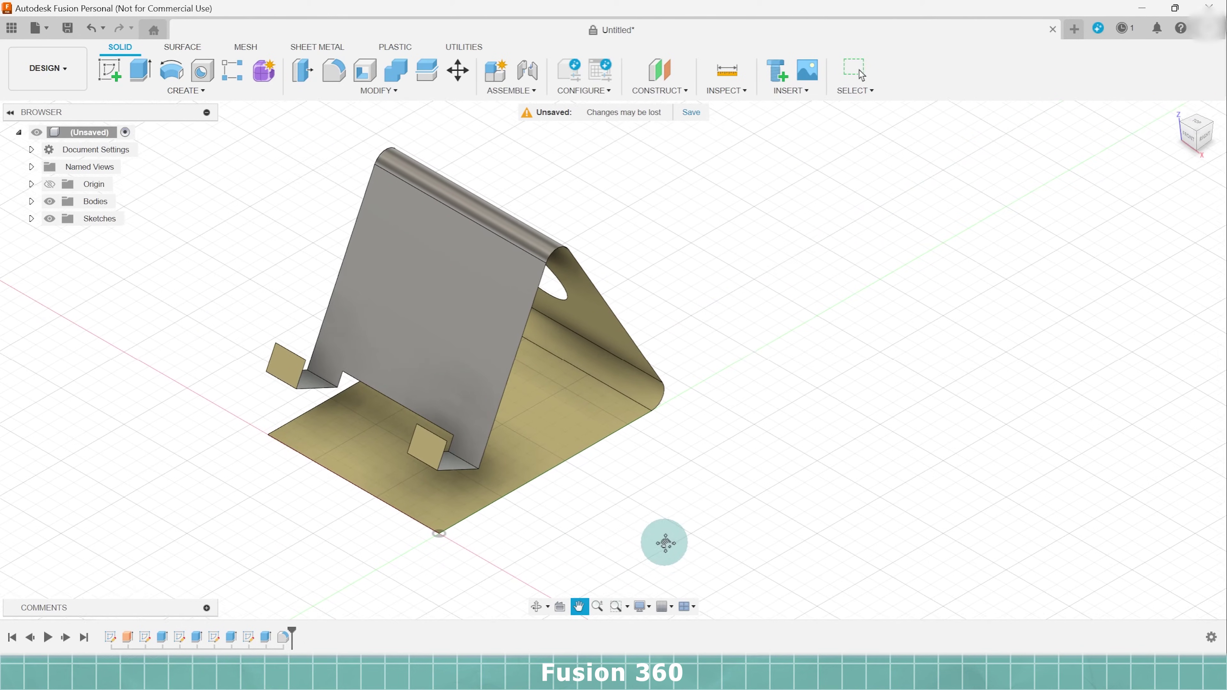
pyautogui.click(538, 607)
pyautogui.moveTo(613, 560); pyautogui.dragTo(825, 332)
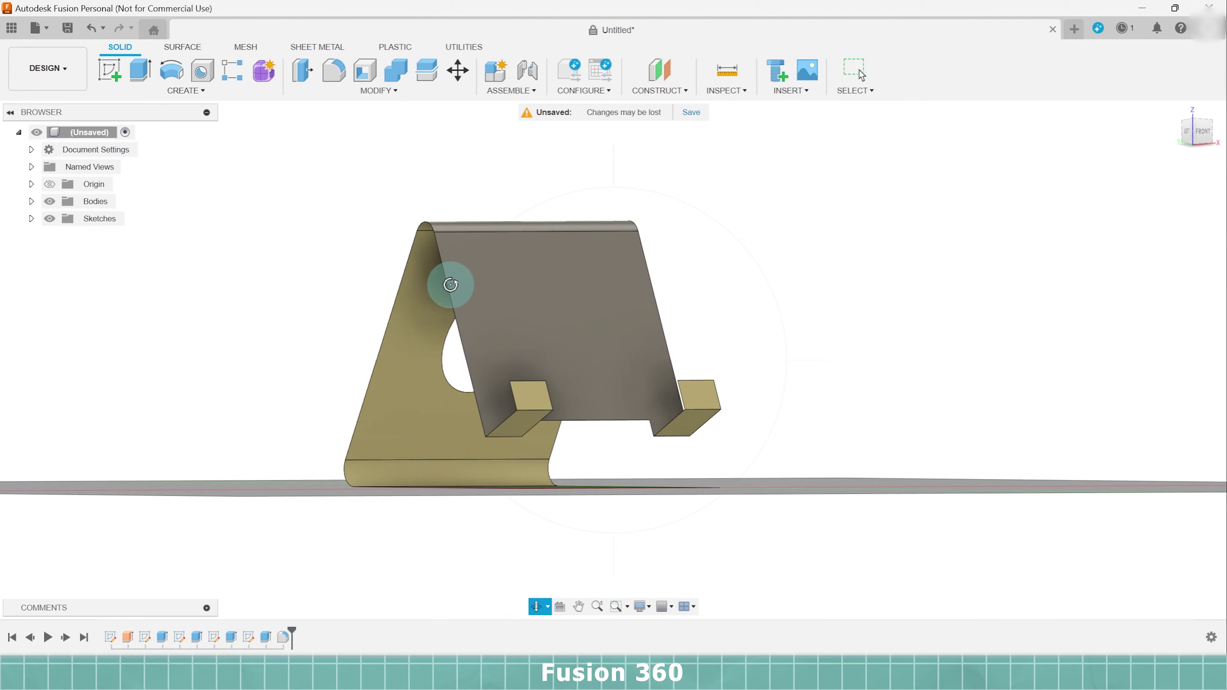
pyautogui.press('f')
pyautogui.click(532, 408)
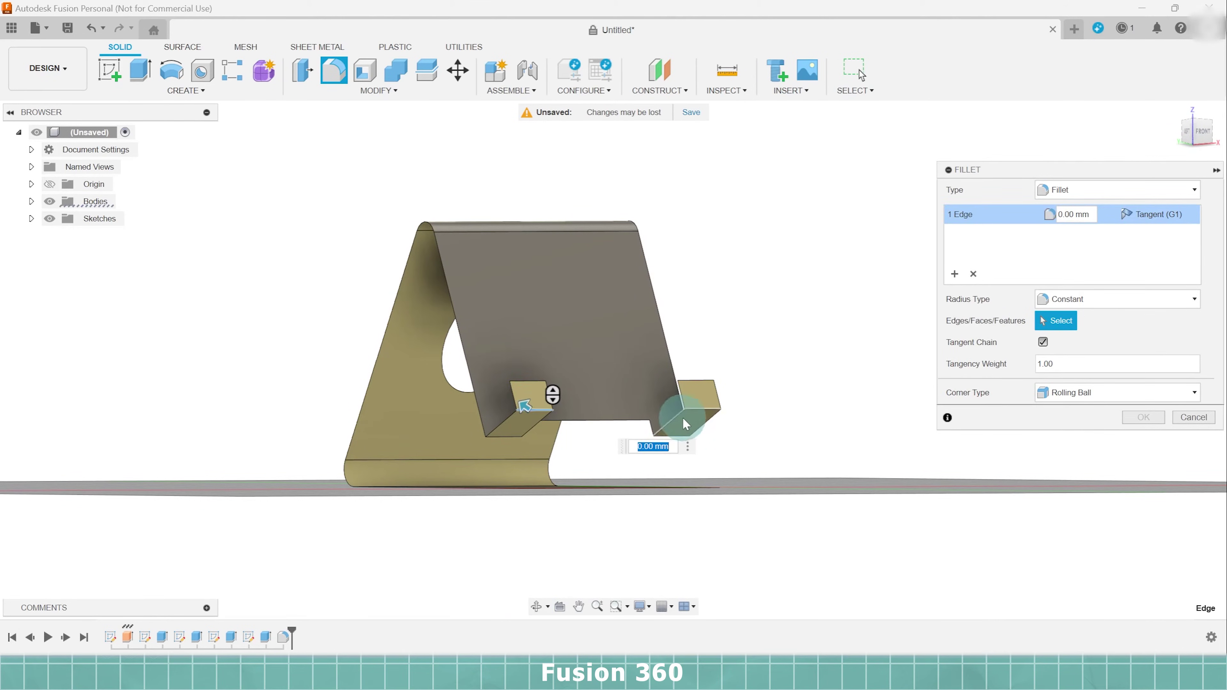
pyautogui.click(707, 412)
pyautogui.click(501, 435)
pyautogui.click(671, 434)
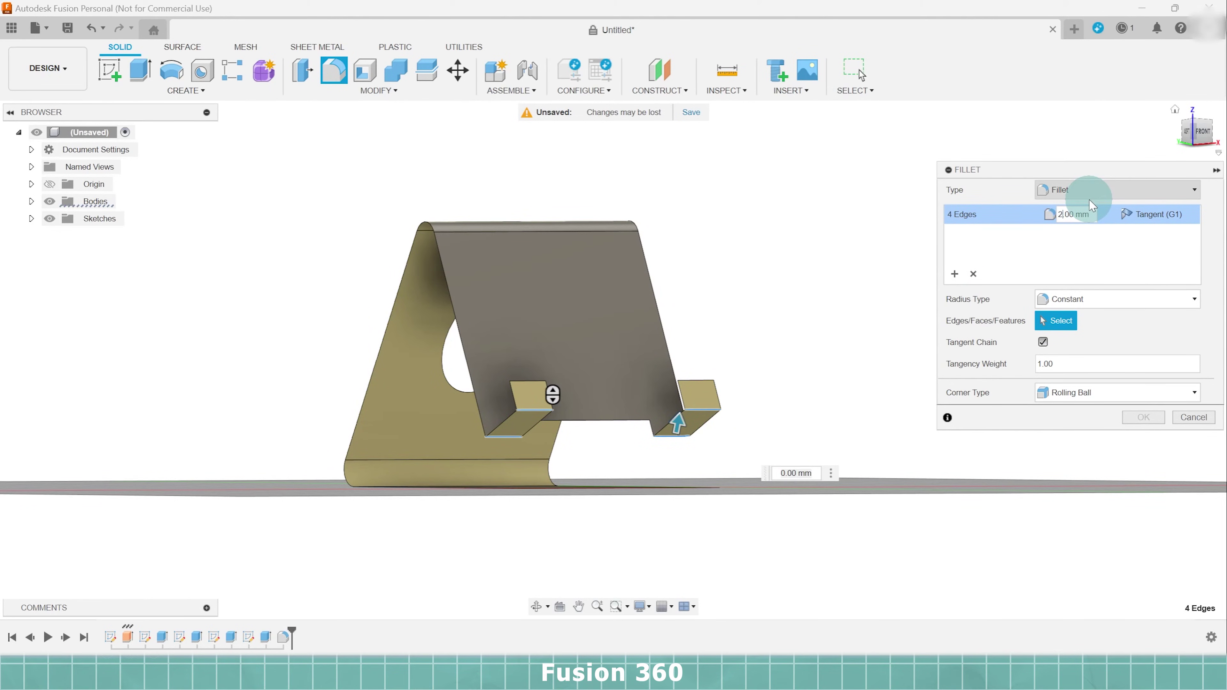
pyautogui.press('Return')
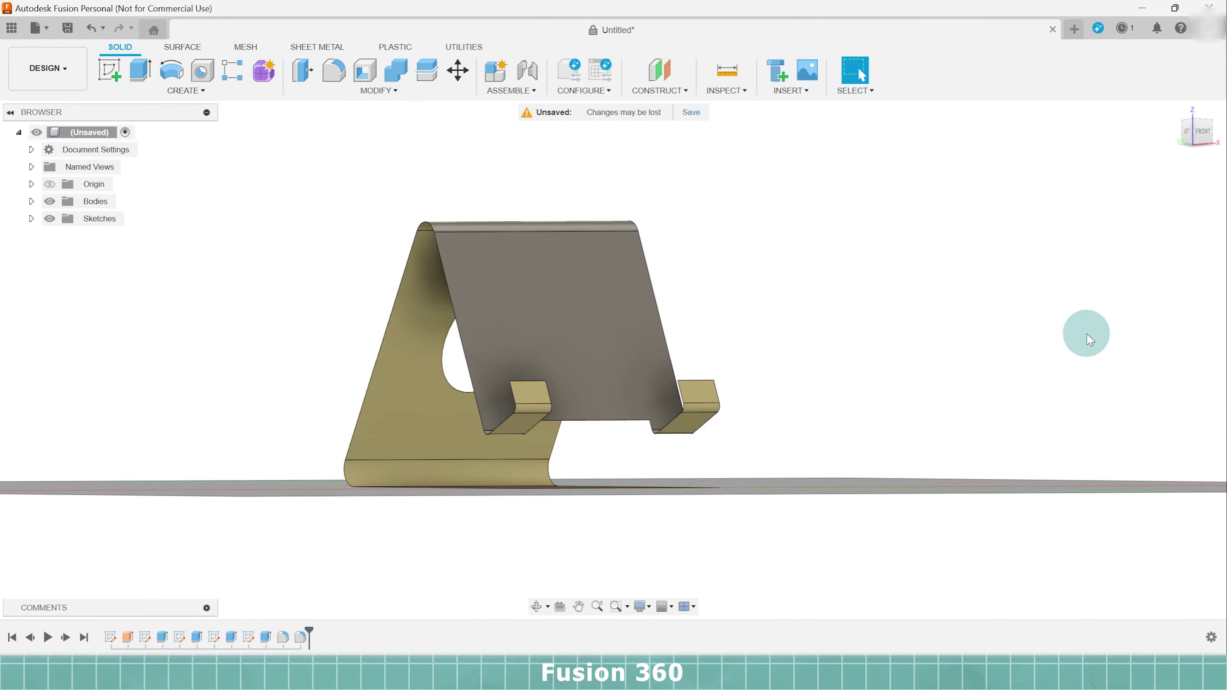
# - Create a sketch on the left hook's front face and draw a rectangle covering the whole flat face
pyautogui.click(537, 604)
pyautogui.moveTo(846, 325); pyautogui.dragTo(677, 338)
pyautogui.click(182, 46)
pyautogui.click(109, 70)
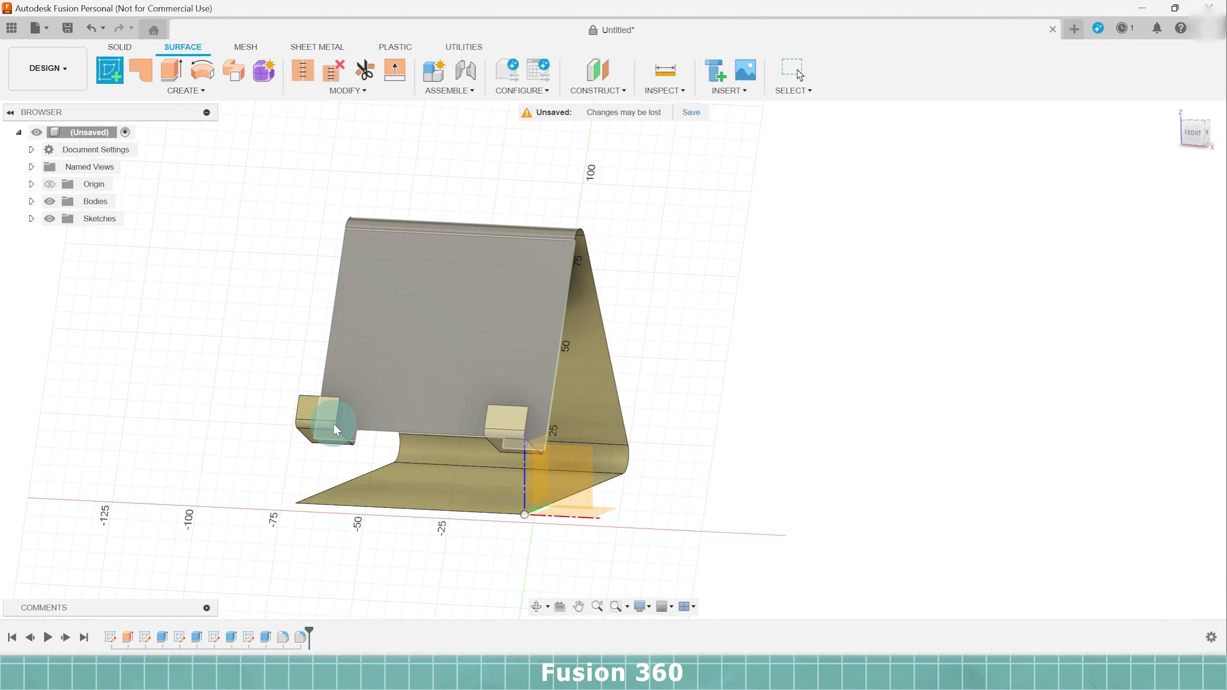
pyautogui.click(319, 403)
pyautogui.press('r')
pyautogui.click(347, 328)
pyautogui.click(597, 472)
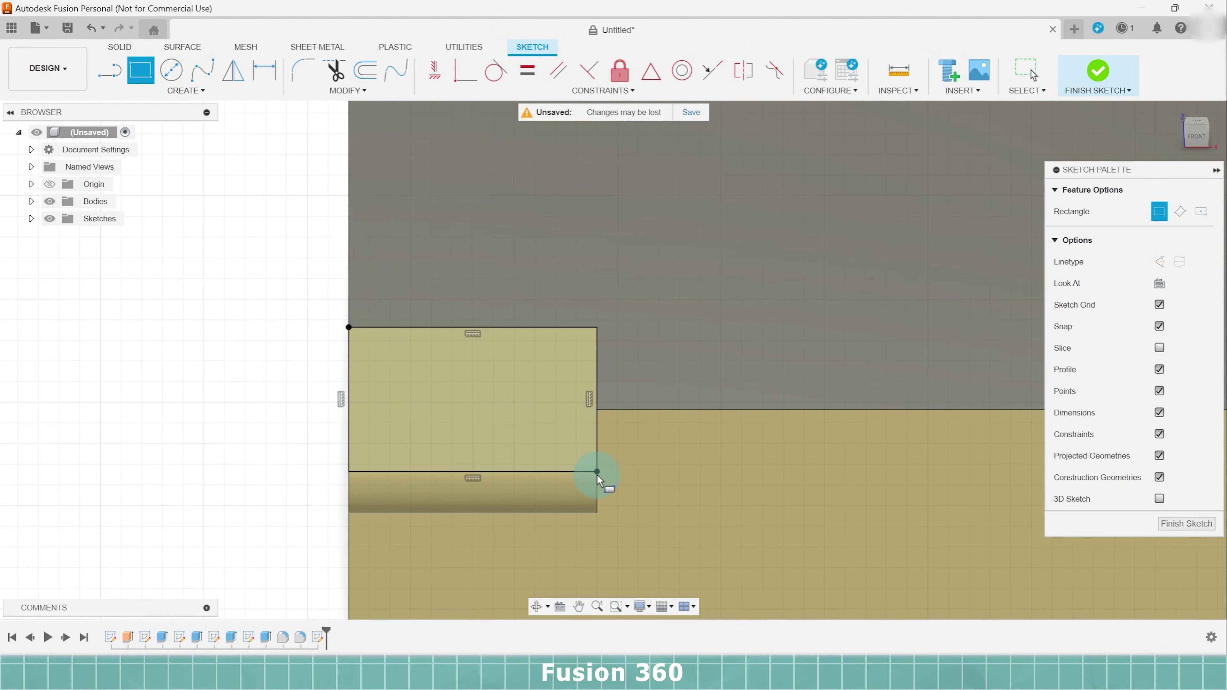
# - Round the two upper corners of the rectangle on the left hook with 2 mm sketch fillets
pyautogui.press('f')
pyautogui.click(350, 329)
pyautogui.click(597, 333)
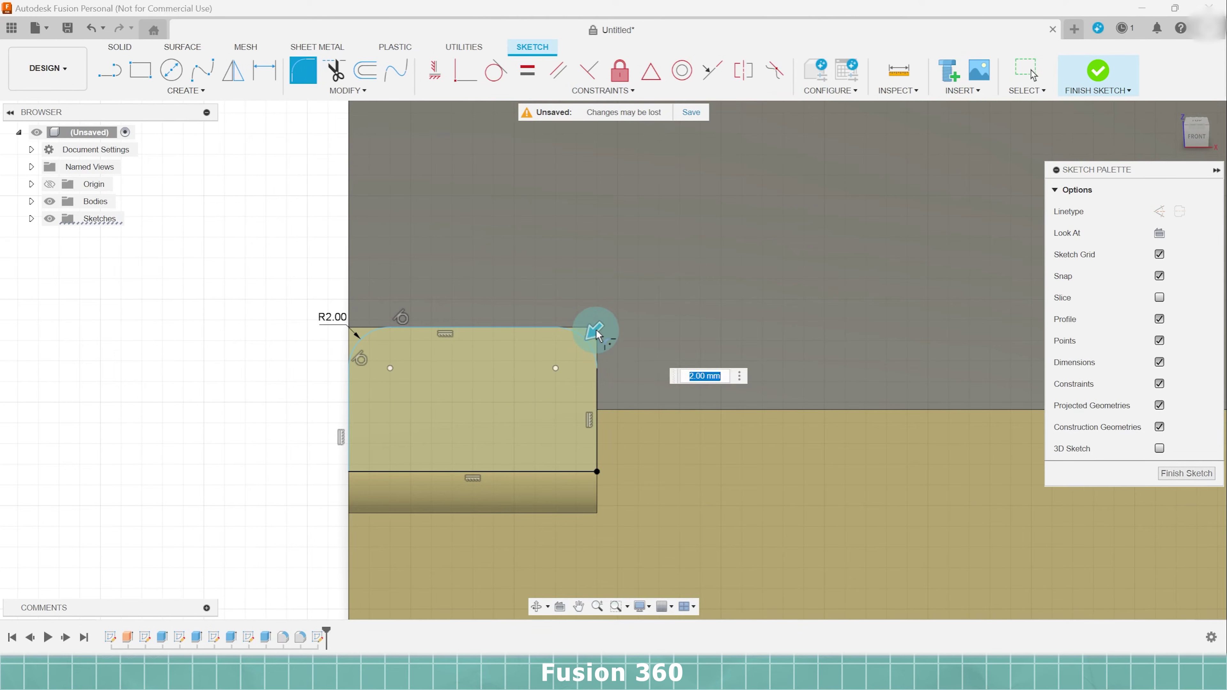
pyautogui.press('Return')
pyautogui.click(693, 369)
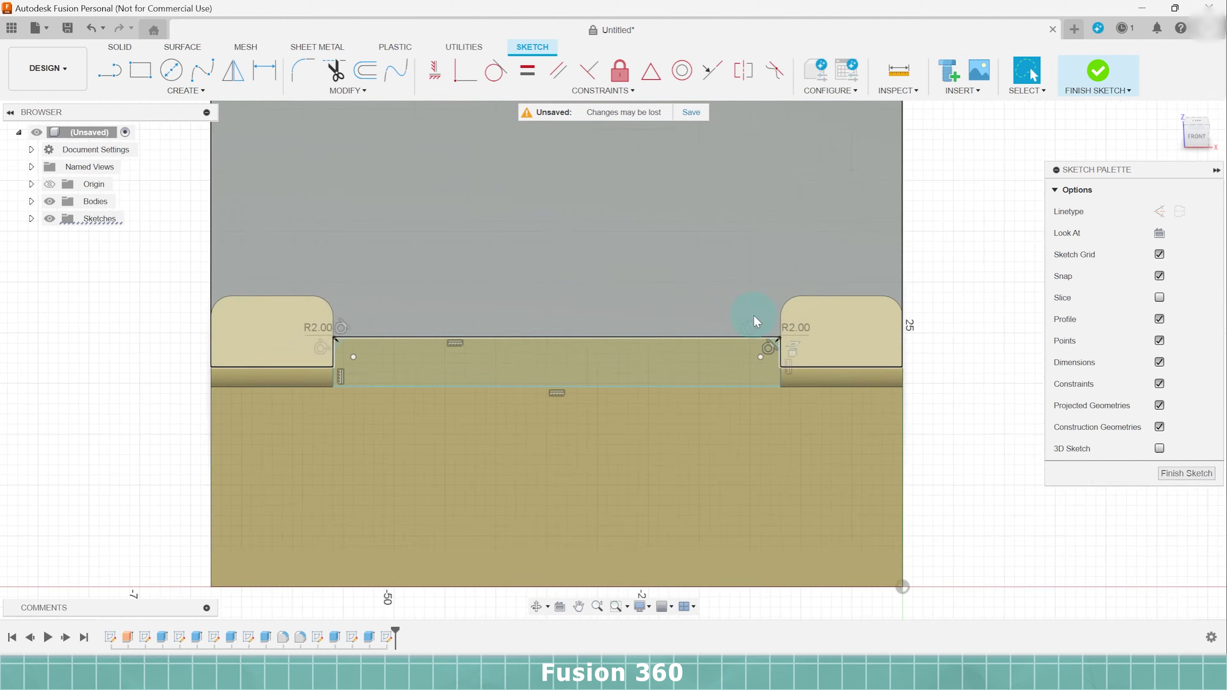
# - Finish the lip notch sketch and thicken the chained faces of the whole stand surface by -4 mm as a new body
pyautogui.click(1197, 475)
pyautogui.scroll(4, 437, 321)
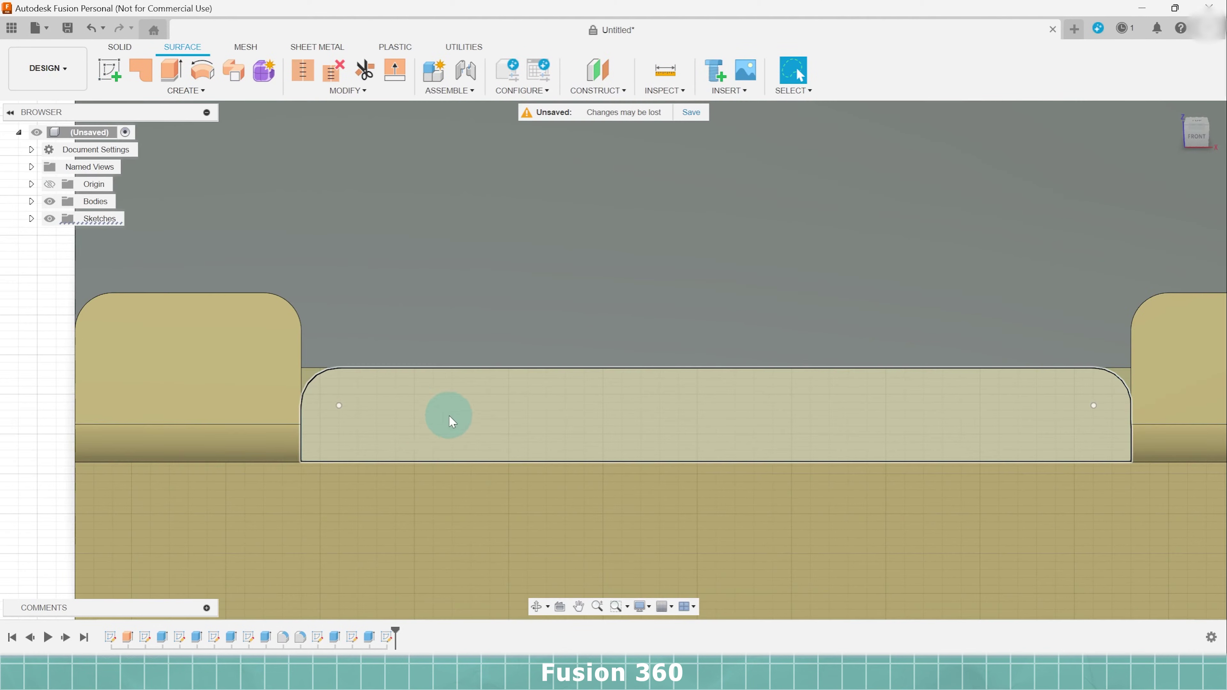
pyautogui.click(467, 417)
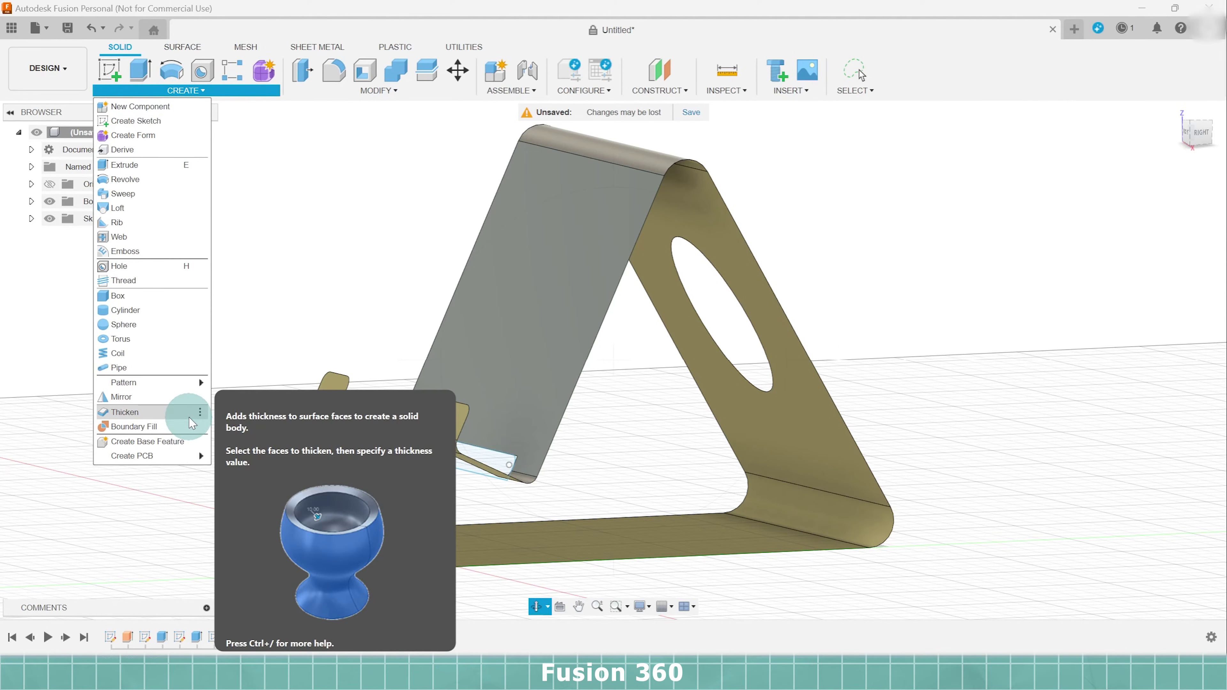
pyautogui.click(189, 416)
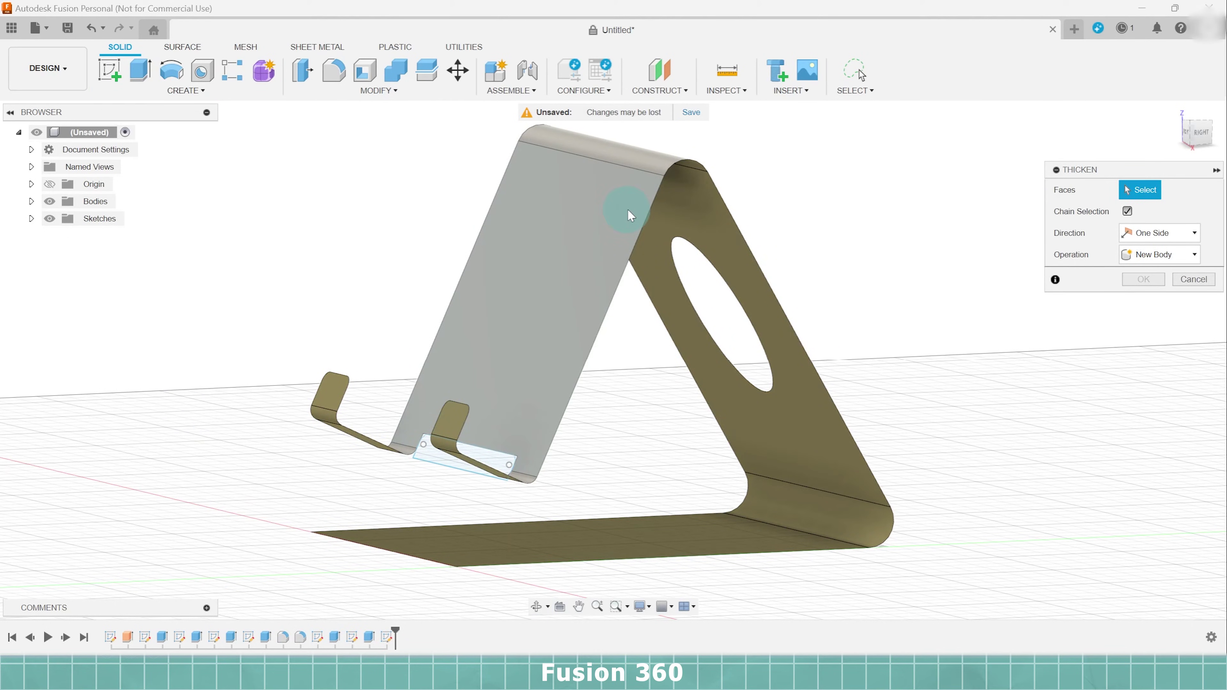
pyautogui.click(627, 212)
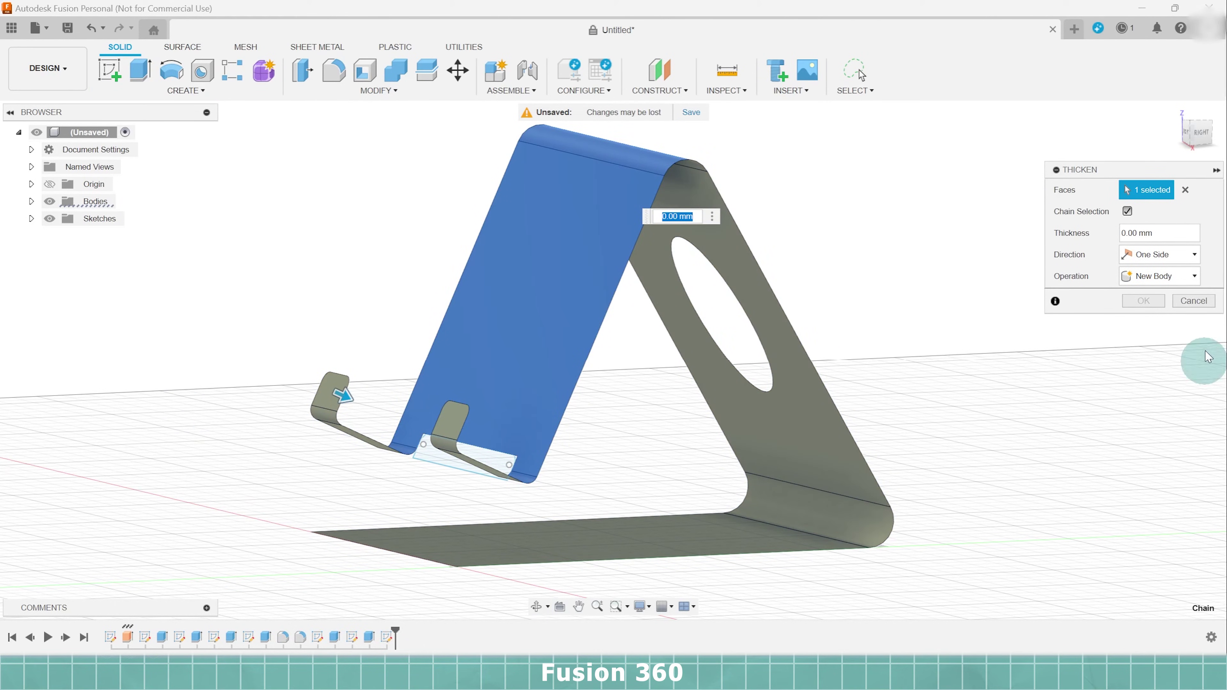
pyautogui.write('-4')
pyautogui.press('Return')
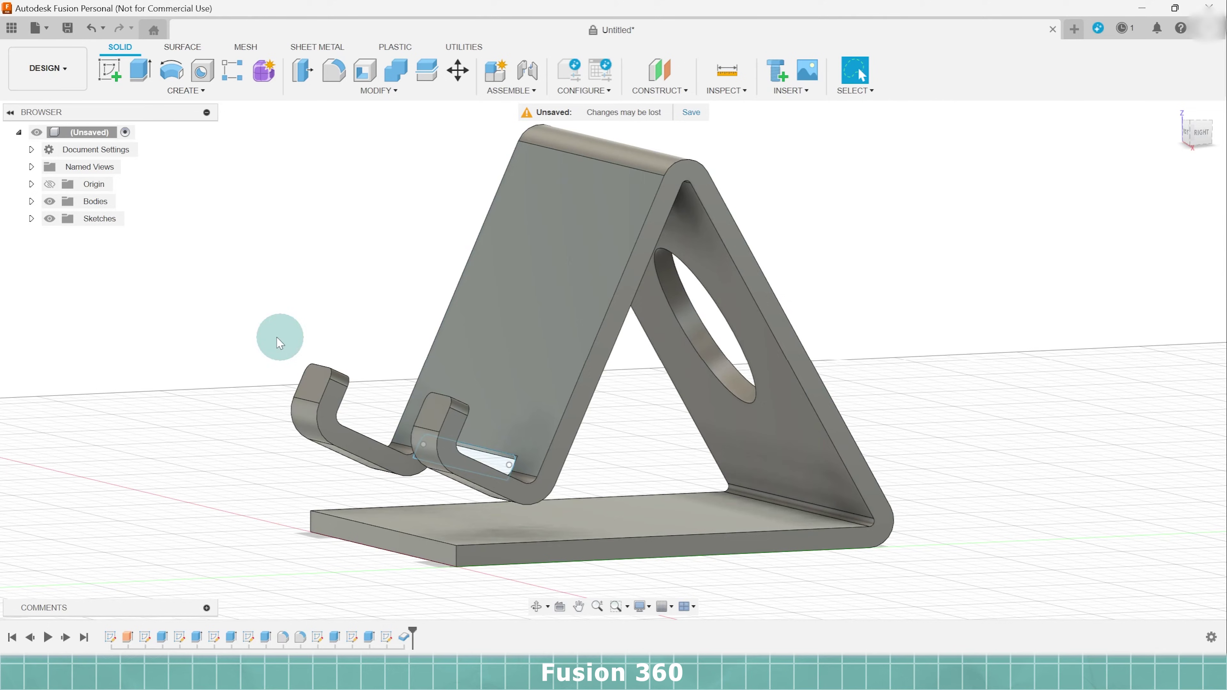
# - Extrude the two small corner profiles of the notch sketch between the hooks by -4 mm and join them to the stand
pyautogui.click(538, 607)
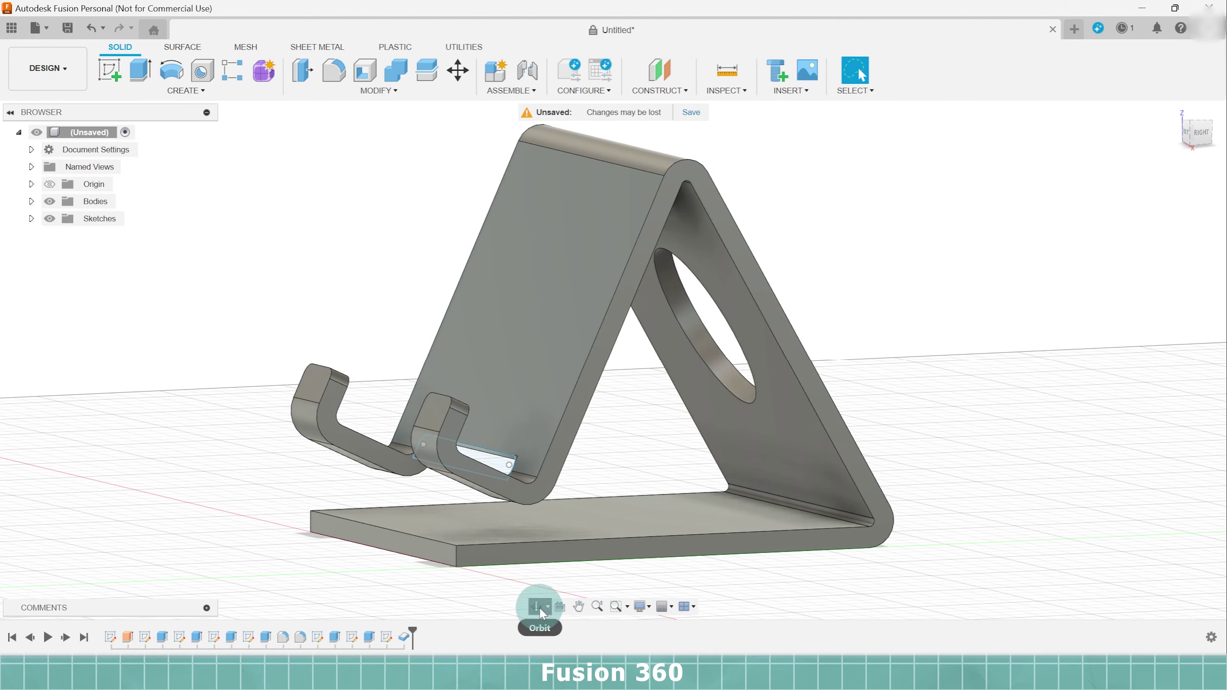
pyautogui.moveTo(898, 351); pyautogui.dragTo(967, 352)
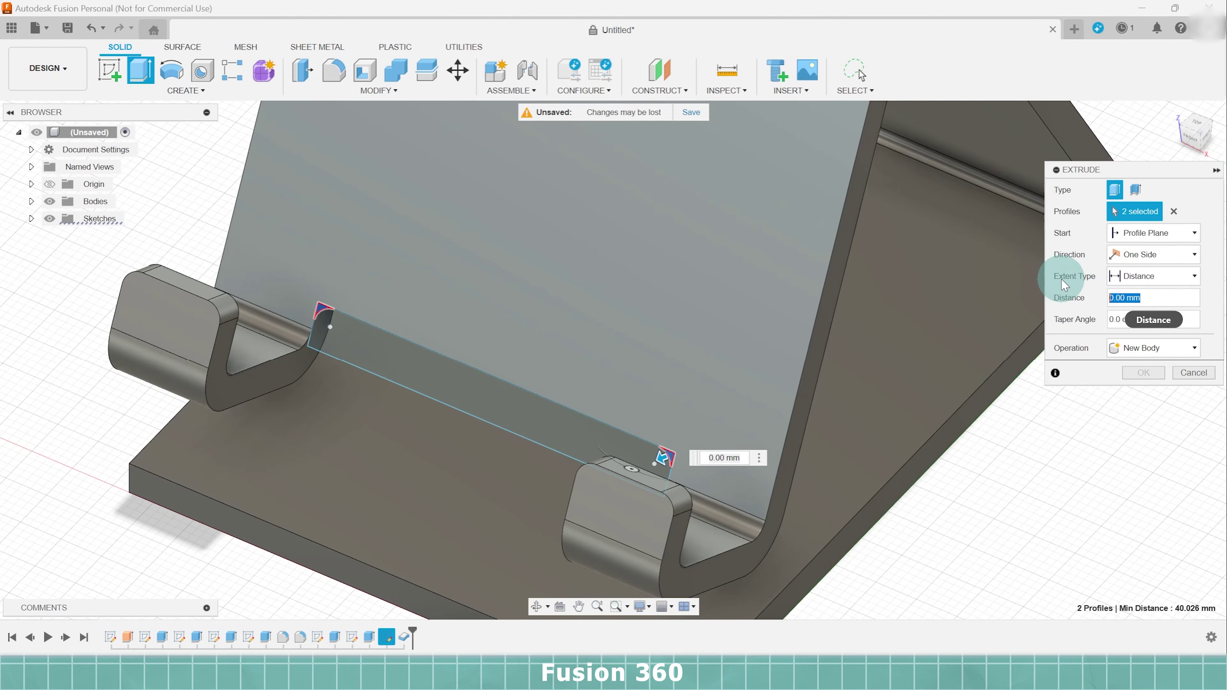
pyautogui.write('4')
pyautogui.click(1148, 343)
pyautogui.moveTo(1136, 301); pyautogui.dragTo(1006, 261)
pyautogui.write('-4')
pyautogui.click(1162, 348)
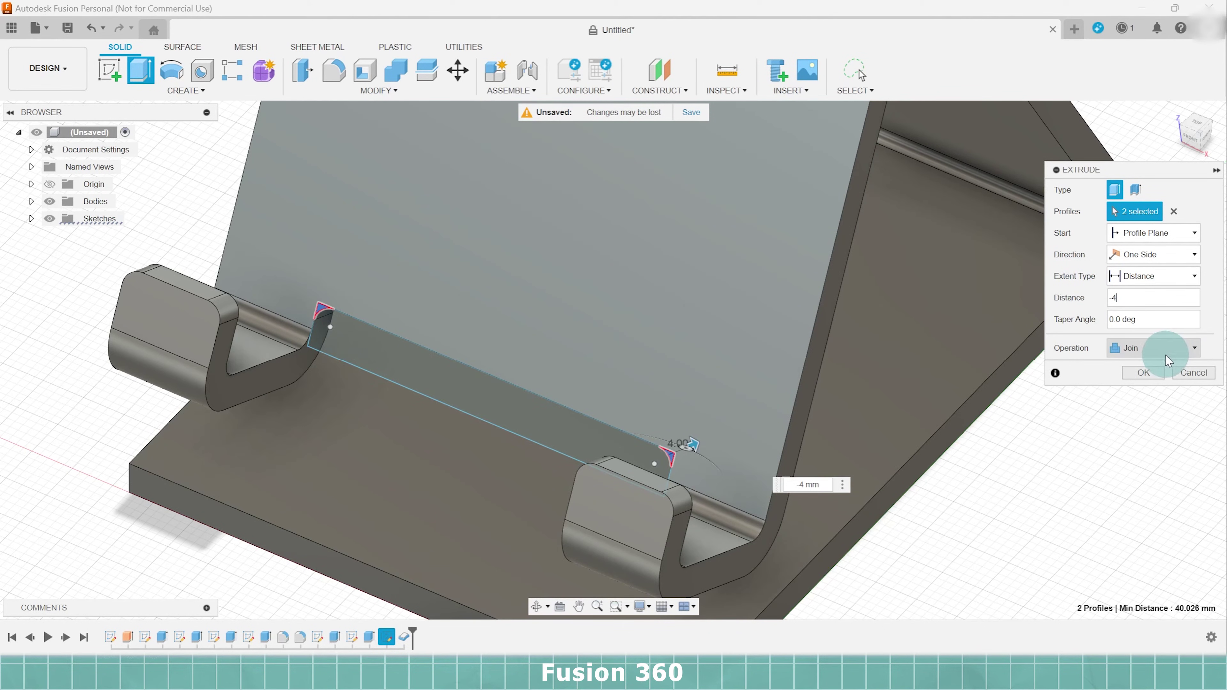
pyautogui.click(1156, 365)
pyautogui.click(1147, 373)
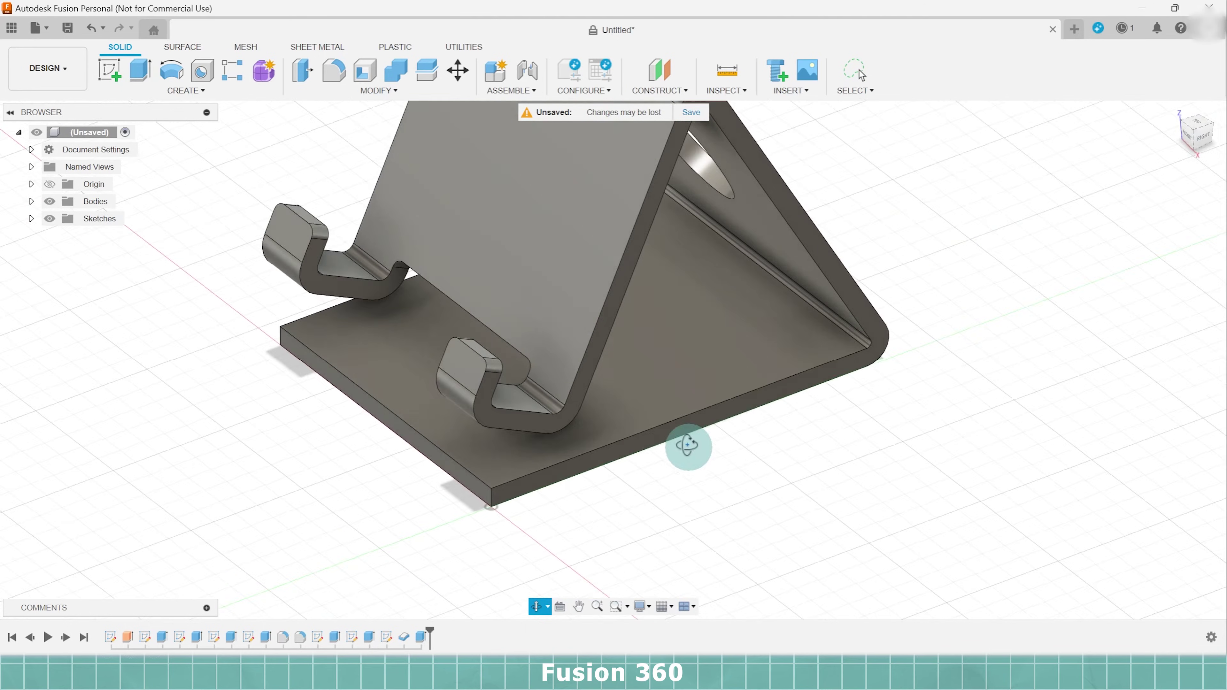
# - Lengthen the base by extruding its front end face outward, working from a bottom view
pyautogui.keyDown('shift'); pyautogui.moveTo(686, 447); pyautogui.dragTo(658, 378, button='middle'); pyautogui.keyUp('shift')
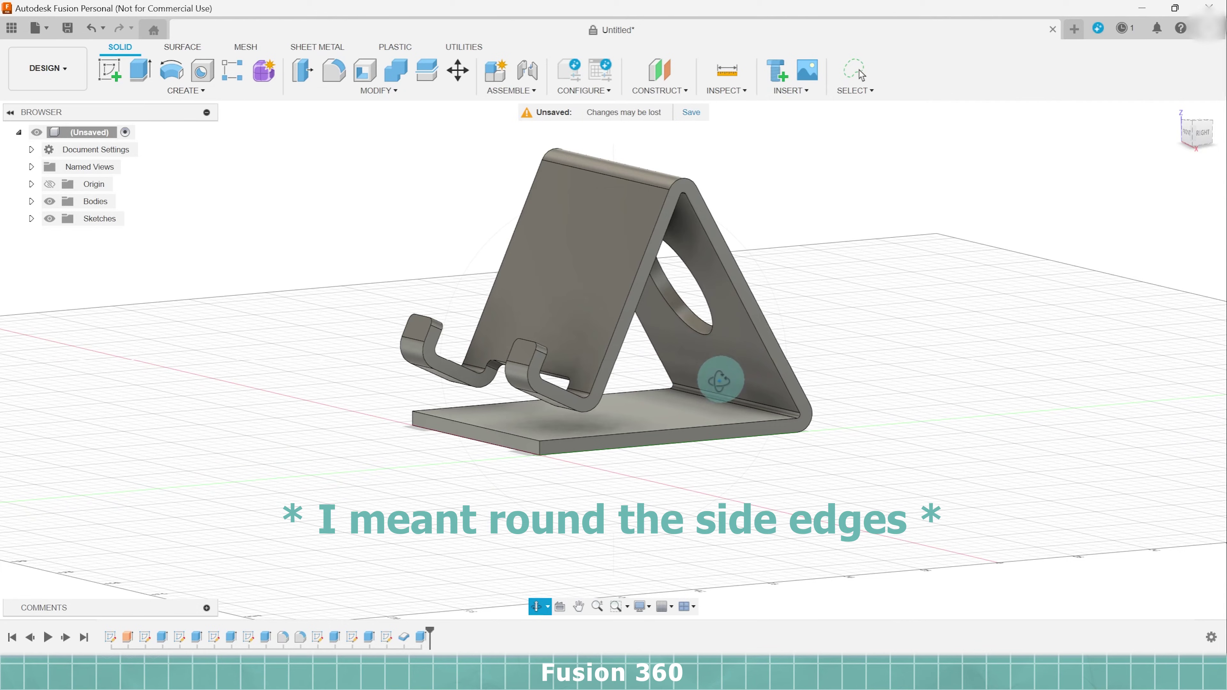
pyautogui.click(140, 56)
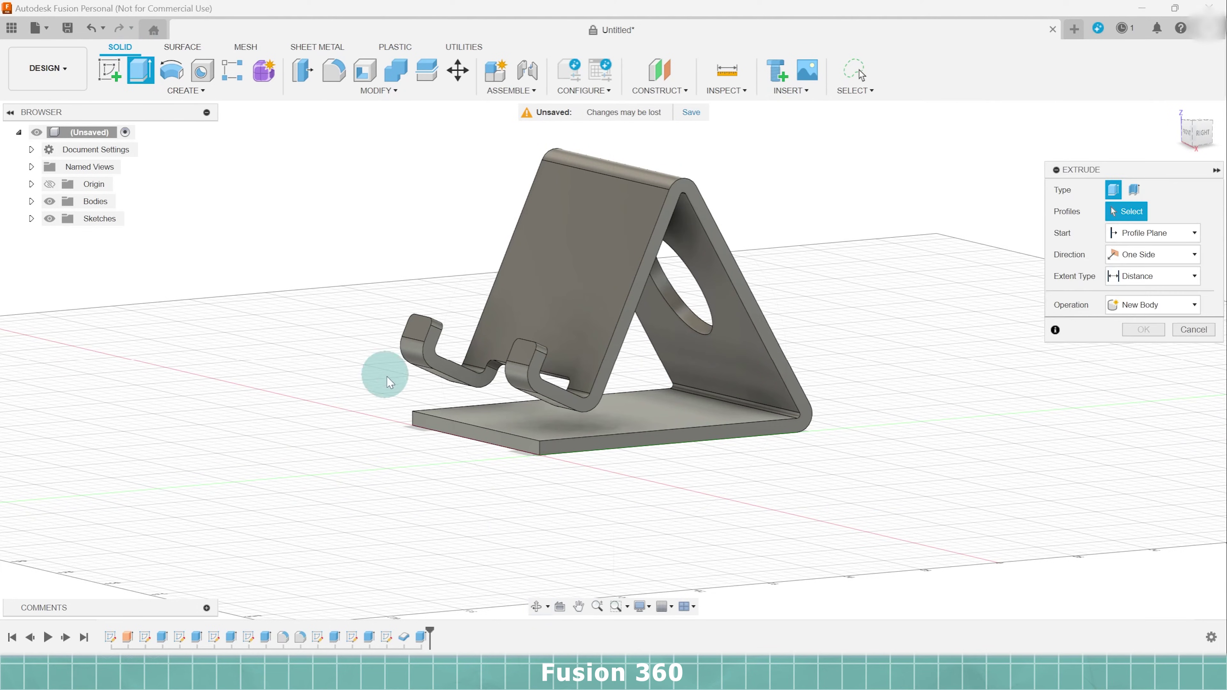
pyautogui.click(444, 421)
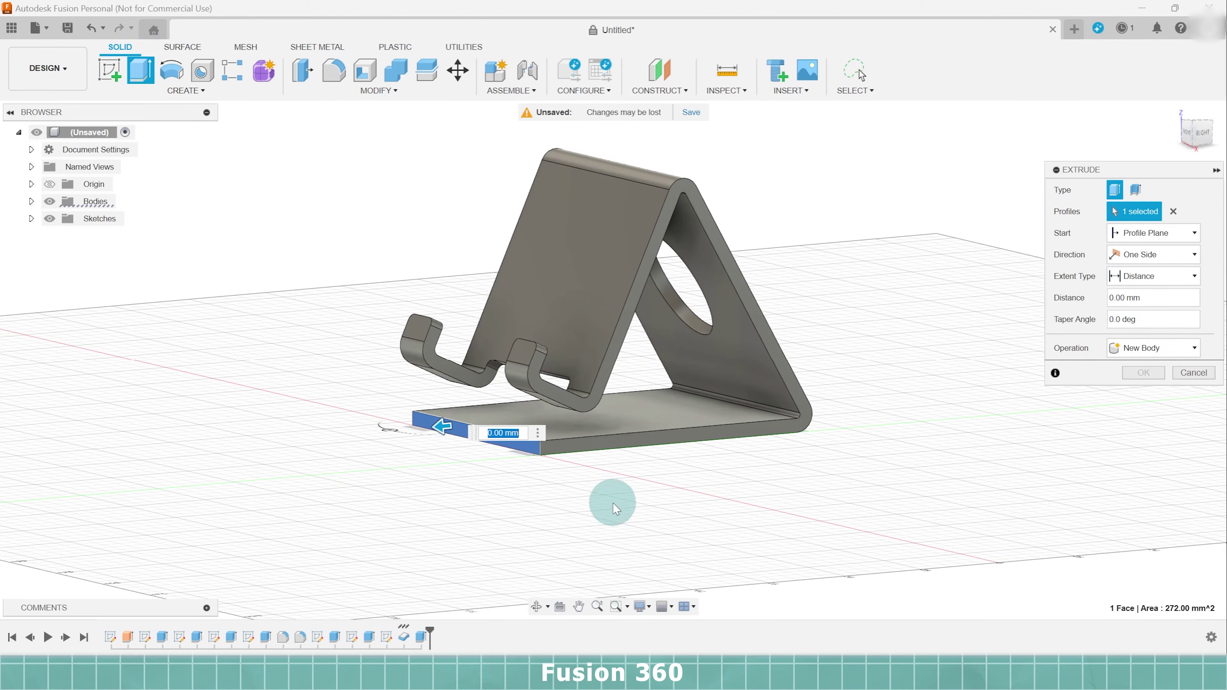
pyautogui.keyDown('shift'); pyautogui.moveTo(614, 501); pyautogui.dragTo(619, 457, button='middle'); pyautogui.keyUp('shift')
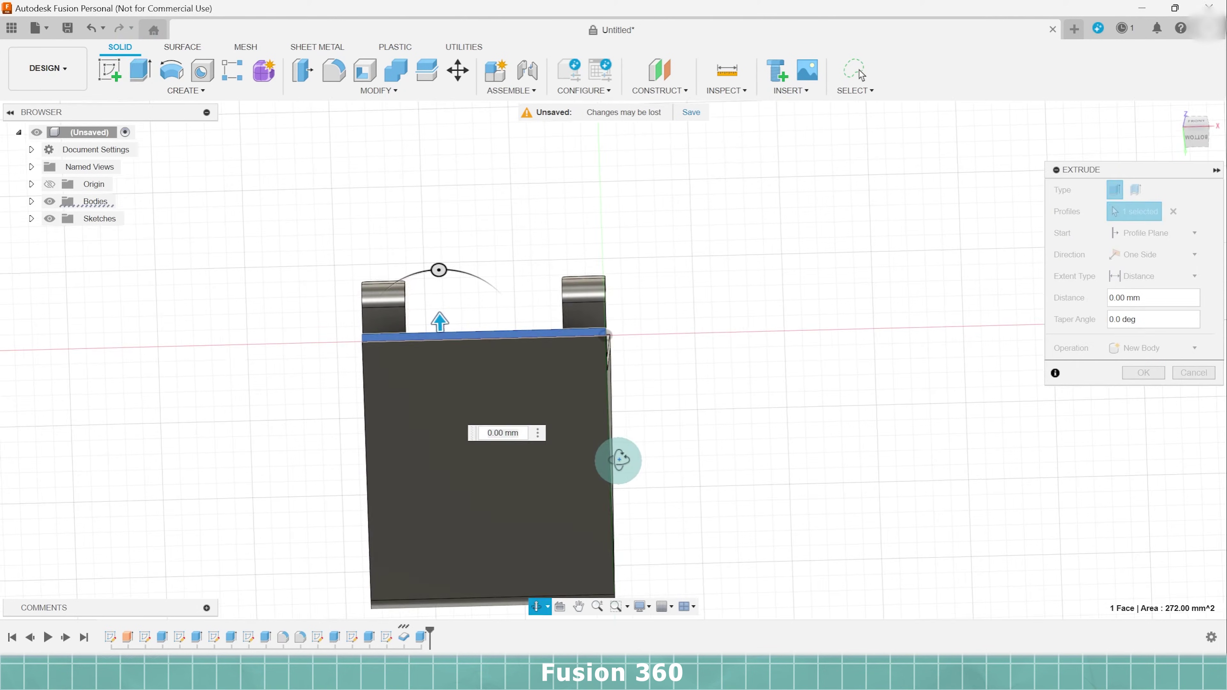
pyautogui.click(1193, 141)
pyautogui.moveTo(501, 265); pyautogui.dragTo(500, 239)
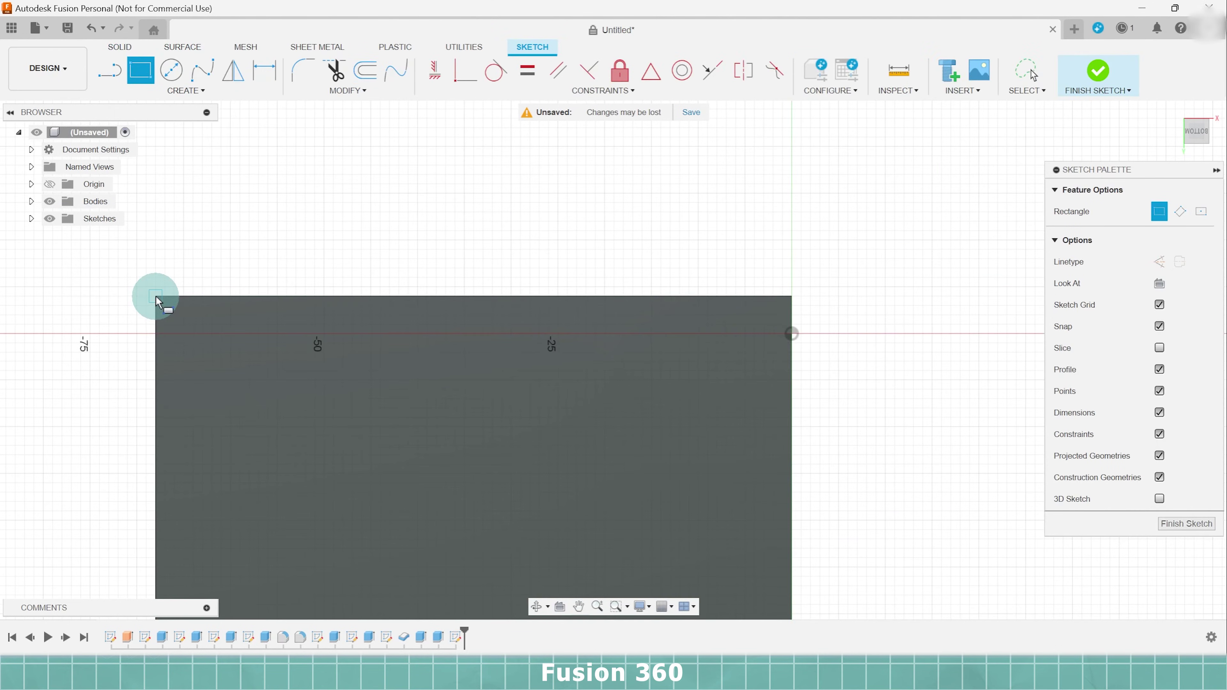
# - Sketch a full-width rectangle over the front part of the base's underside and round its two front corners with 5 mm sketch fillets
pyautogui.click(155, 296)
pyautogui.click(792, 576)
pyautogui.click(303, 70)
pyautogui.click(156, 297)
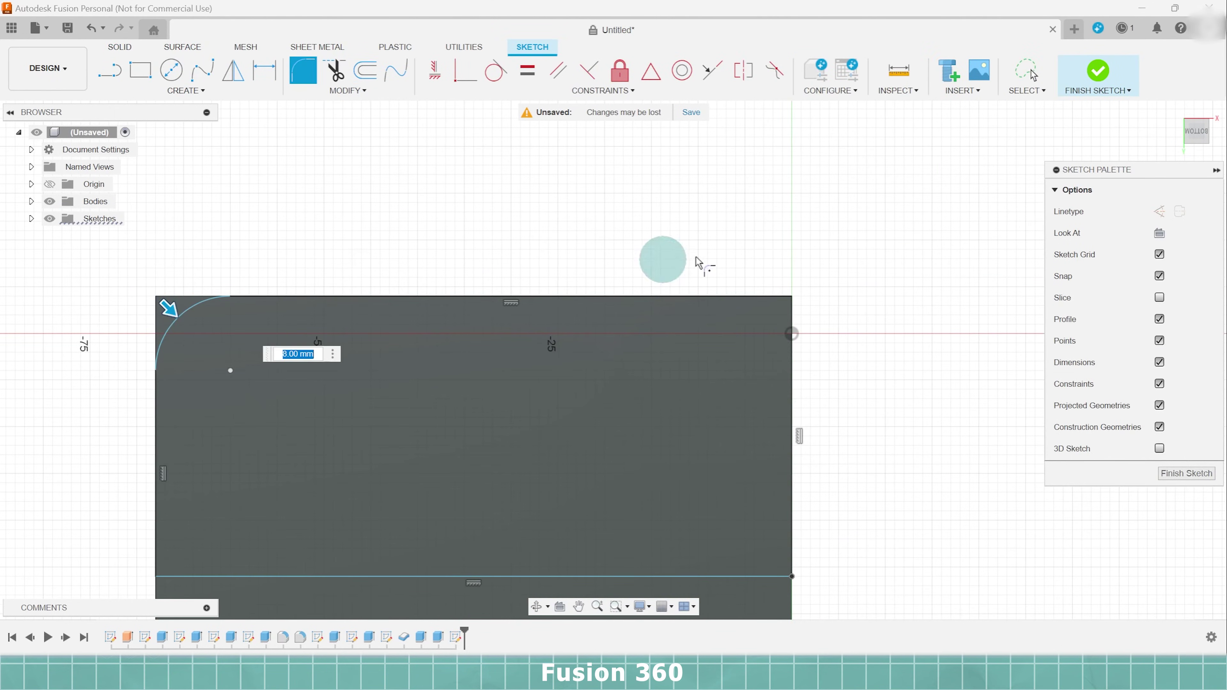
pyautogui.write('5')
pyautogui.press('Return')
pyautogui.click(791, 298)
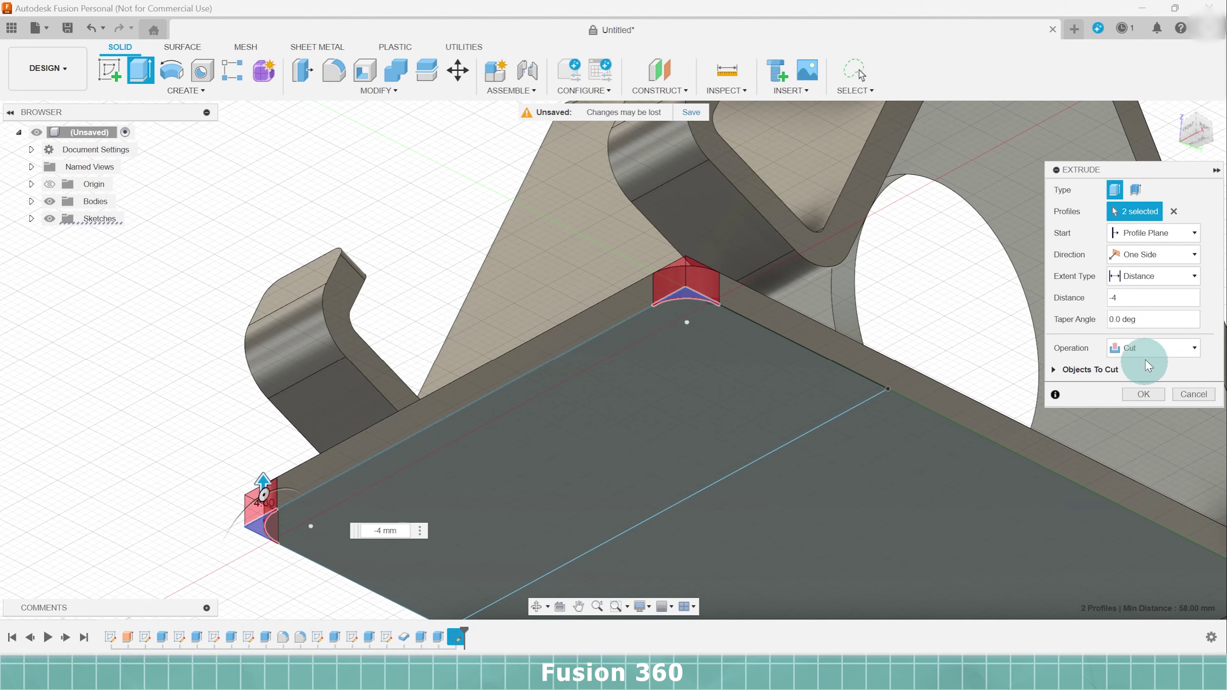
# - Cut away the two front corner profiles of the base with a -4 mm extrusion
pyautogui.click(1144, 393)
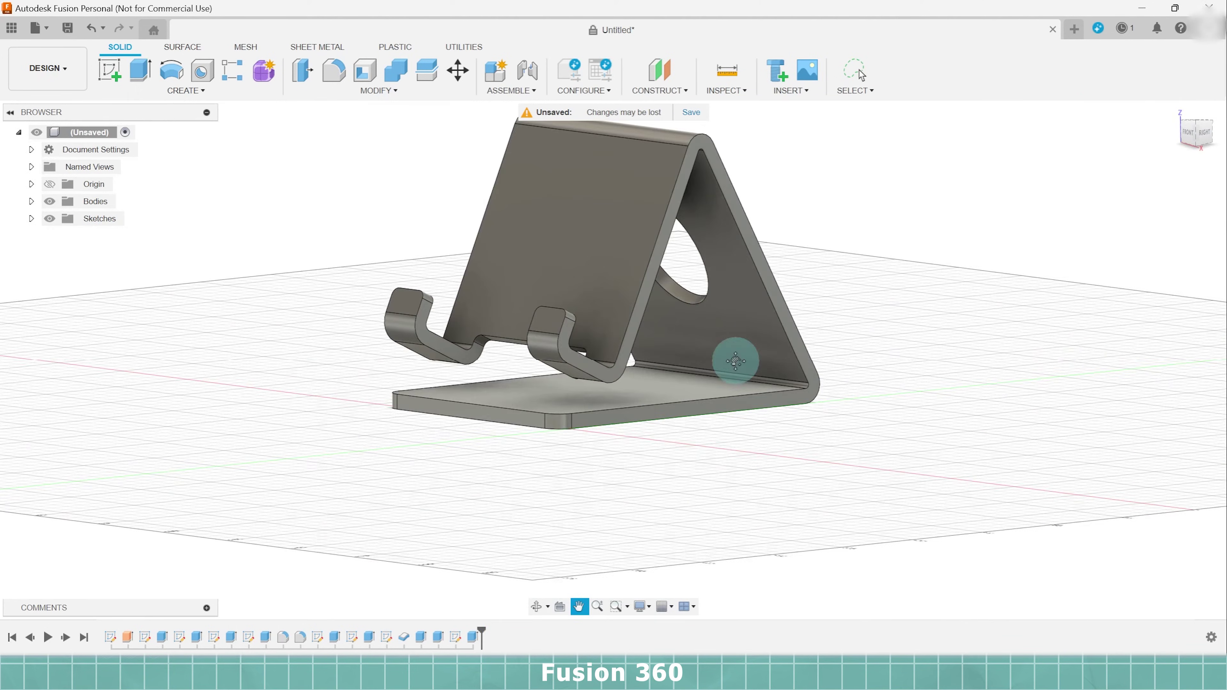
pyautogui.moveTo(735, 360); pyautogui.dragTo(718, 430)
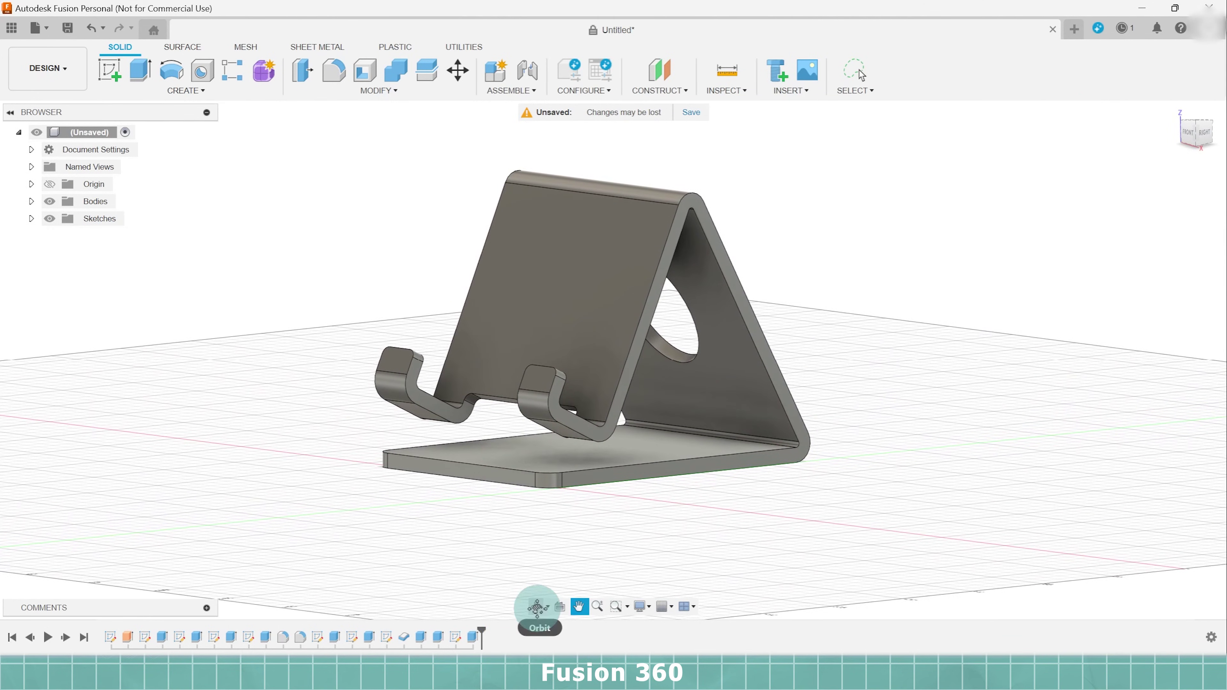
pyautogui.click(536, 606)
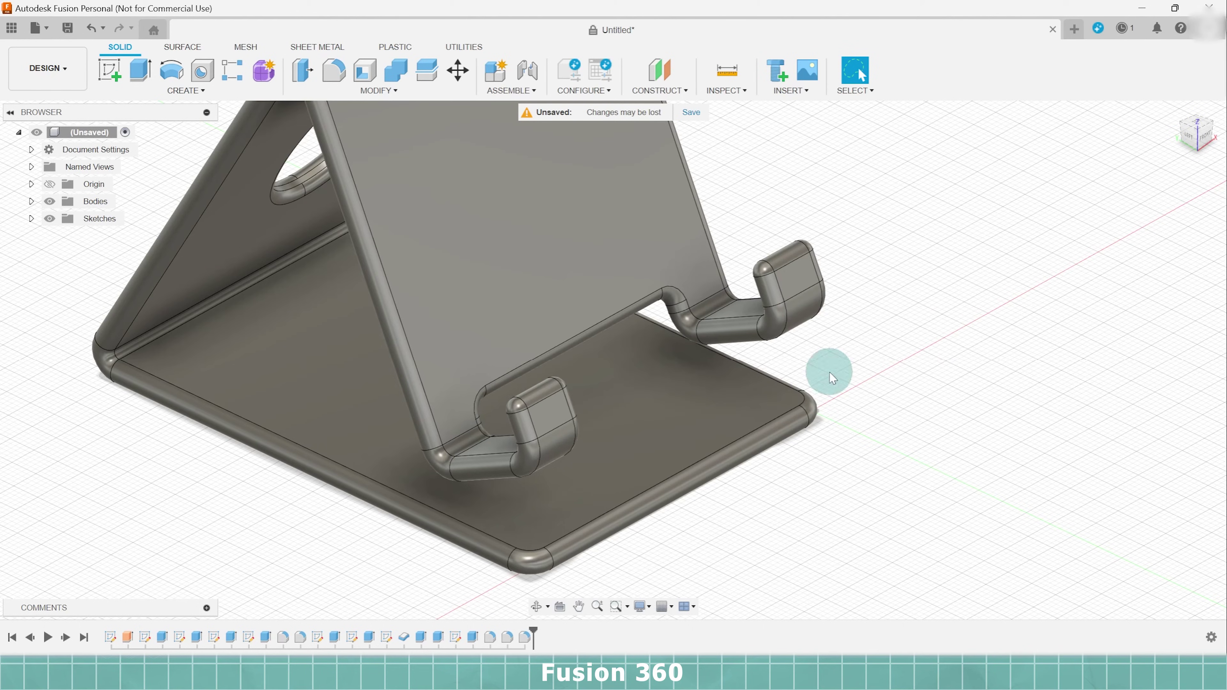
# - Rotate the solid stand body by -90 degrees about the Y axis so it lies on its side
pyautogui.click(537, 606)
pyautogui.moveTo(916, 377); pyautogui.dragTo(737, 336)
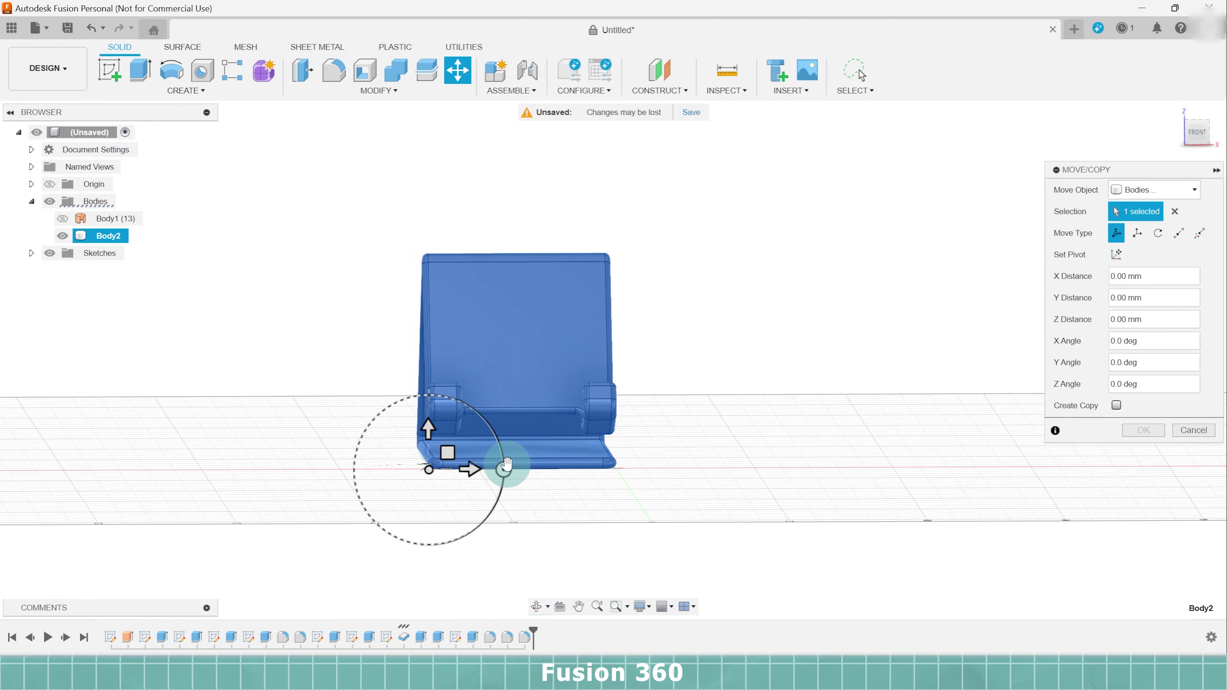
pyautogui.moveTo(506, 464); pyautogui.dragTo(426, 423)
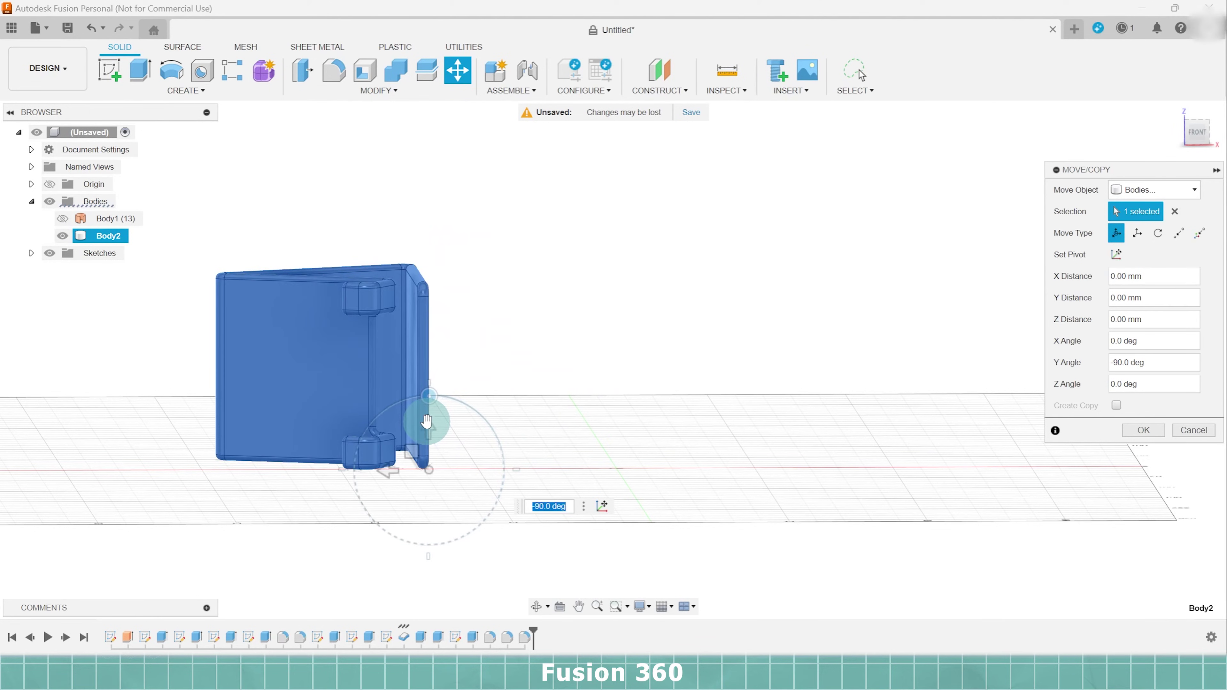
pyautogui.press('Return')
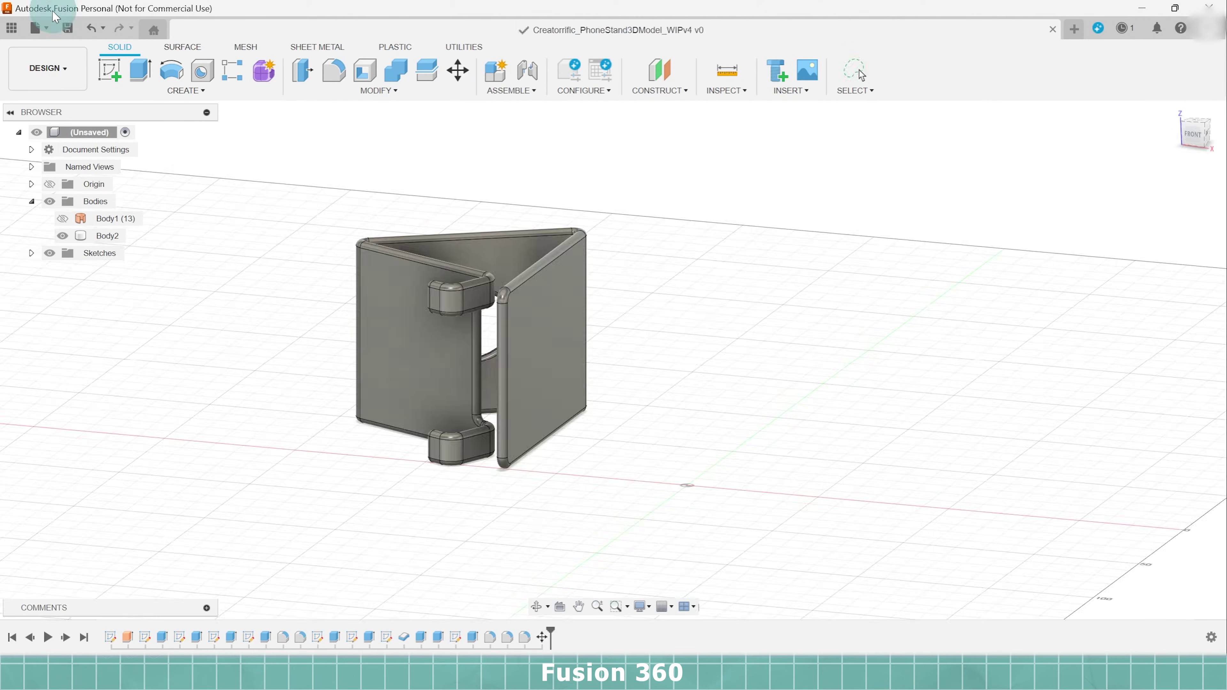
# - Export the solid stand body for 3D printing as a binary STL in millimeters with high refinement, without sending it to the print utility
pyautogui.click(36, 27)
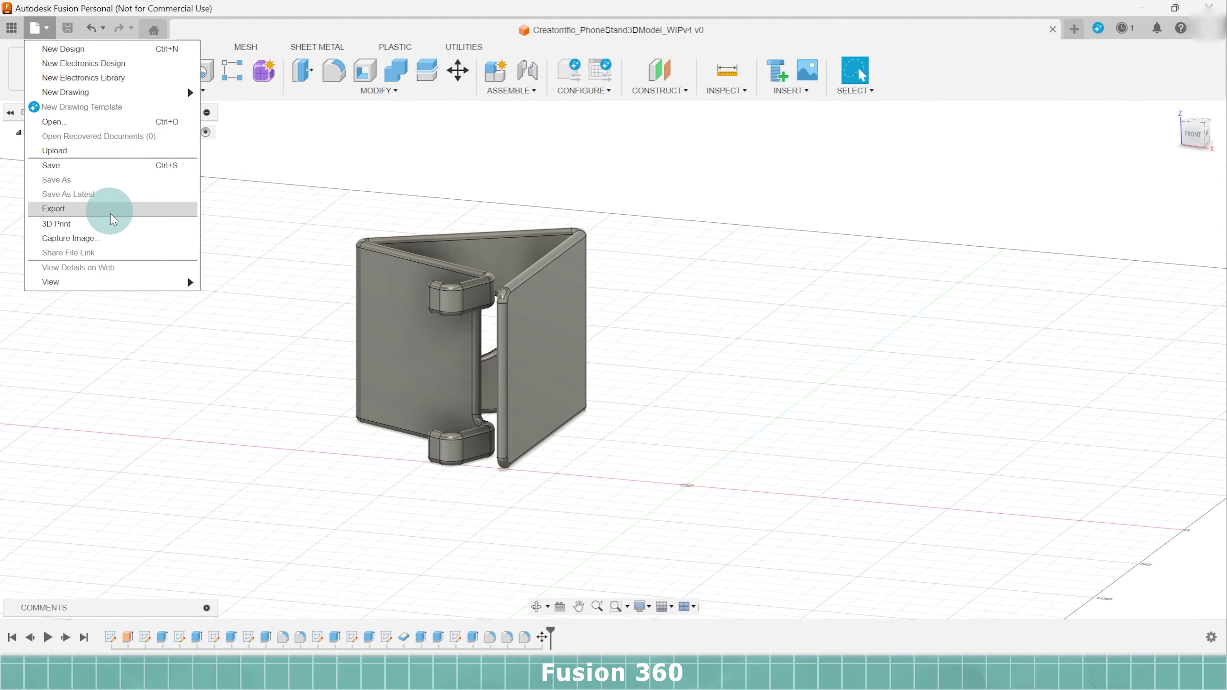
pyautogui.click(191, 225)
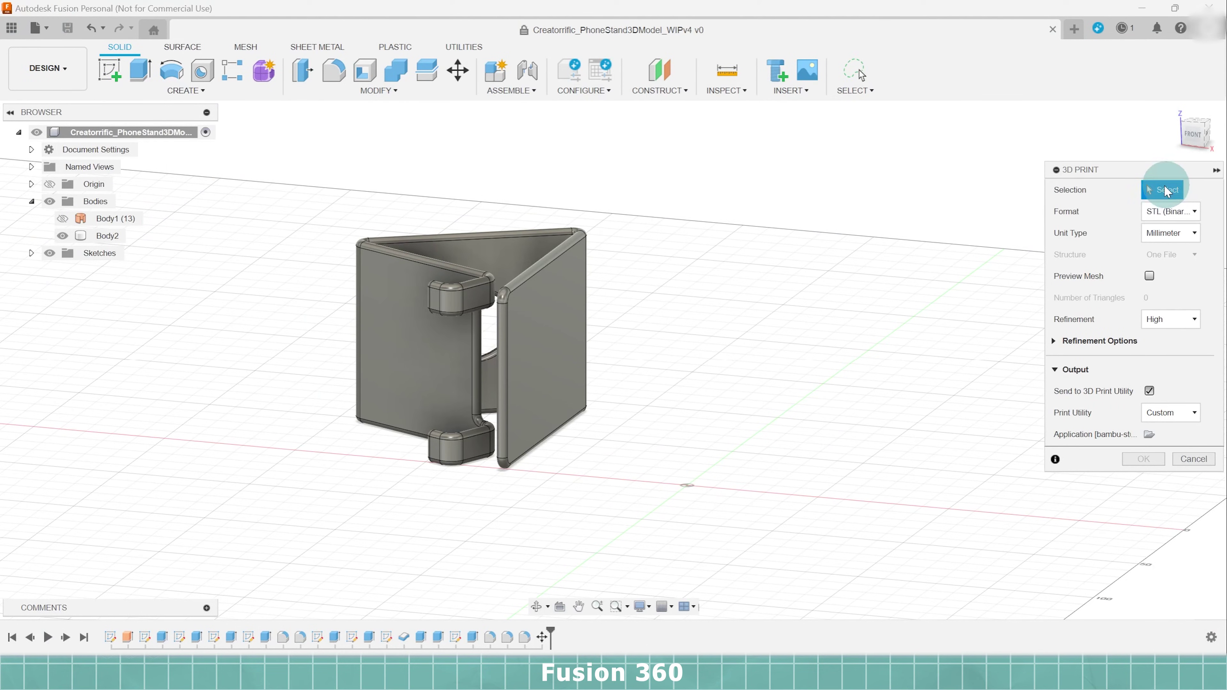
pyautogui.click(519, 283)
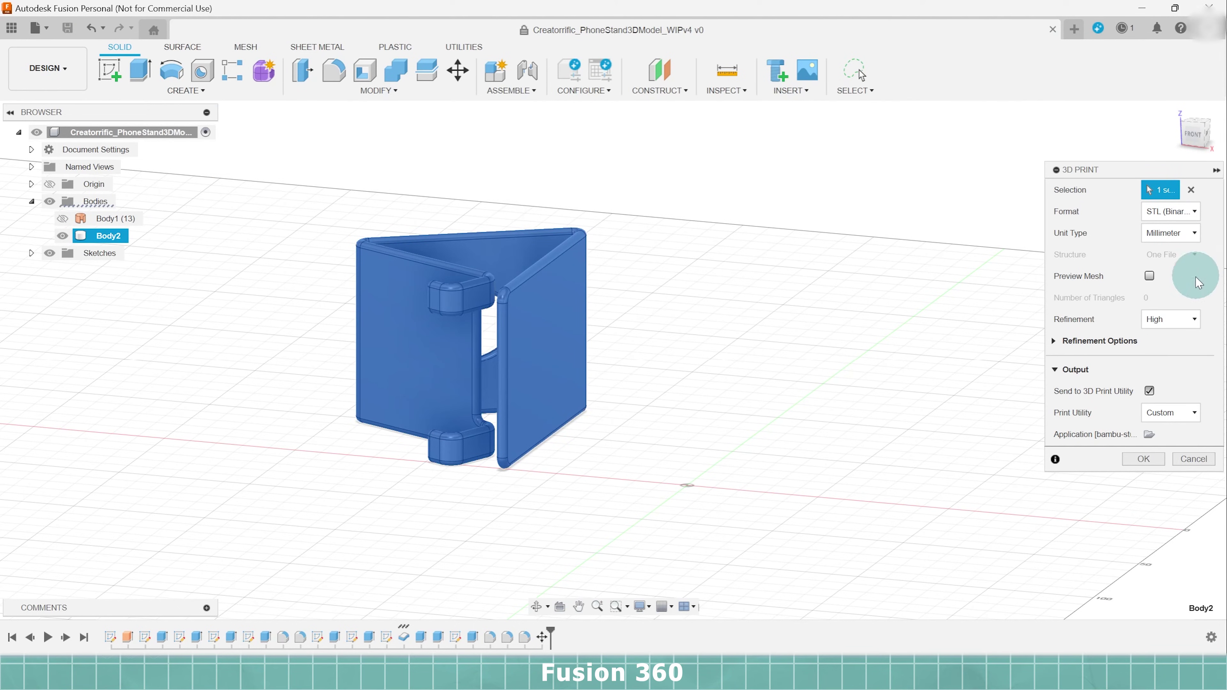
pyautogui.click(1178, 233)
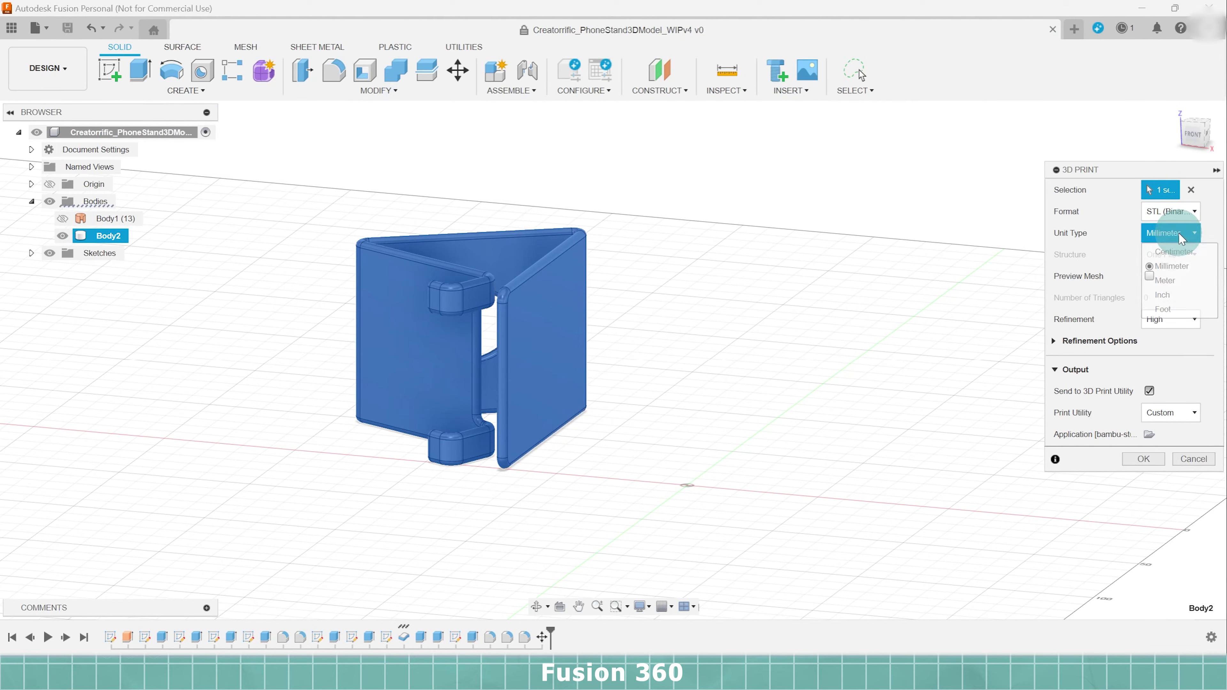
pyautogui.click(1181, 212)
pyautogui.click(1182, 210)
pyautogui.click(1184, 320)
pyautogui.click(1130, 320)
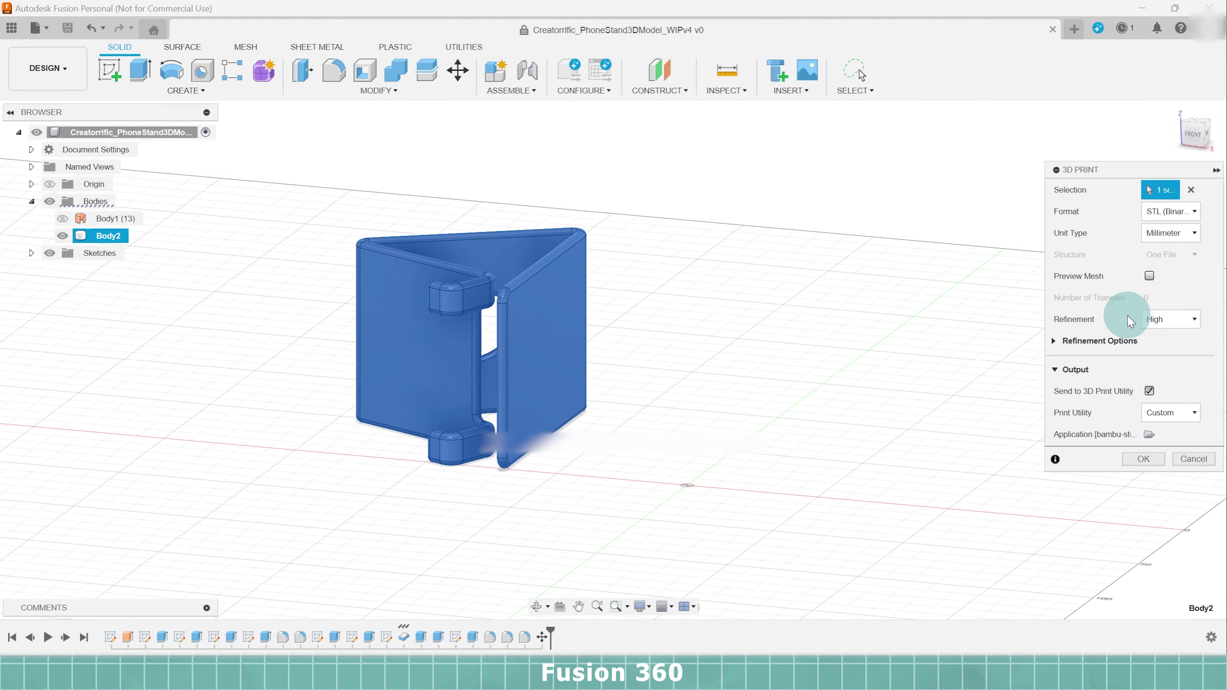
pyautogui.click(1155, 389)
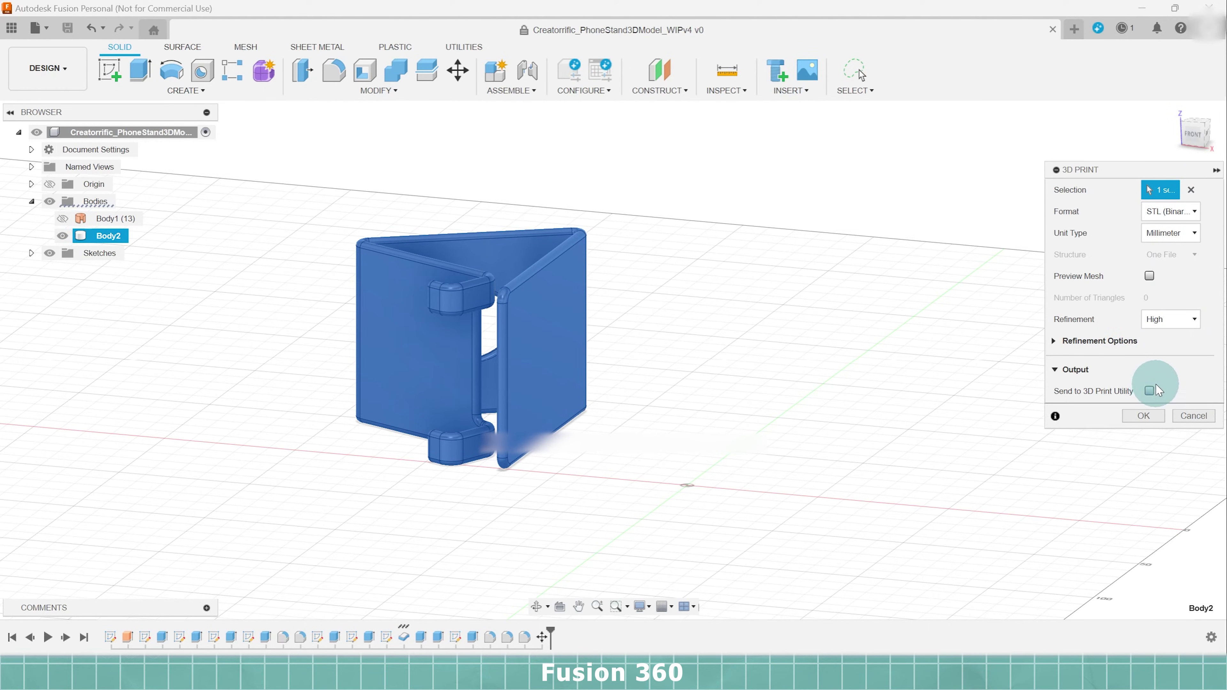
pyautogui.click(1152, 415)
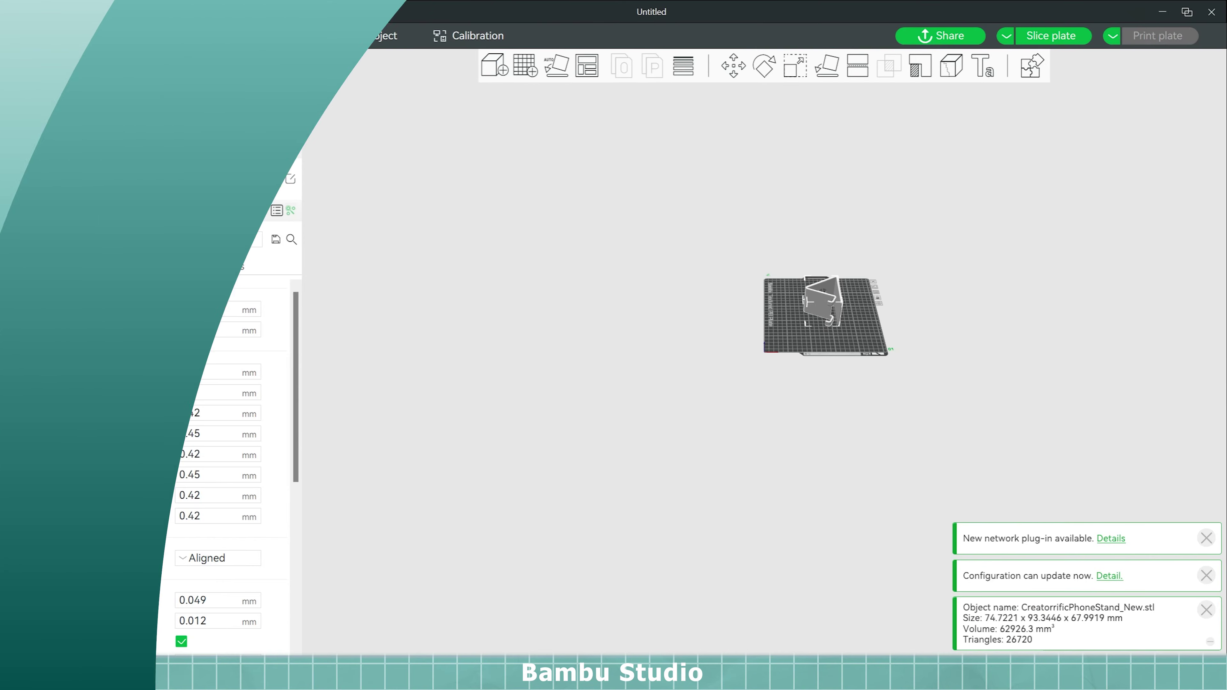
# - Switch to Bambu Studio and enable support in the print process settings for the phone stand
pyautogui.scroll(6, 887, 306)
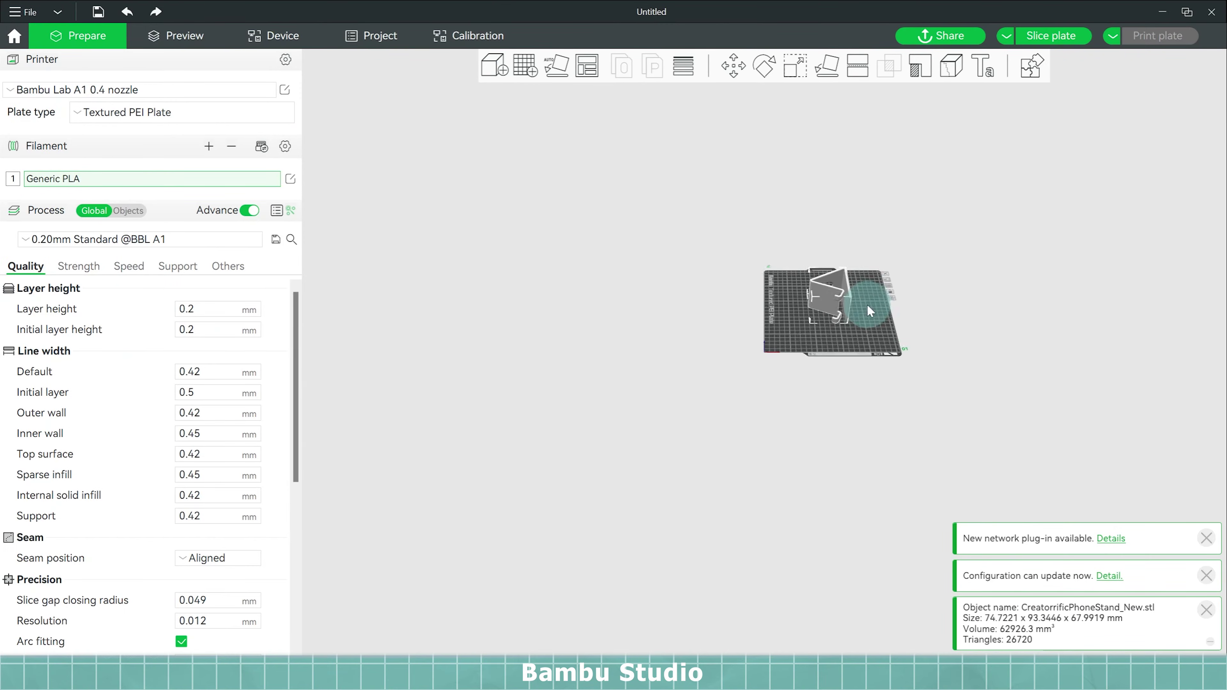
pyautogui.moveTo(838, 328); pyautogui.dragTo(762, 325, button='right')
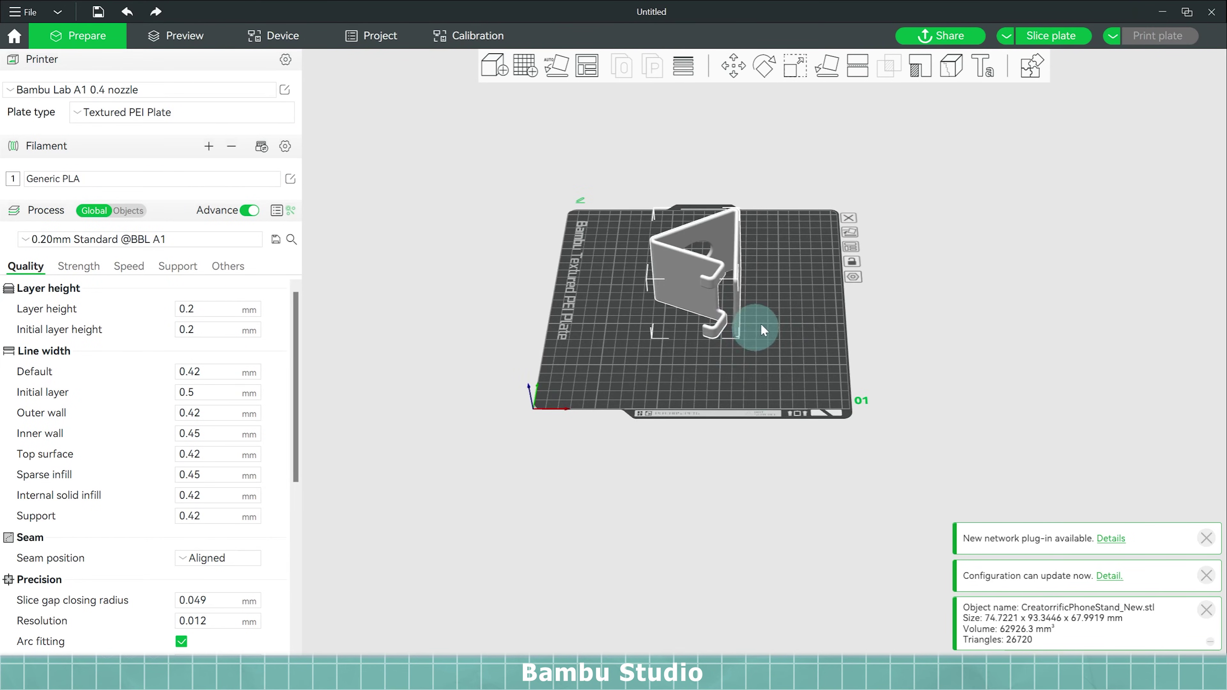
pyautogui.press('0')
pyautogui.click(172, 266)
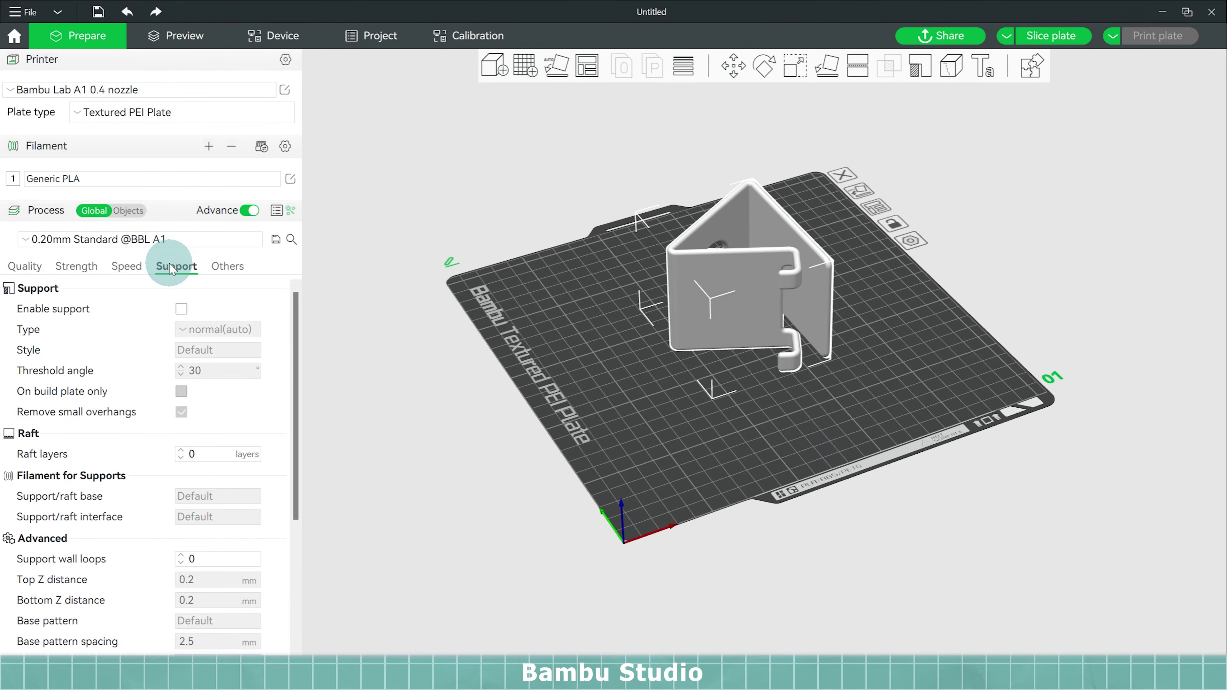
pyautogui.click(181, 308)
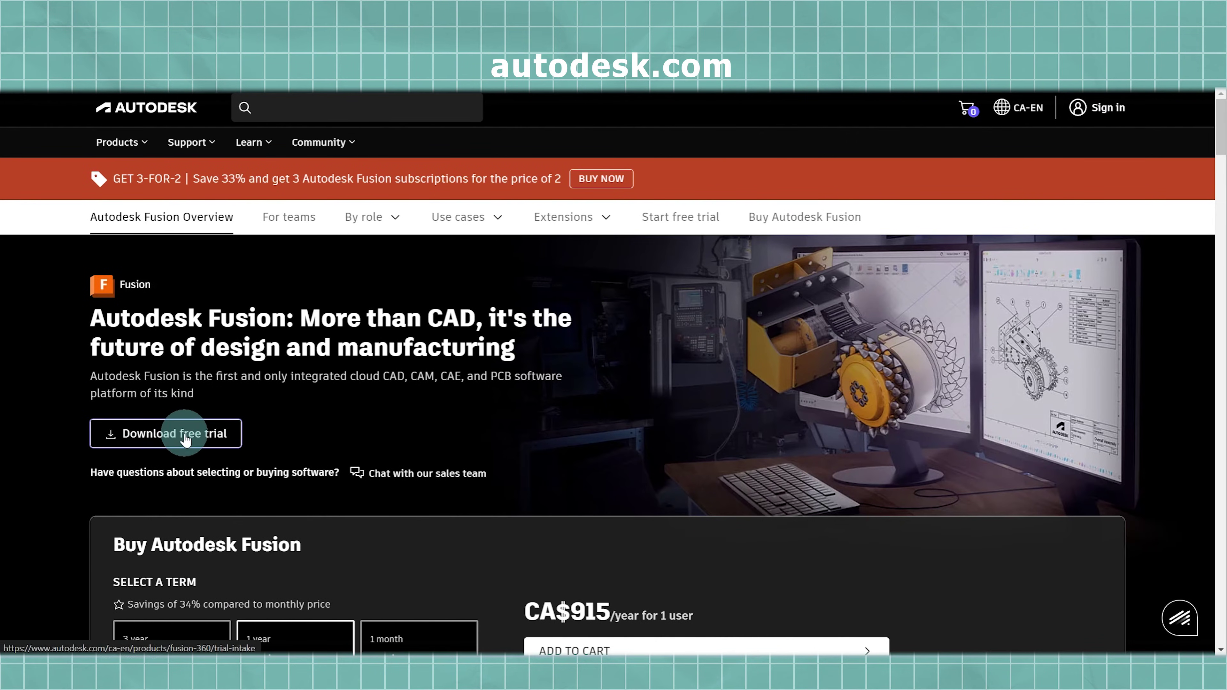
# - Open the free trial options on the Autodesk Fusion web page and choose Autodesk Fusion for personal use (limited version)
pyautogui.click(185, 438)
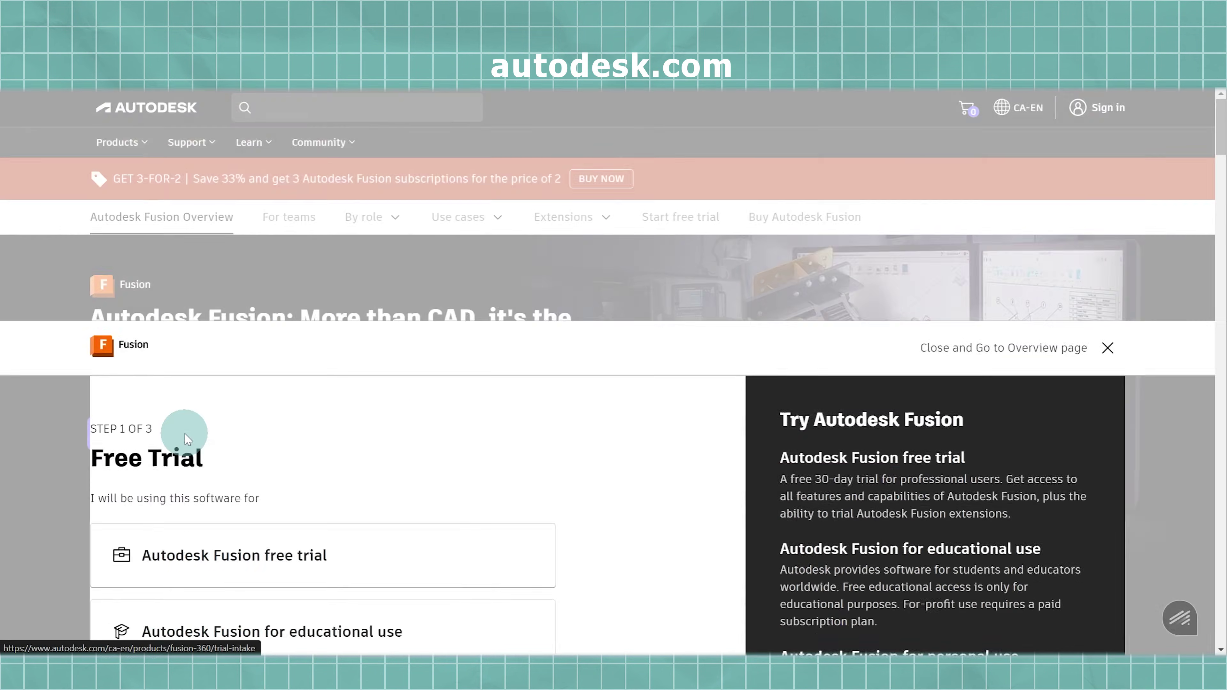
pyautogui.click(152, 465)
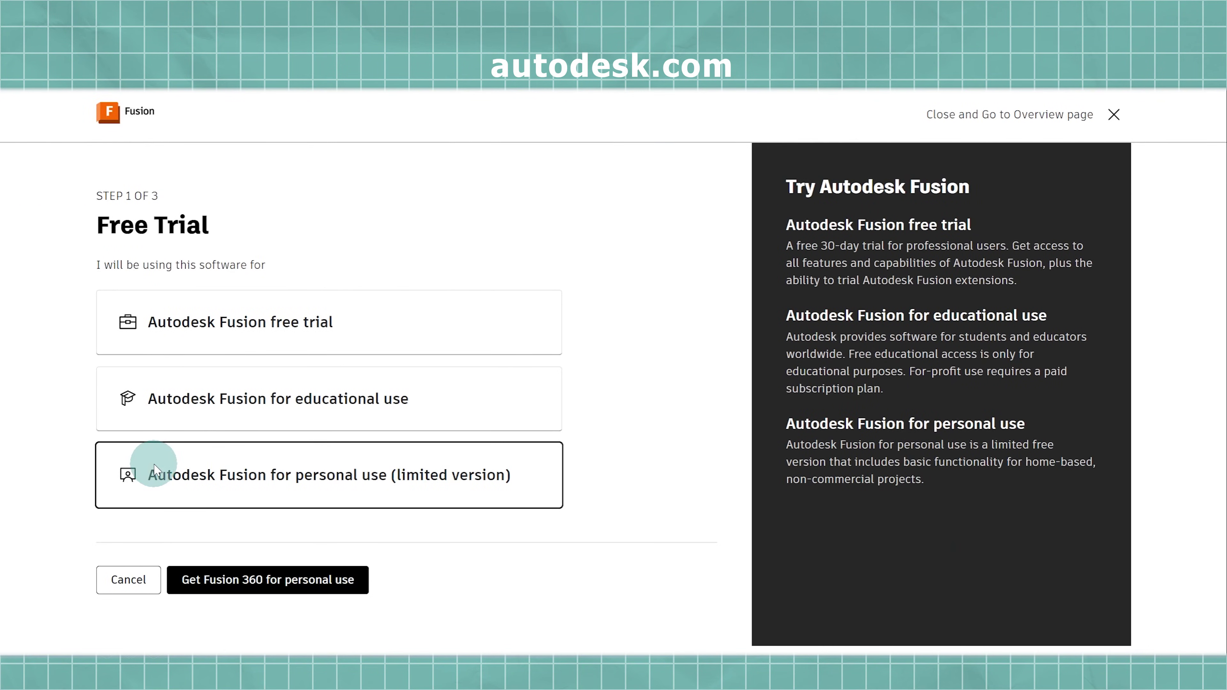
# - Open the topic on creating a first project in the Fusion product documentation
pyautogui.click(76, 316)
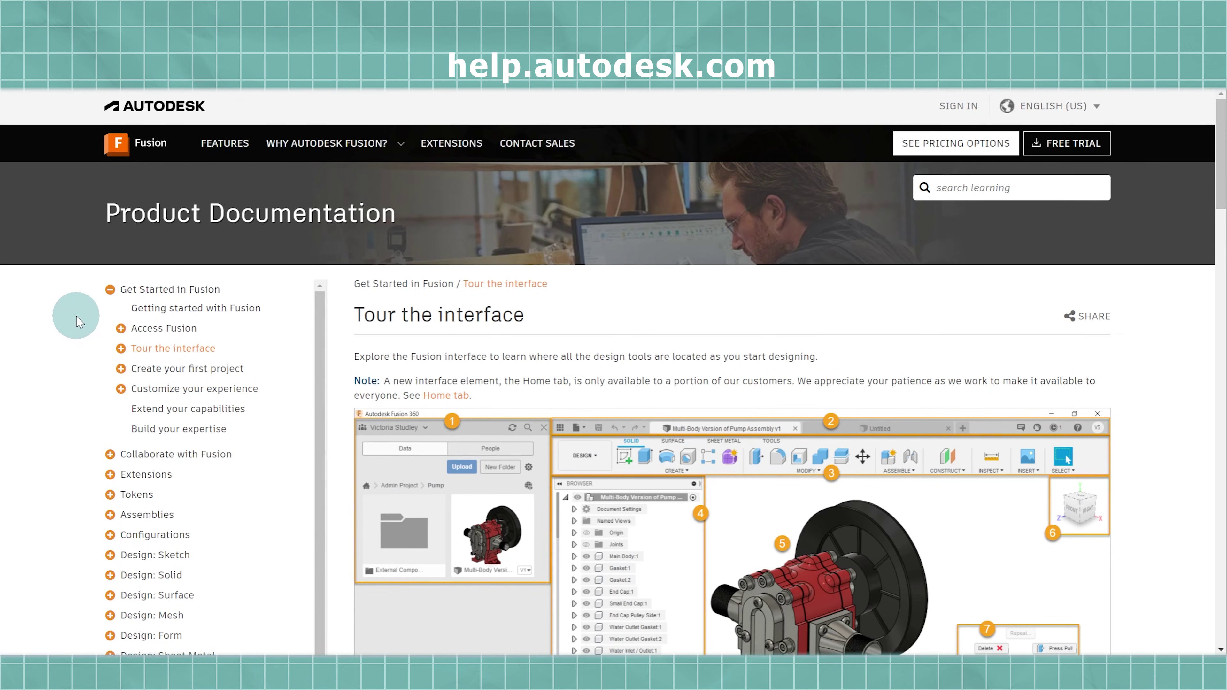
pyautogui.click(166, 371)
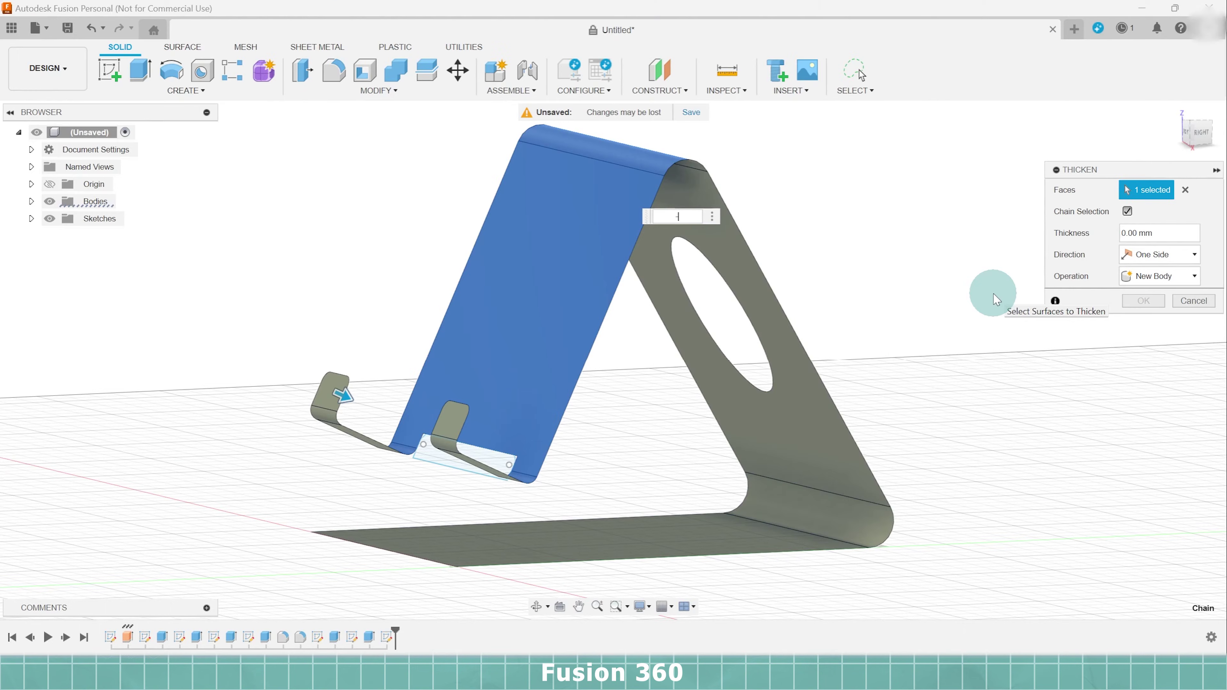
# - Thicken the chained stand surface by -4 mm on one side as a new body
pyautogui.write('-4')
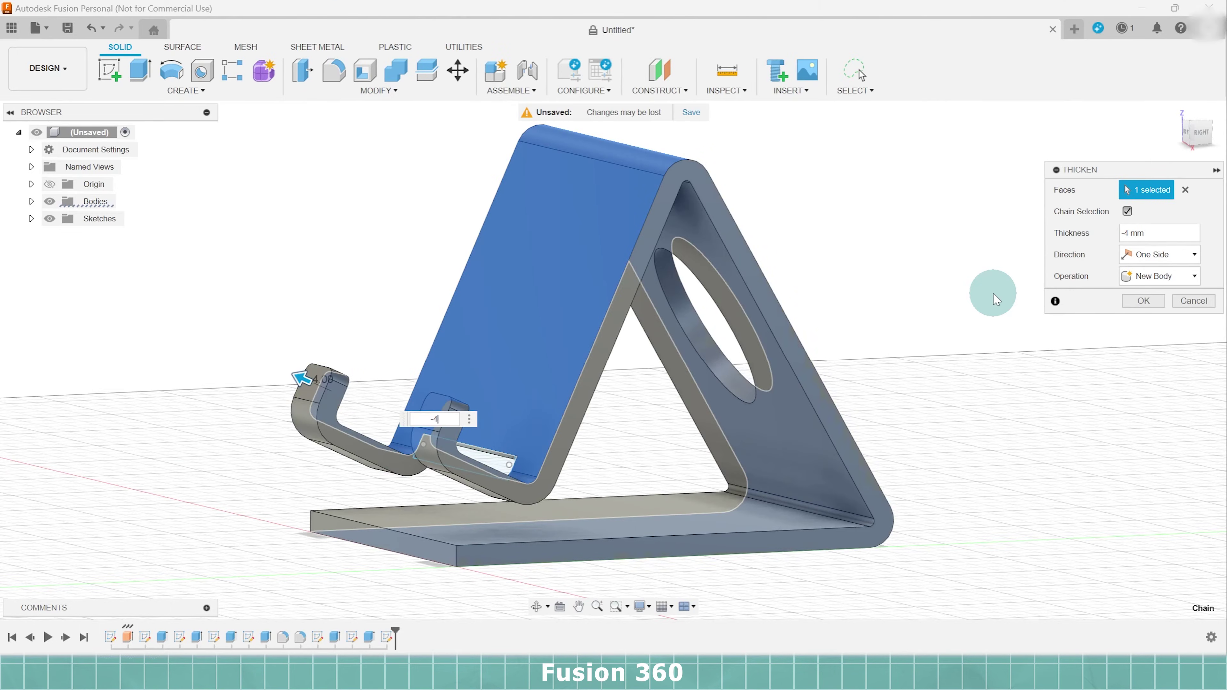
pyautogui.press('Return')
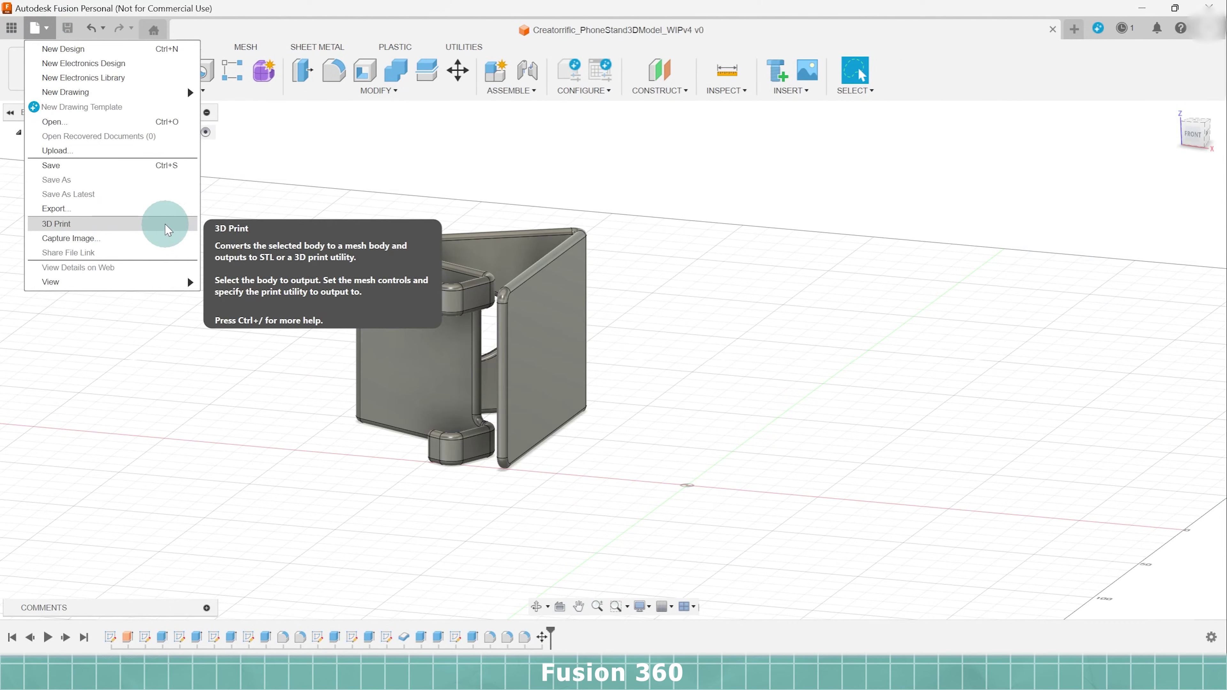
# - Start the 3D Print output for the stand model, and switch to Bambu Studio to inspect its sliced preview with tree supports
pyautogui.click(164, 227)
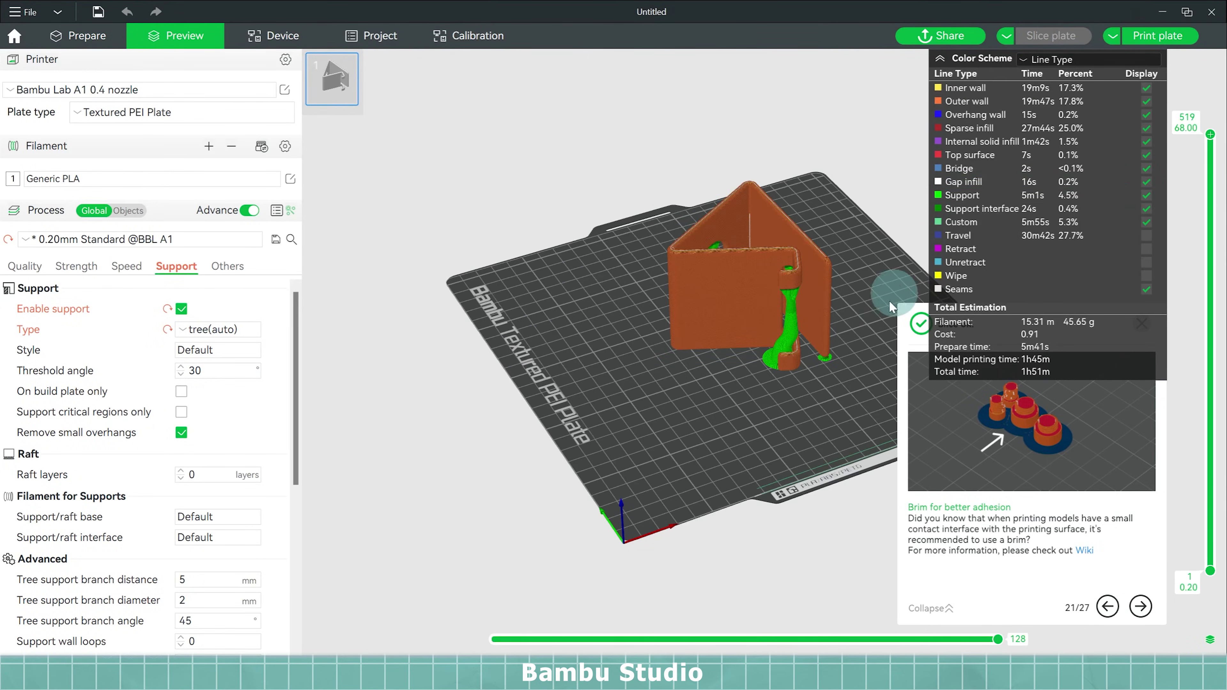
pyautogui.moveTo(828, 492); pyautogui.dragTo(792, 499)
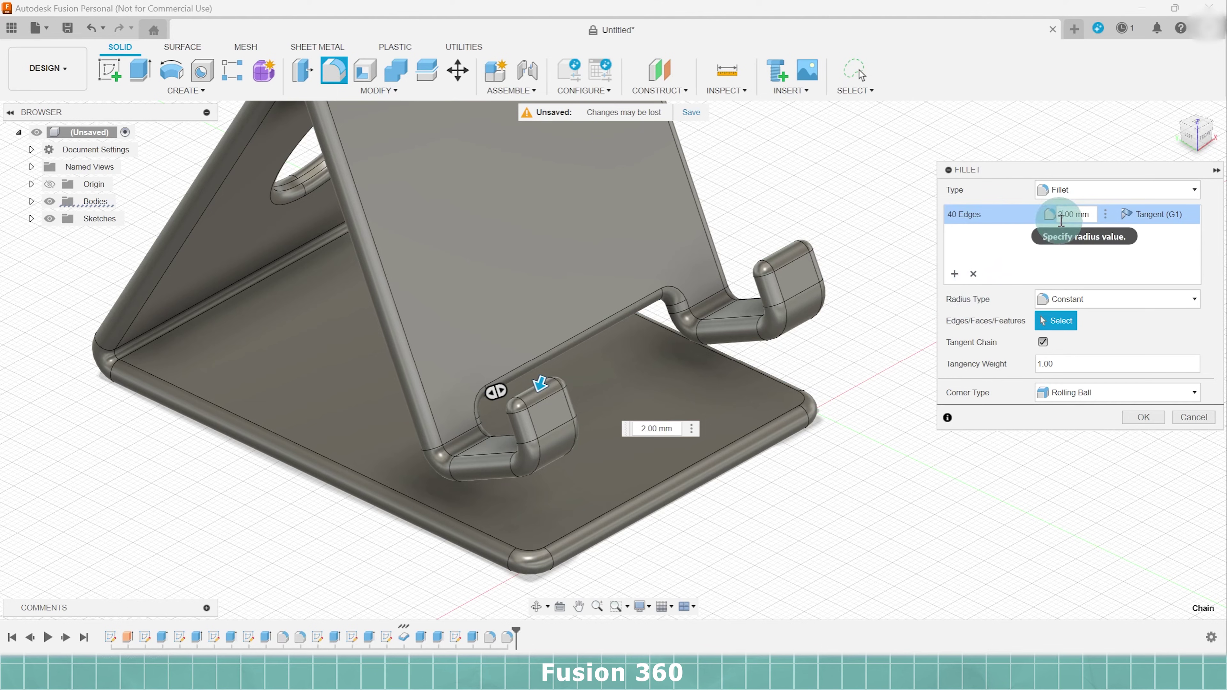
# - Round the selected edges of the phone stand with a constant 2 mm tangent fillet
pyautogui.press('Return')
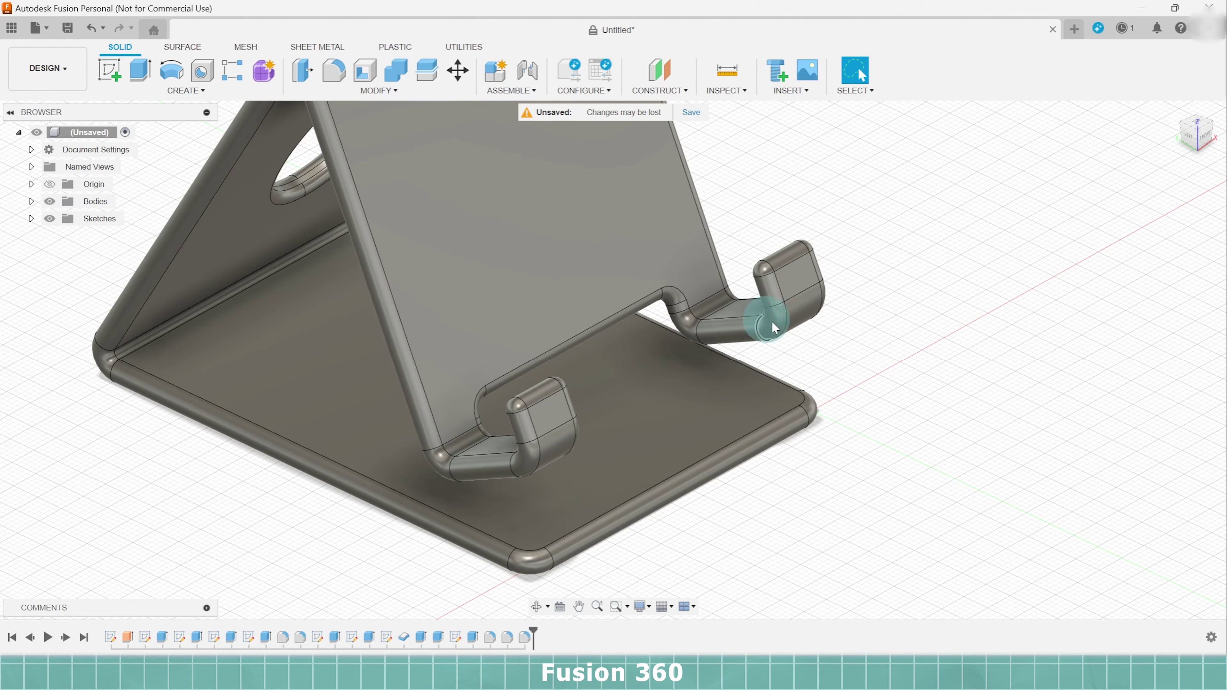
pyautogui.keyDown('shift'); pyautogui.moveTo(806, 486); pyautogui.dragTo(754, 319, button='middle'); pyautogui.keyUp('shift')
pyautogui.click(1194, 141)
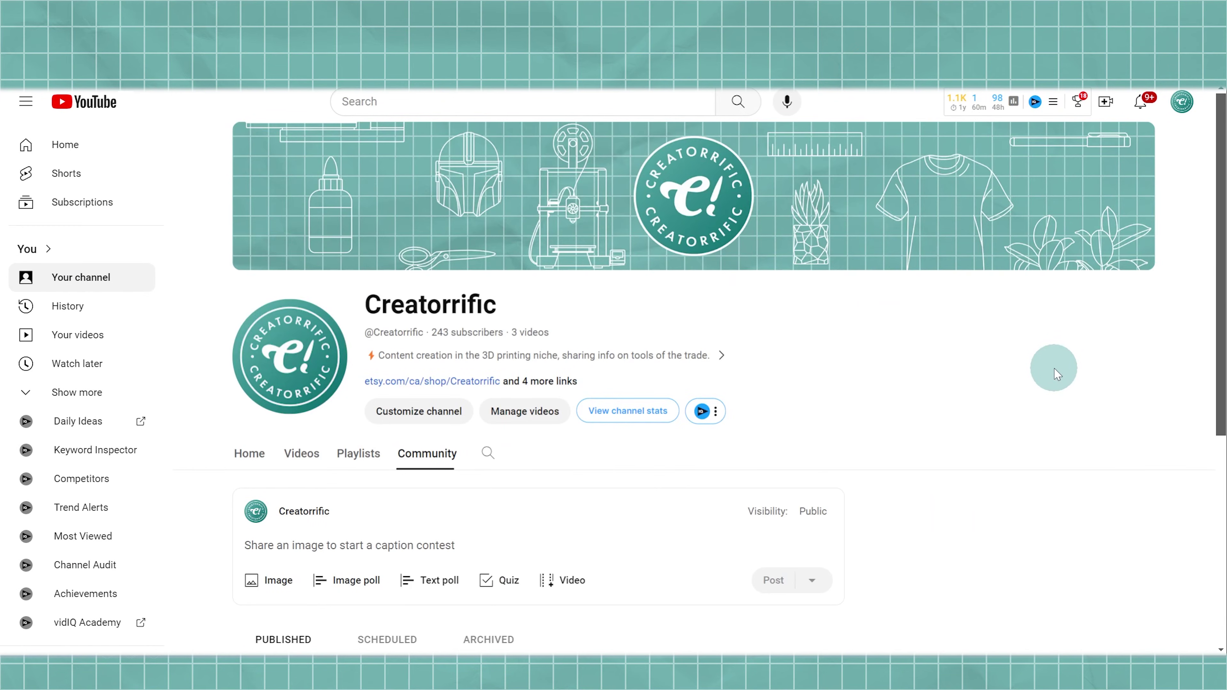
pyautogui.scroll(-5, 1051, 366)
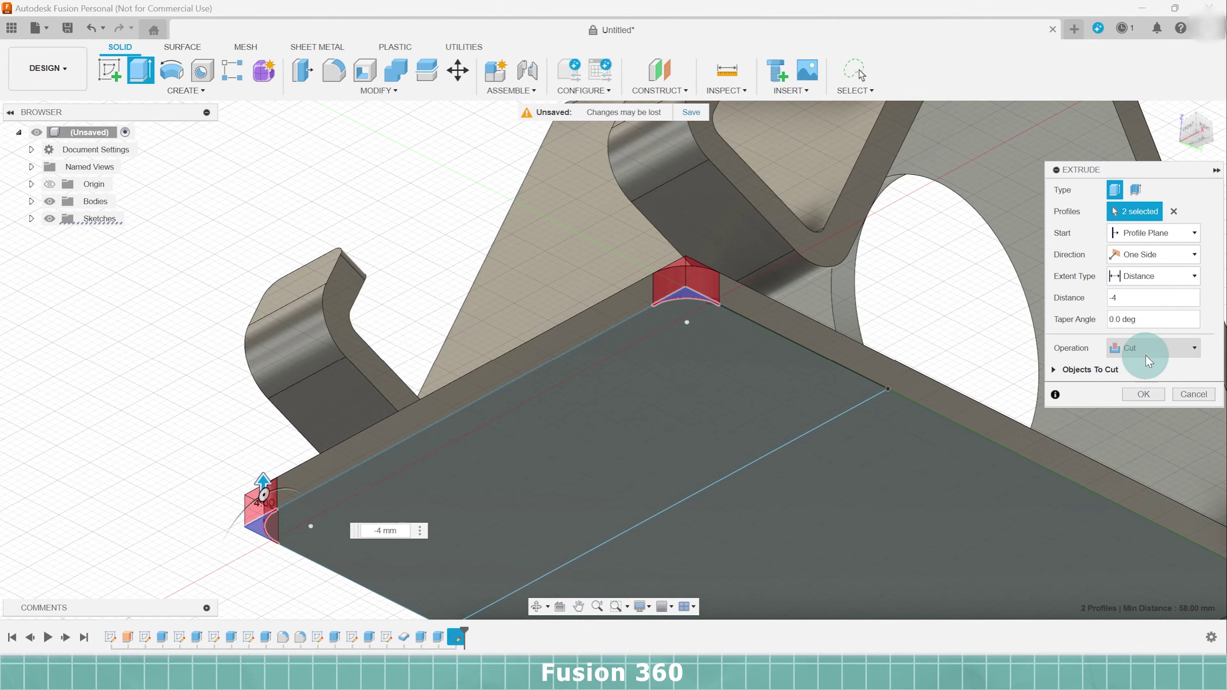
# - Cut the two front corners of the base round by extruding their corner profiles -4 mm
pyautogui.click(1144, 394)
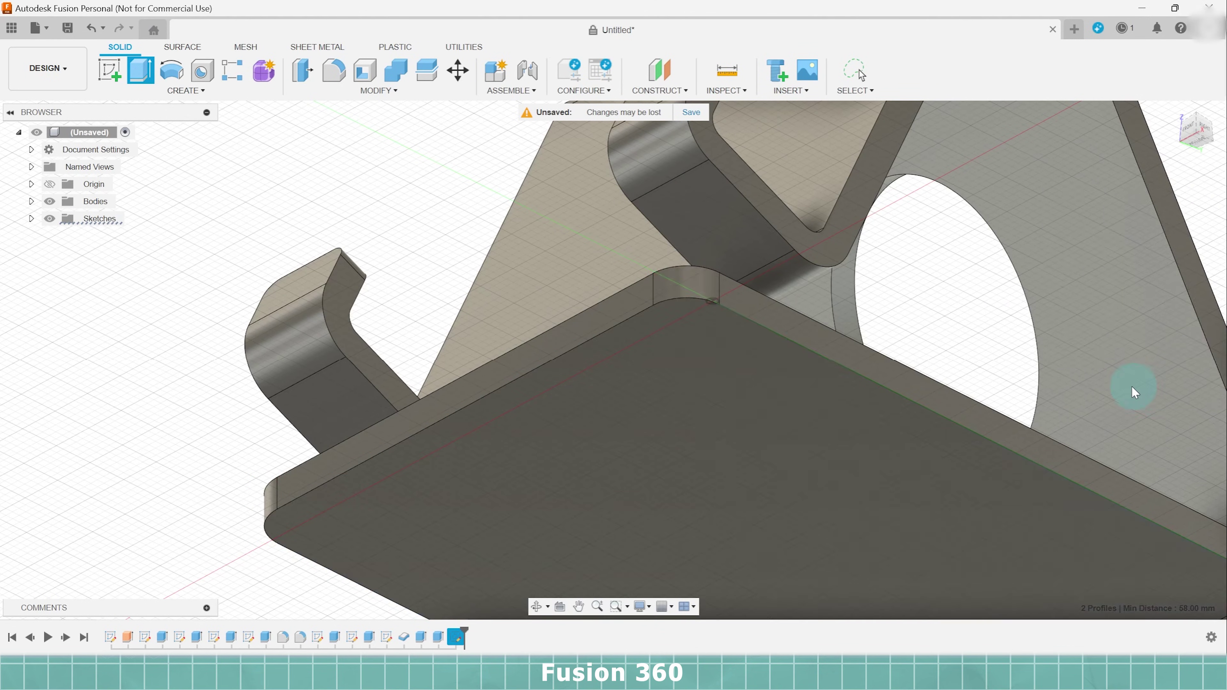
pyautogui.keyDown('shift'); pyautogui.moveTo(608, 365); pyautogui.dragTo(486, 355, button='middle'); pyautogui.keyUp('shift')
pyautogui.scroll(-10, 485, 355)
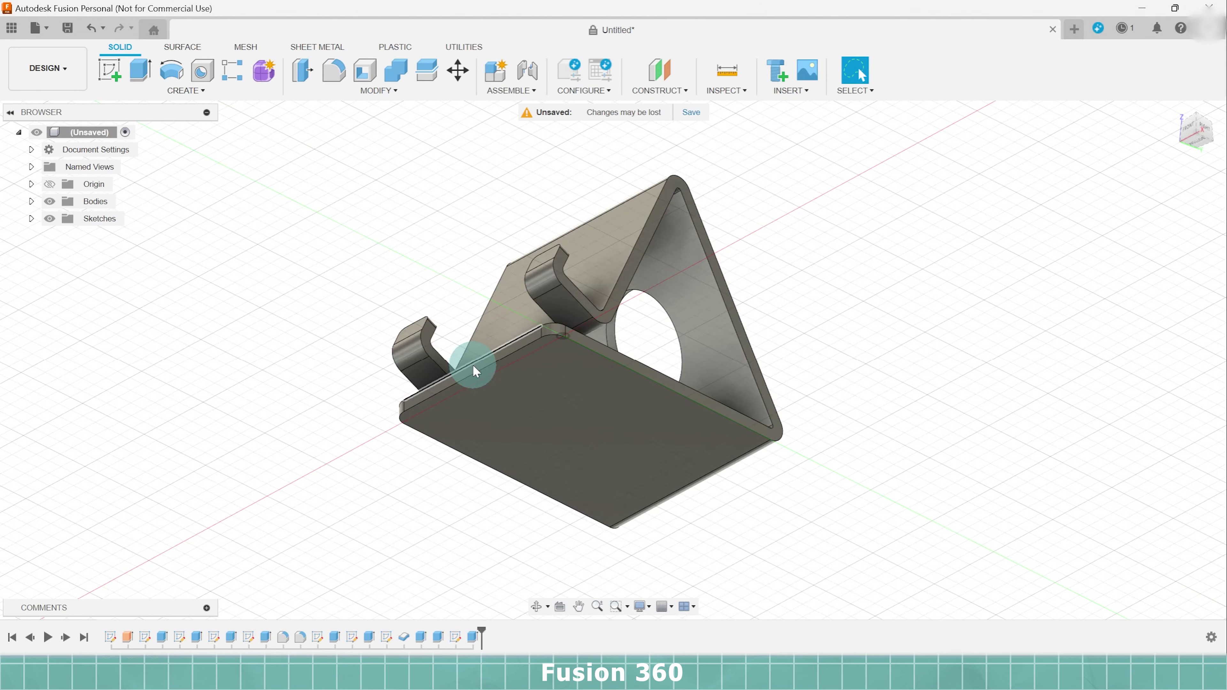
pyautogui.scroll(1, 473, 368)
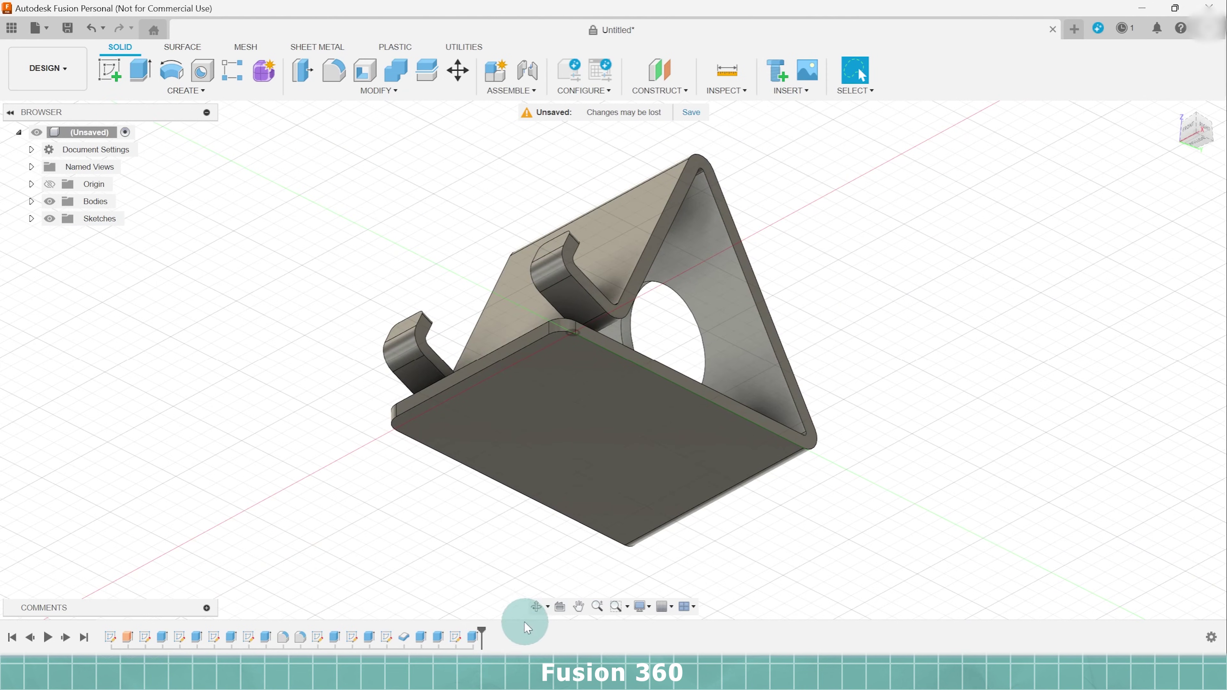
# - Examine the finished, rounded phone stand from the side and the front
pyautogui.keyDown('shift'); pyautogui.moveTo(575, 570); pyautogui.dragTo(897, 324, button='middle'); pyautogui.keyUp('shift')
pyautogui.click(578, 606)
pyautogui.moveTo(734, 360); pyautogui.dragTo(723, 422)
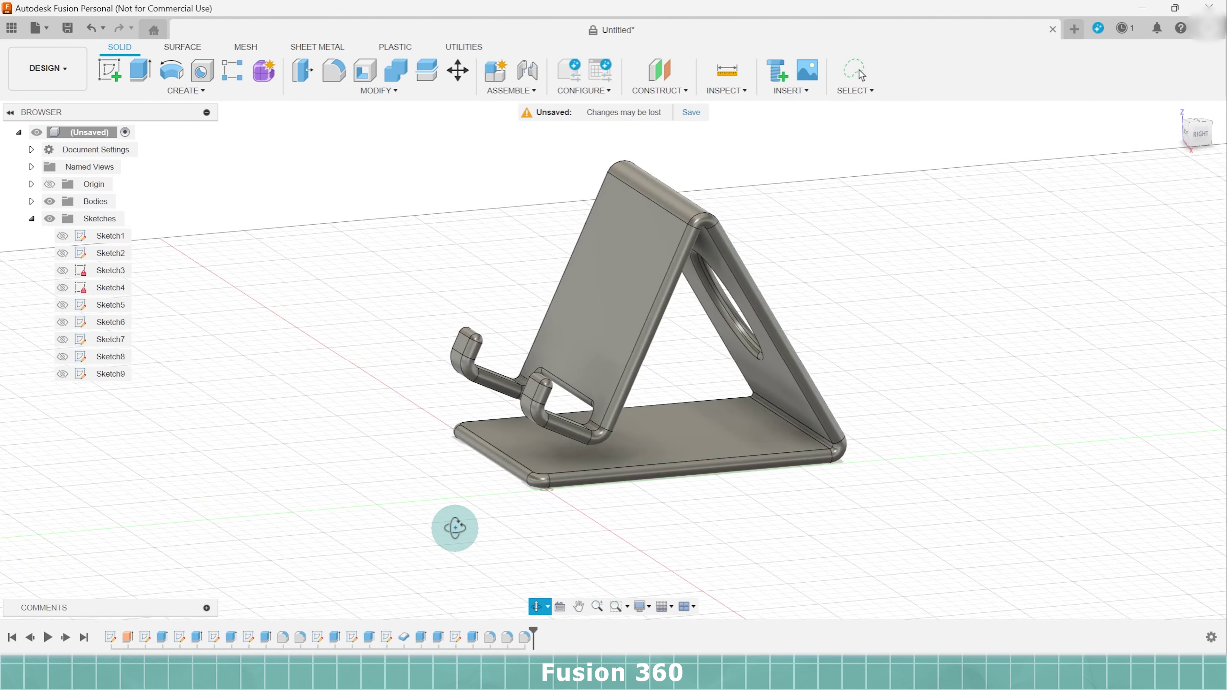
pyautogui.moveTo(452, 528); pyautogui.dragTo(567, 526)
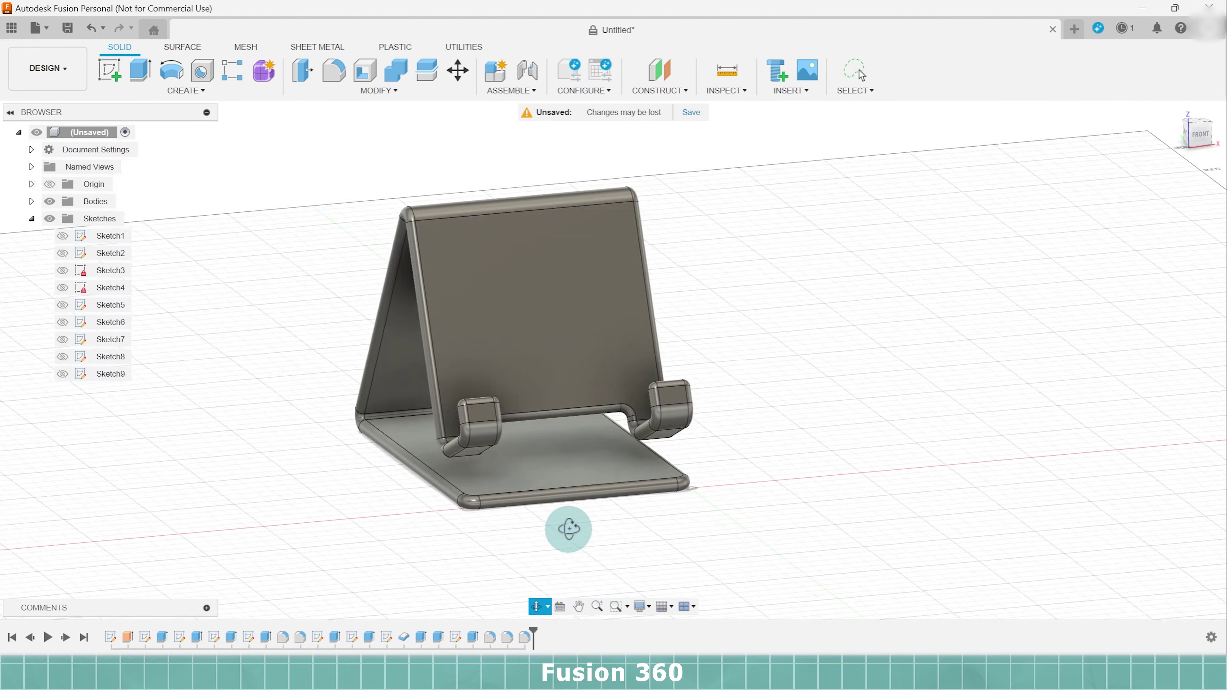